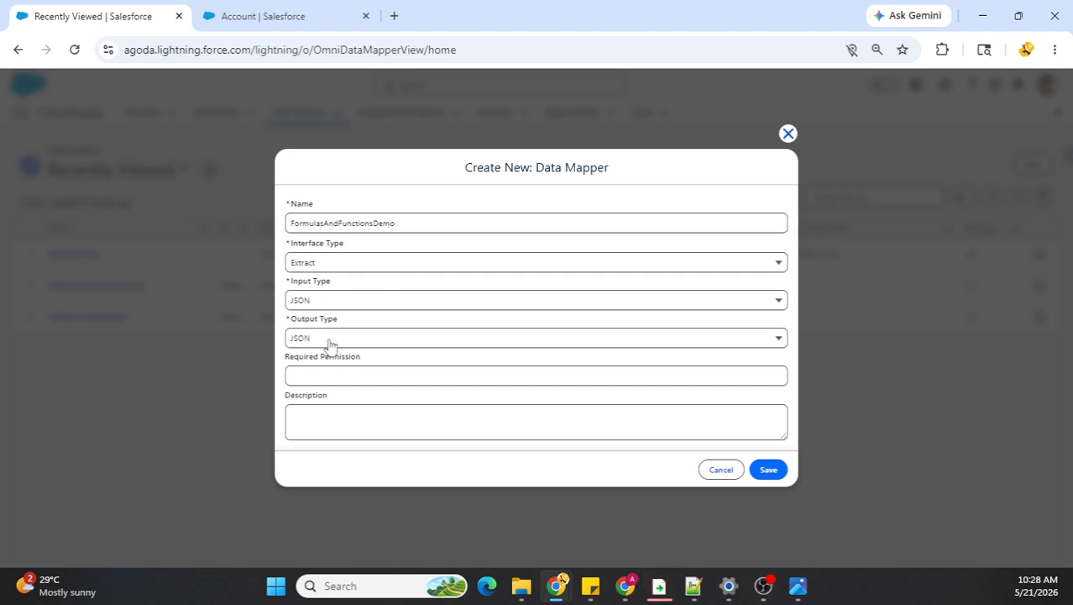
Step: Save the new FormulasAndFunctionsDemo data mapper and add an extract object for Account with the object path Accounts
click(768, 471)
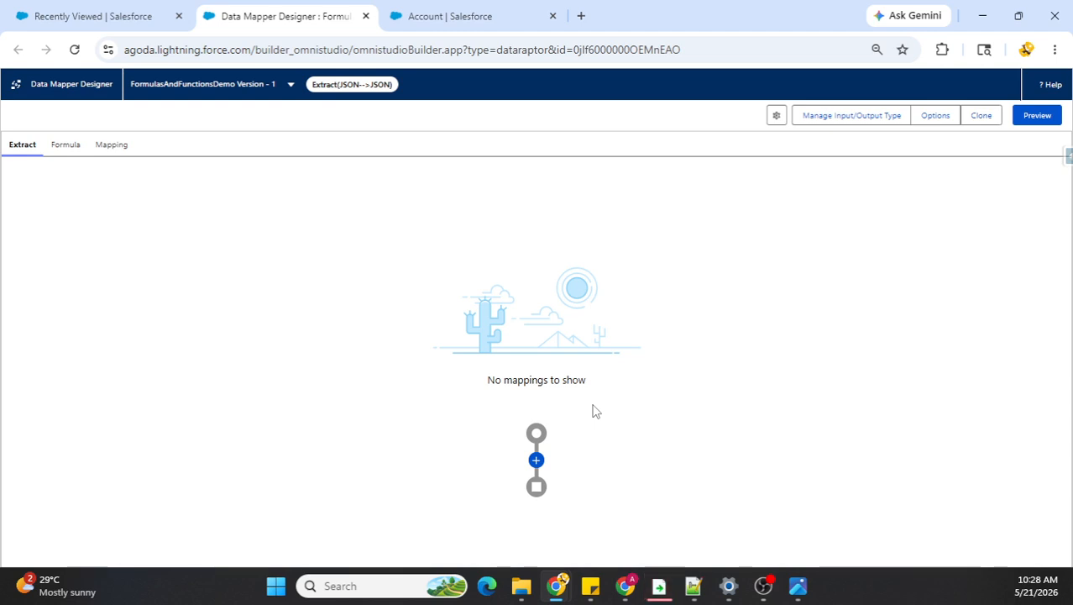
click(537, 459)
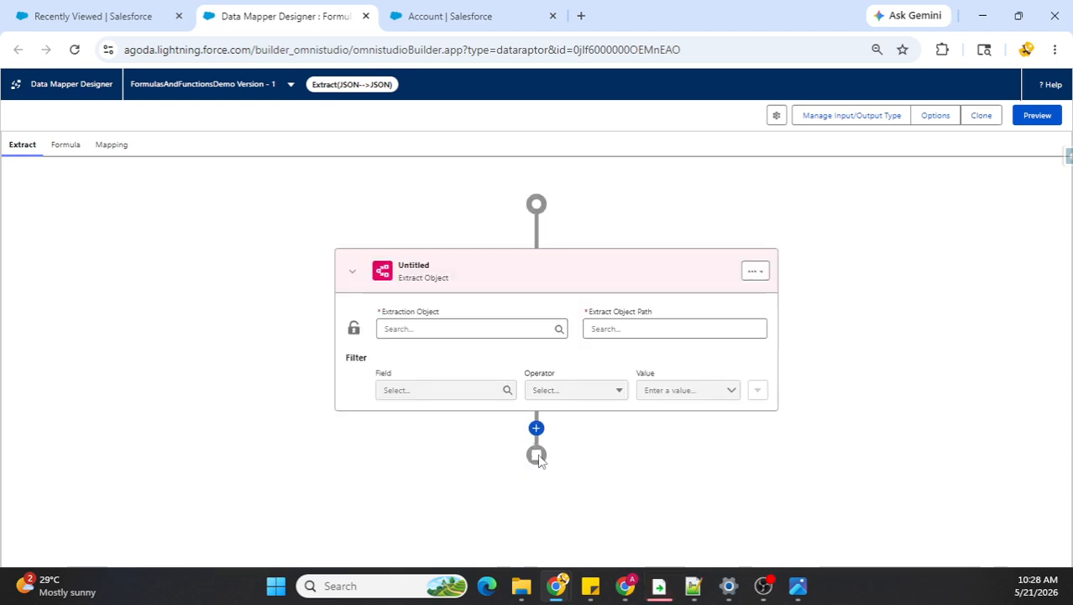
click(433, 330)
text(Account)
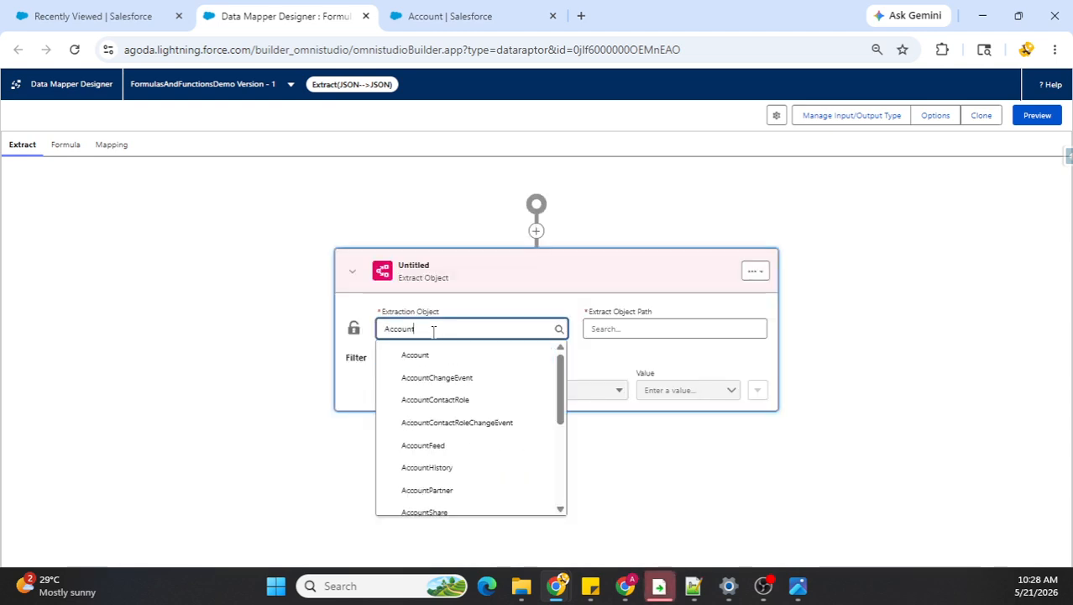
click(431, 357)
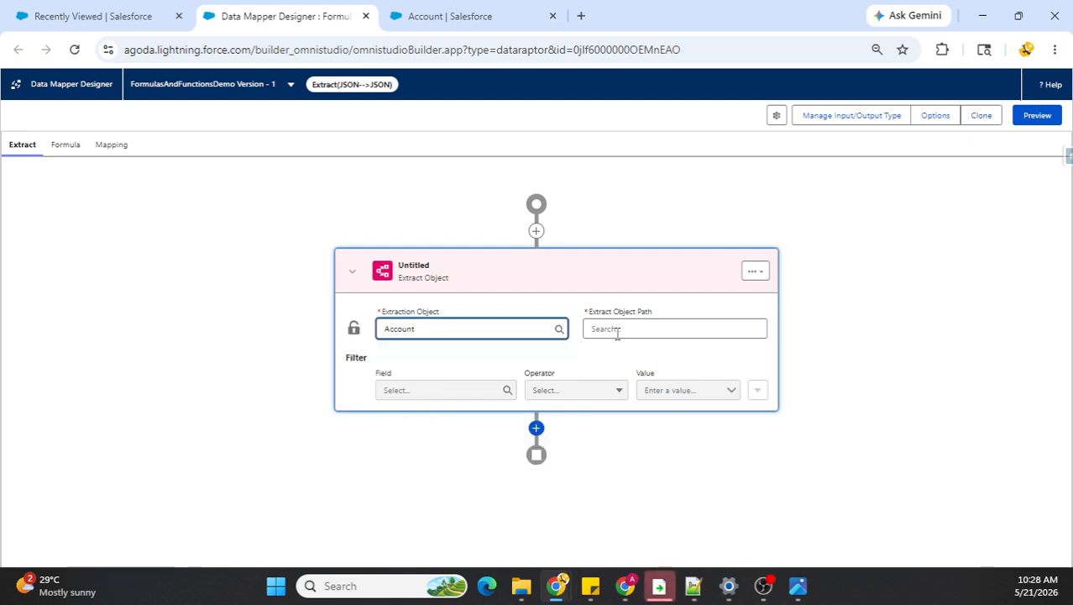
click(618, 330)
text(Accounts)
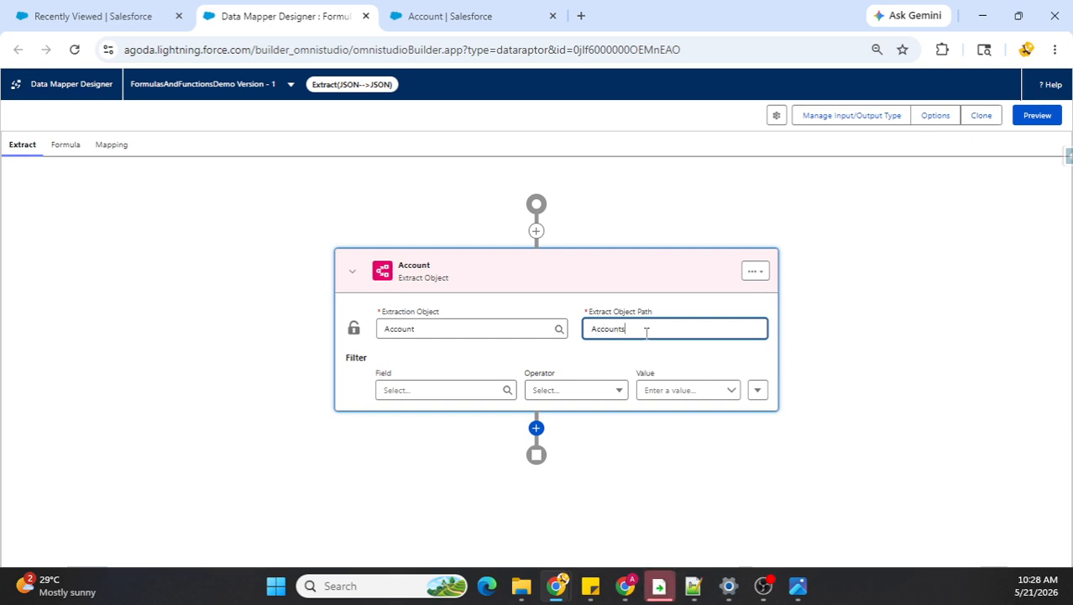
click(578, 353)
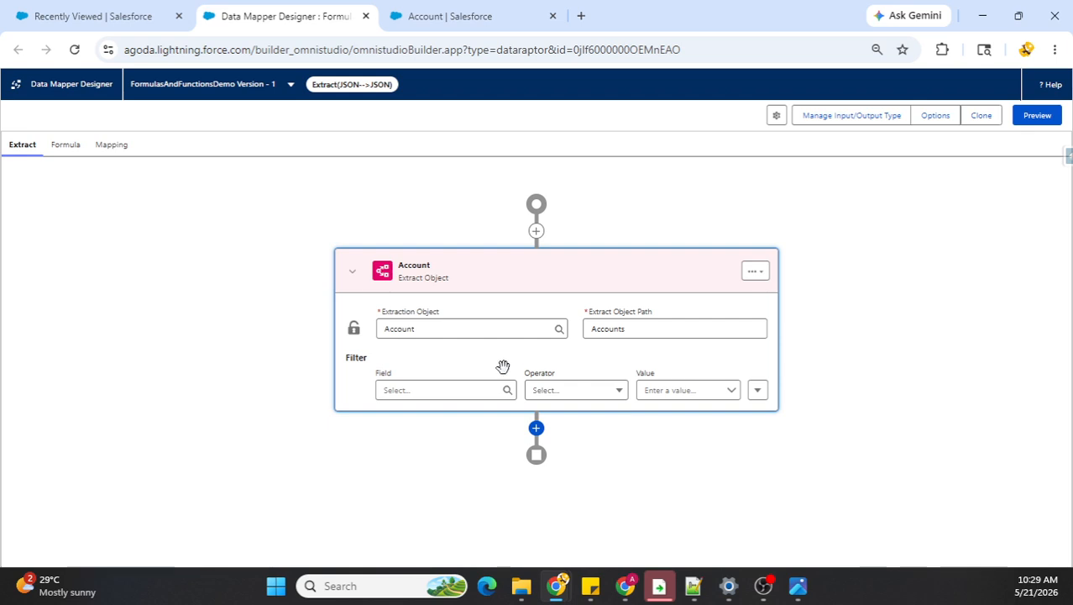
Step: Filter the Account extraction on the Name field with the Equals operator
click(405, 390)
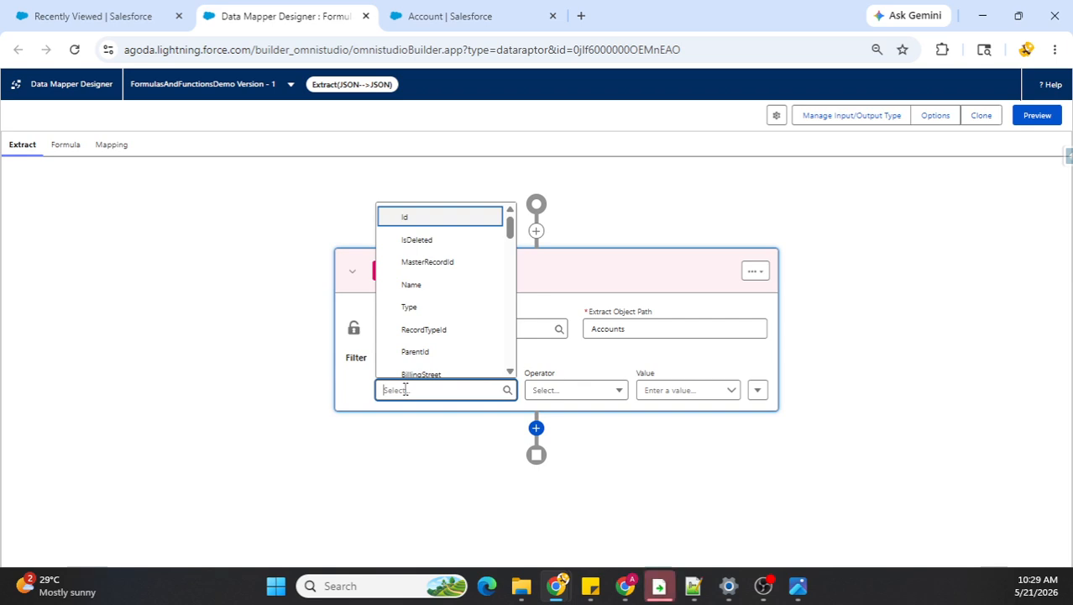
text(Id)
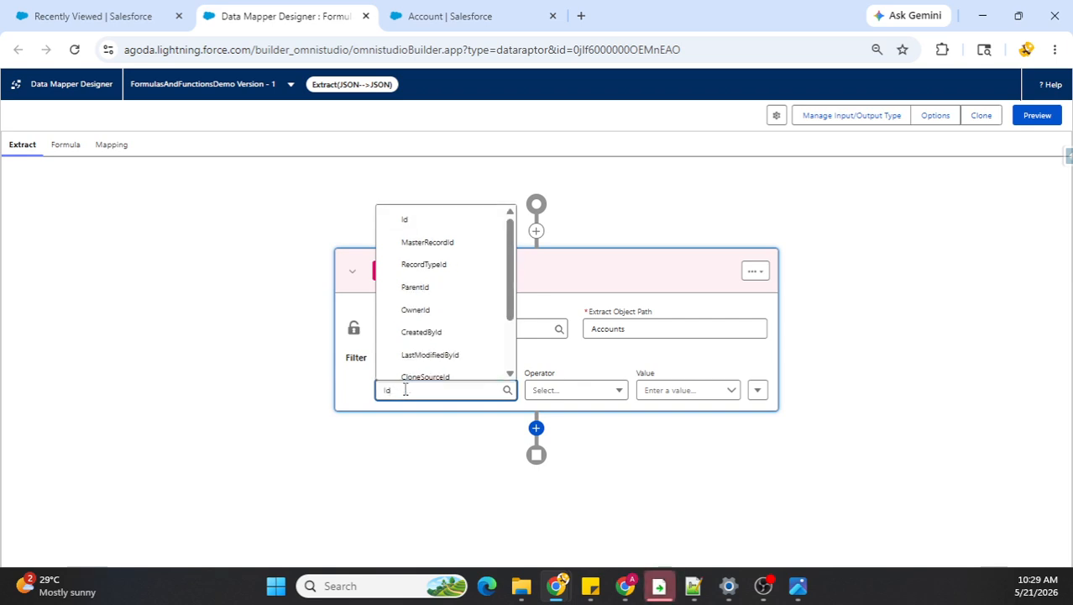
key(BackSpace)
key(BackSpace)
text(Name)
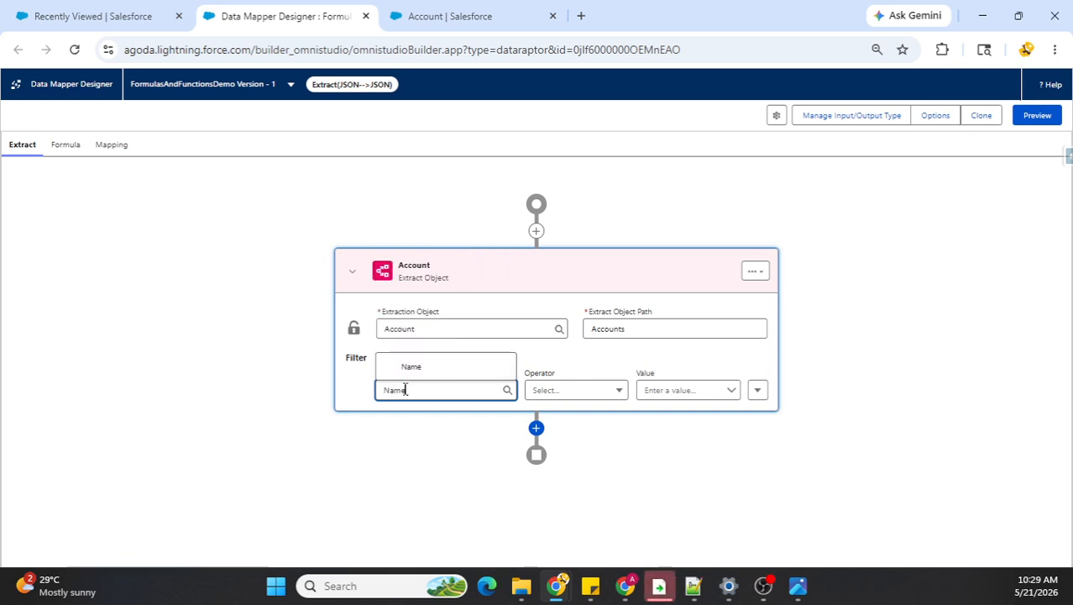
click(357, 376)
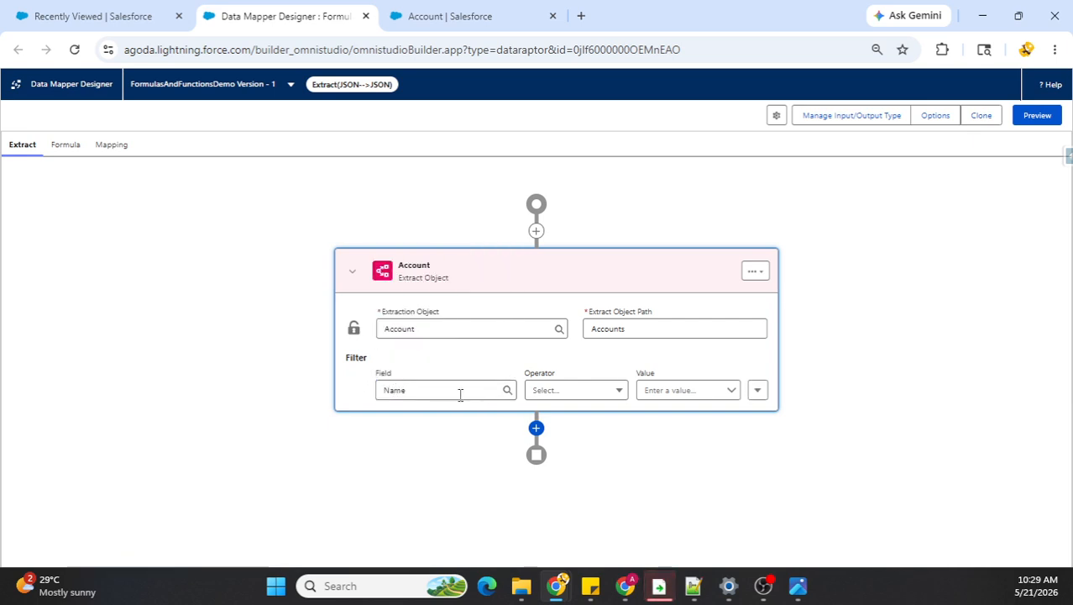
click(602, 391)
click(567, 425)
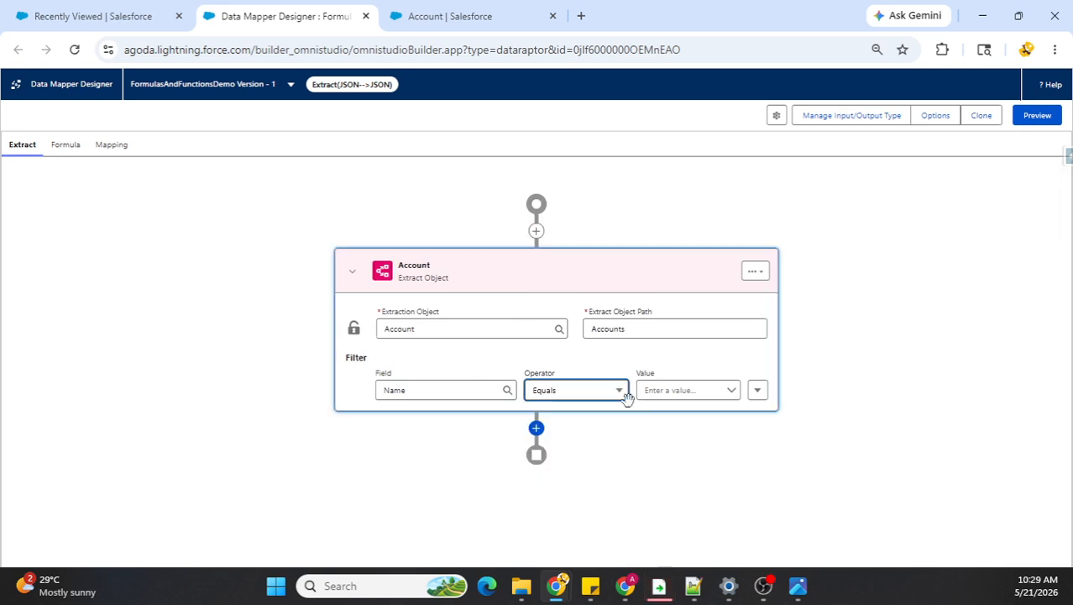
Step: Look up an account name in the recently viewed accounts and set the extraction filter's value to 'Acme'
click(670, 390)
text({)
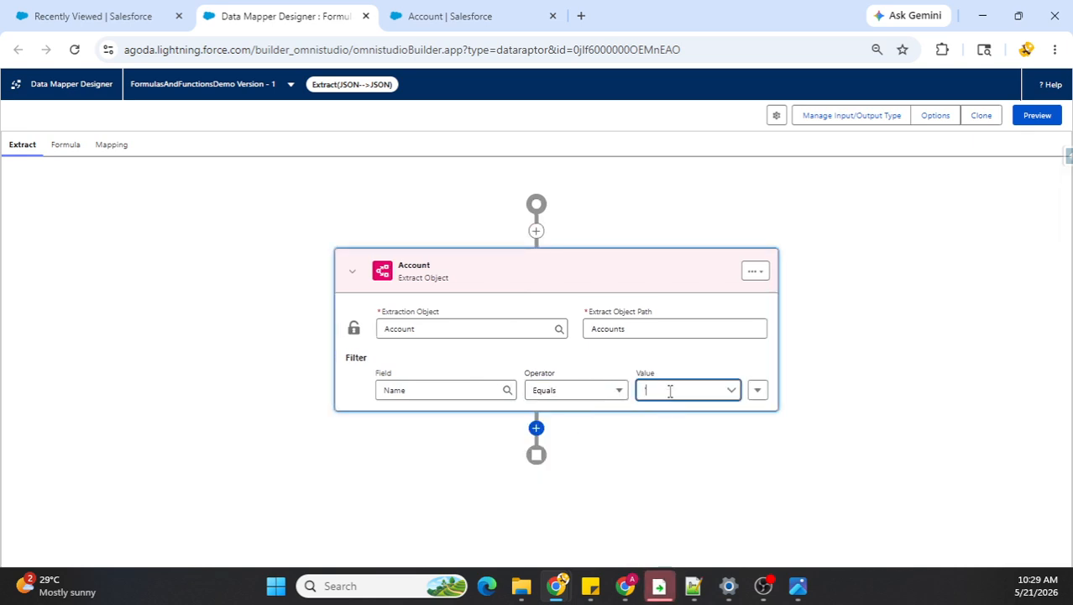
click(460, 23)
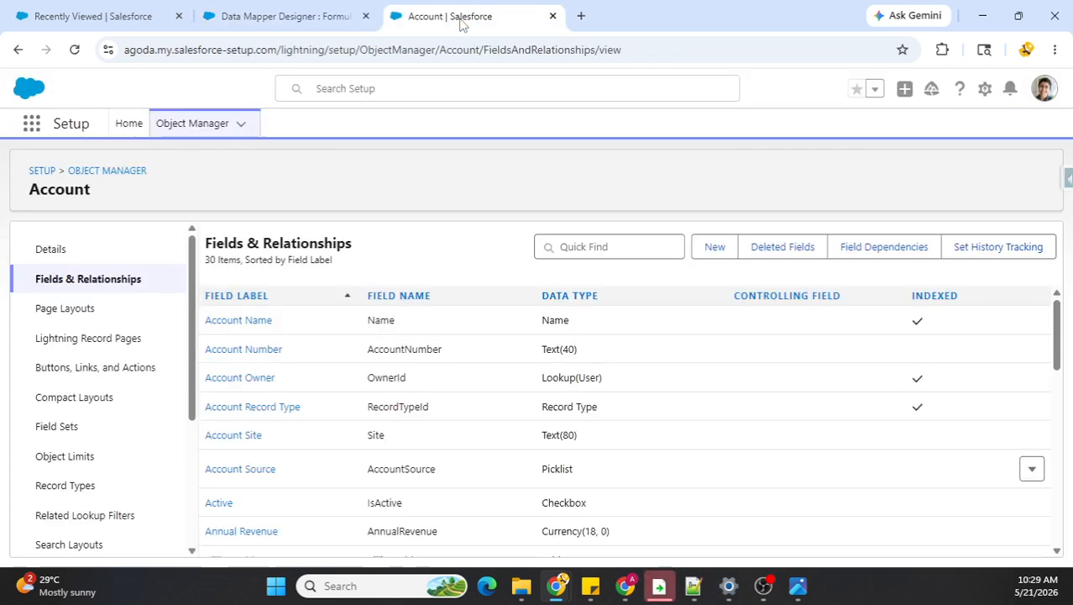
click(141, 11)
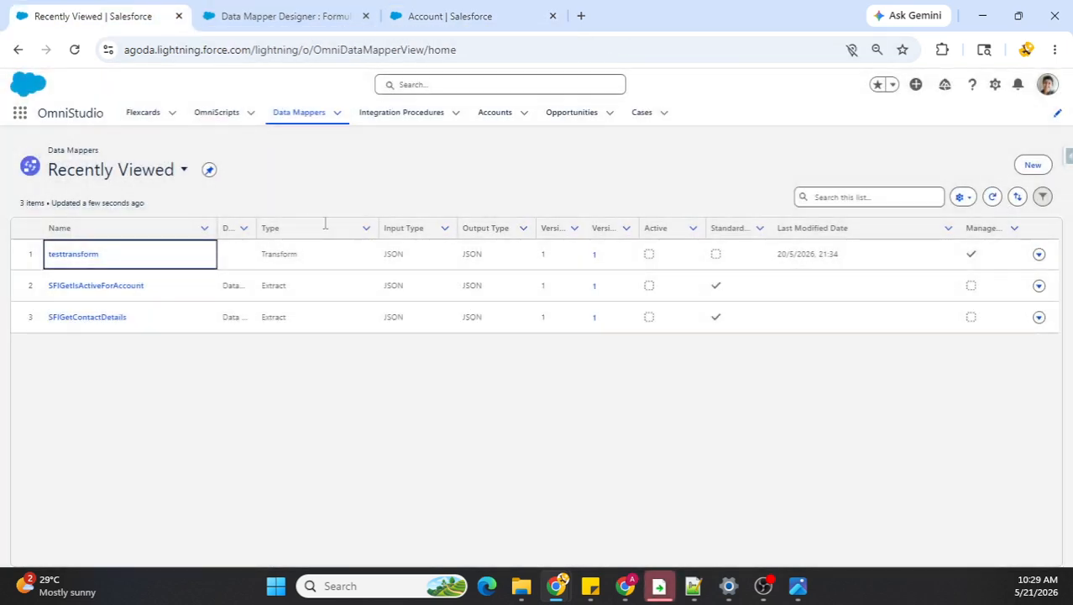
click(496, 112)
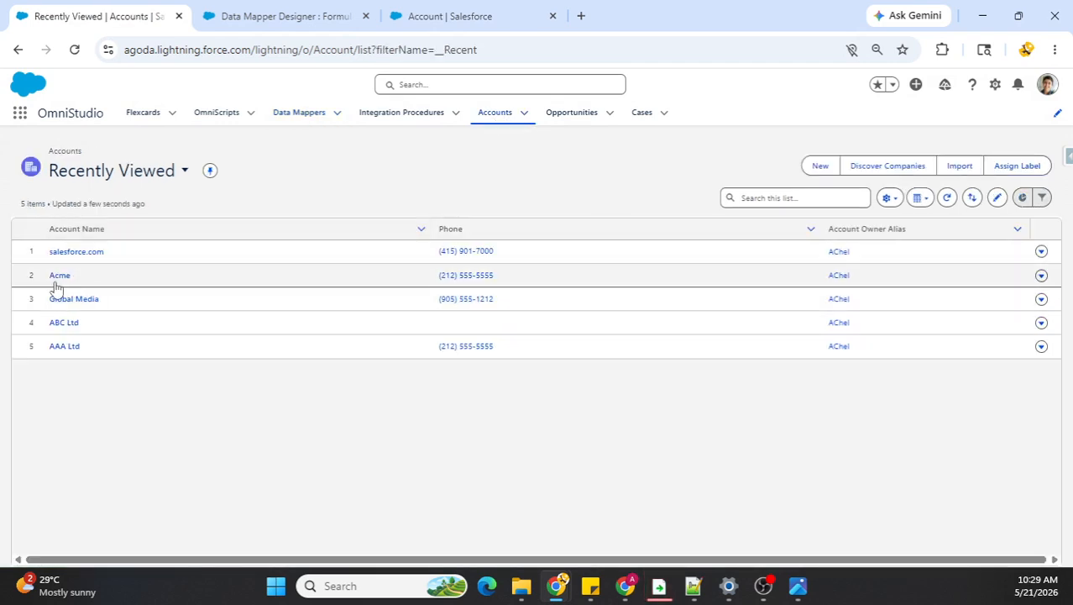
drag(106, 306, 60, 274)
click(294, 17)
text(')
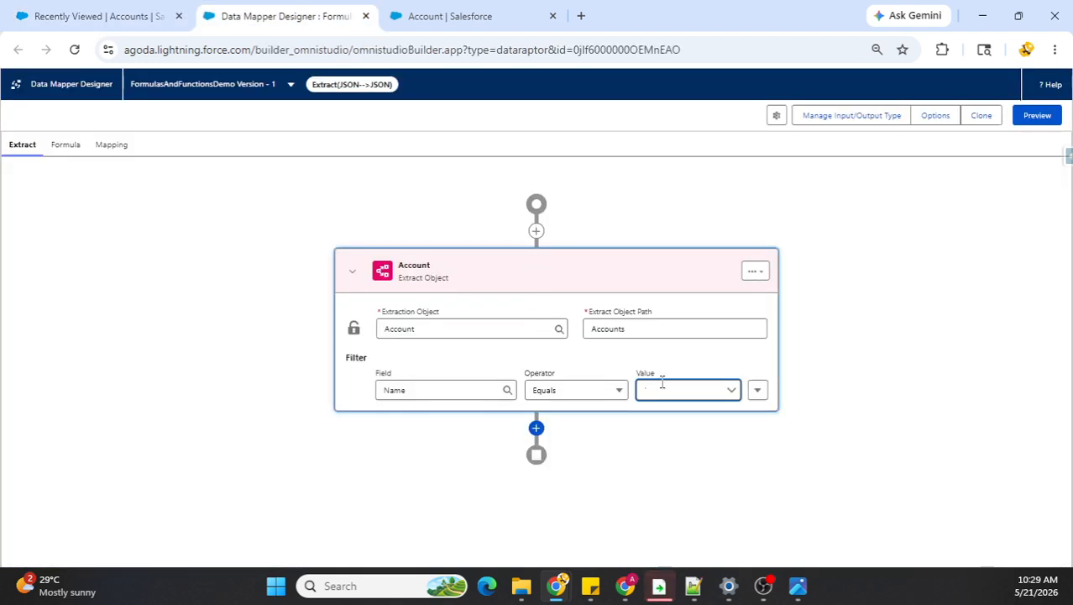
text(Acme)
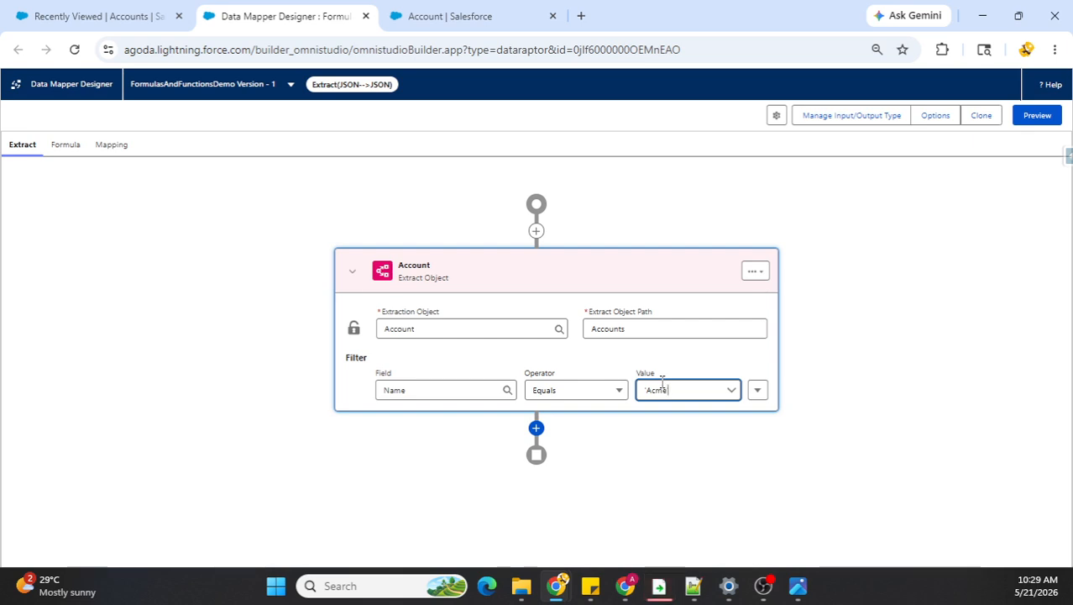
text(')
click(827, 361)
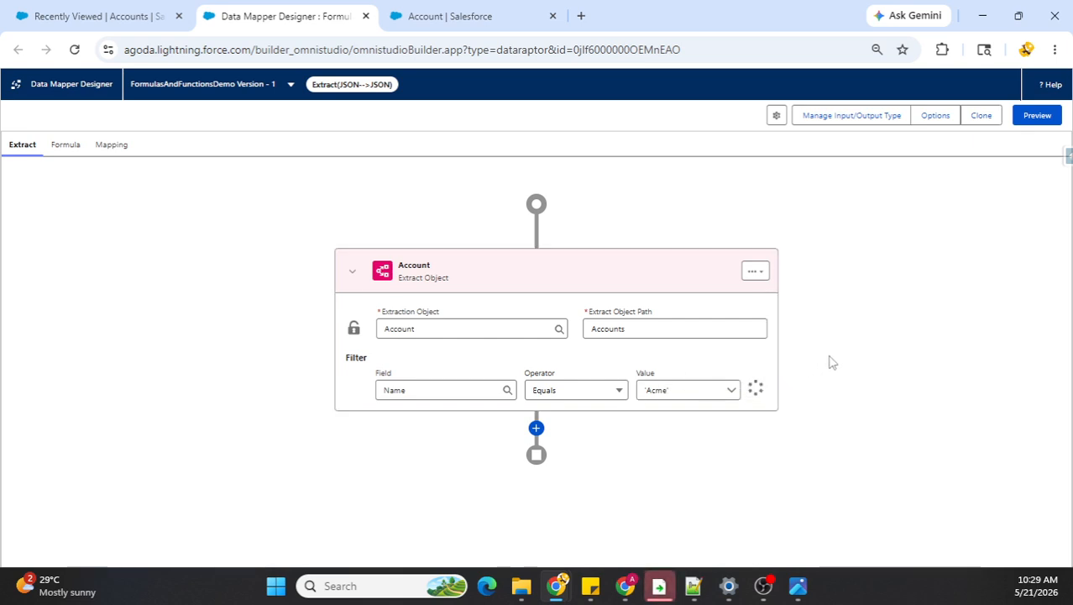
Step: Open the data mapper's formulas, switch to Sticky Notes and examine the CustomerAge entry in the expected JSON output
click(67, 147)
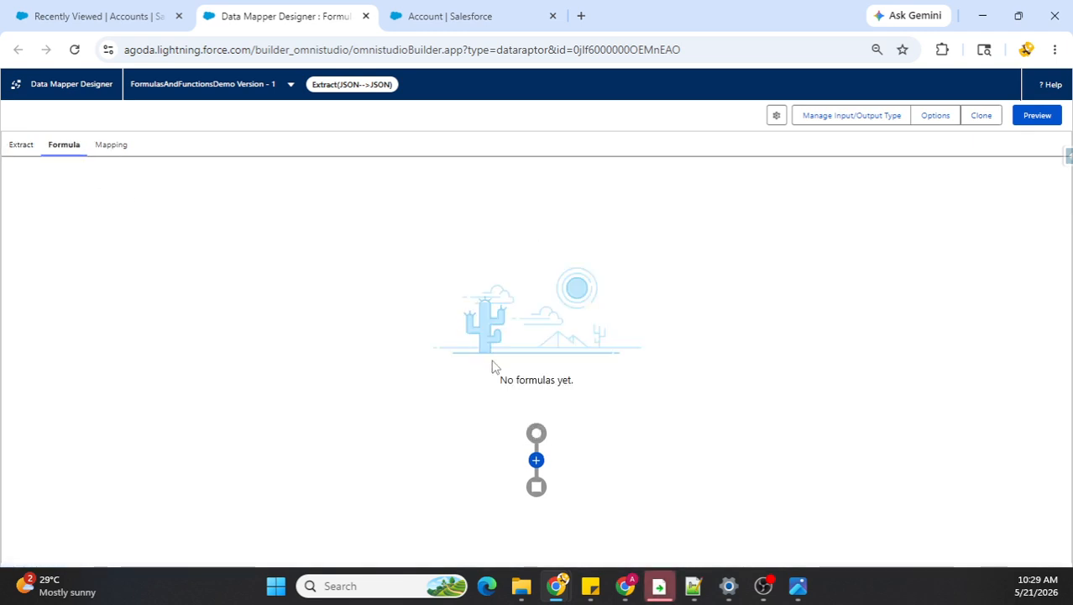
mouse_move(592, 584)
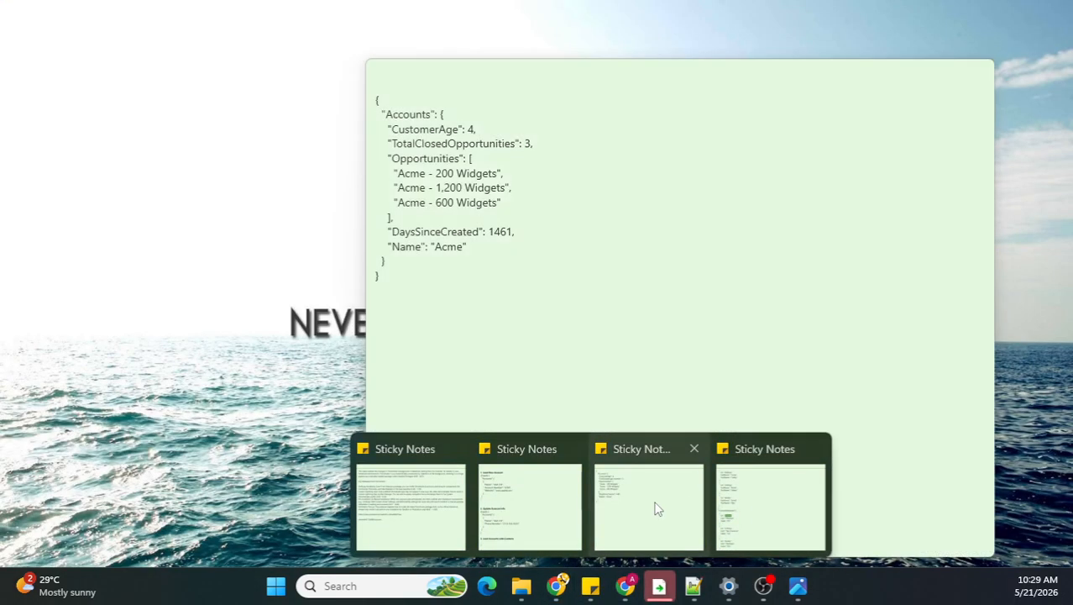
click(656, 508)
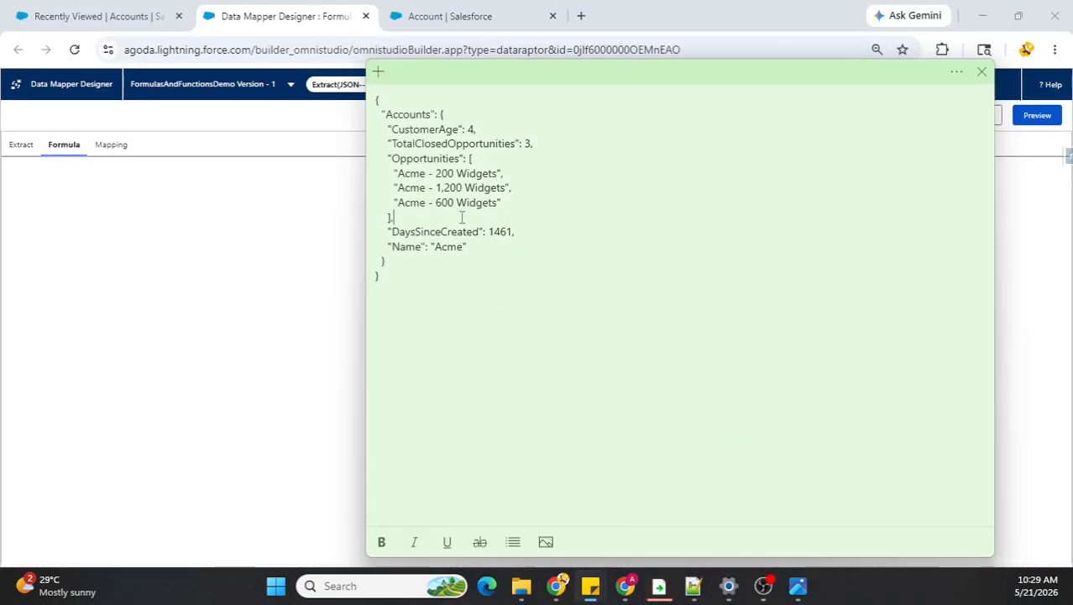
drag(392, 130, 460, 131)
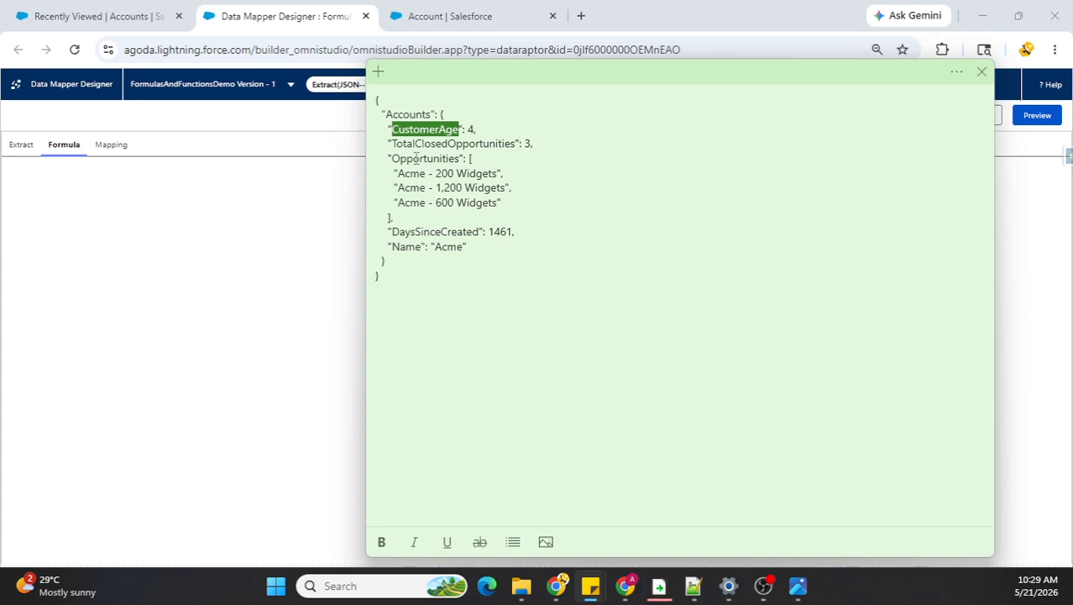
click(237, 147)
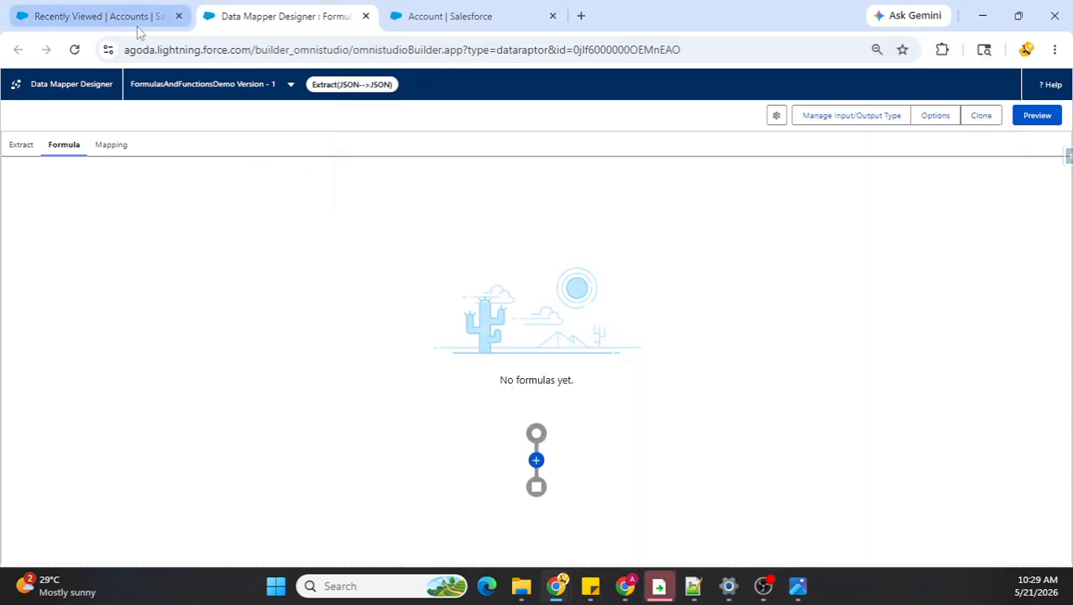
Step: Open the Acme account record and examine the CustomerSince field in its details
click(137, 26)
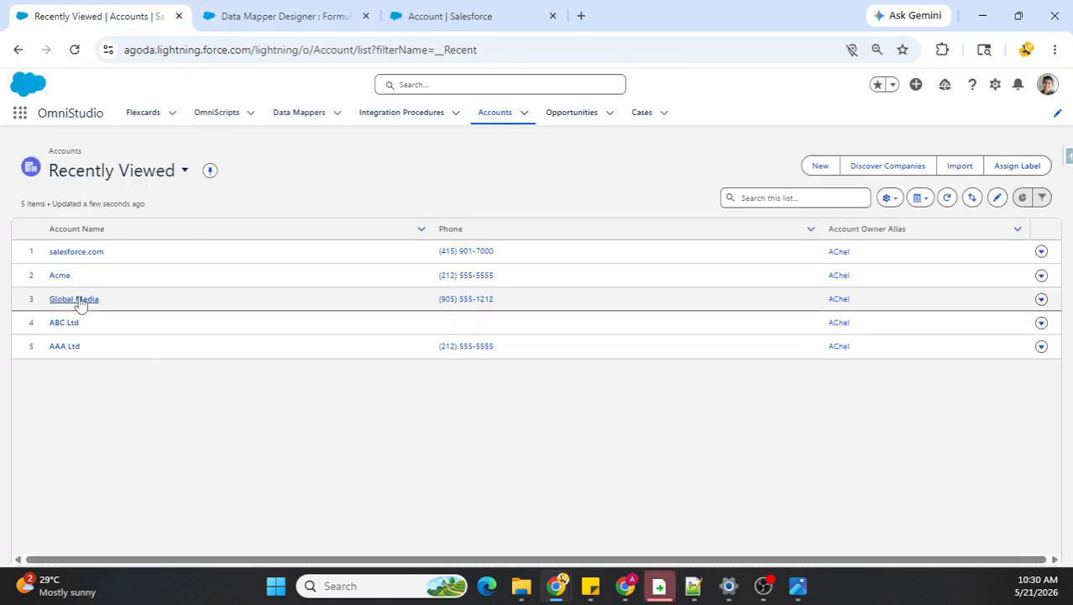
click(59, 276)
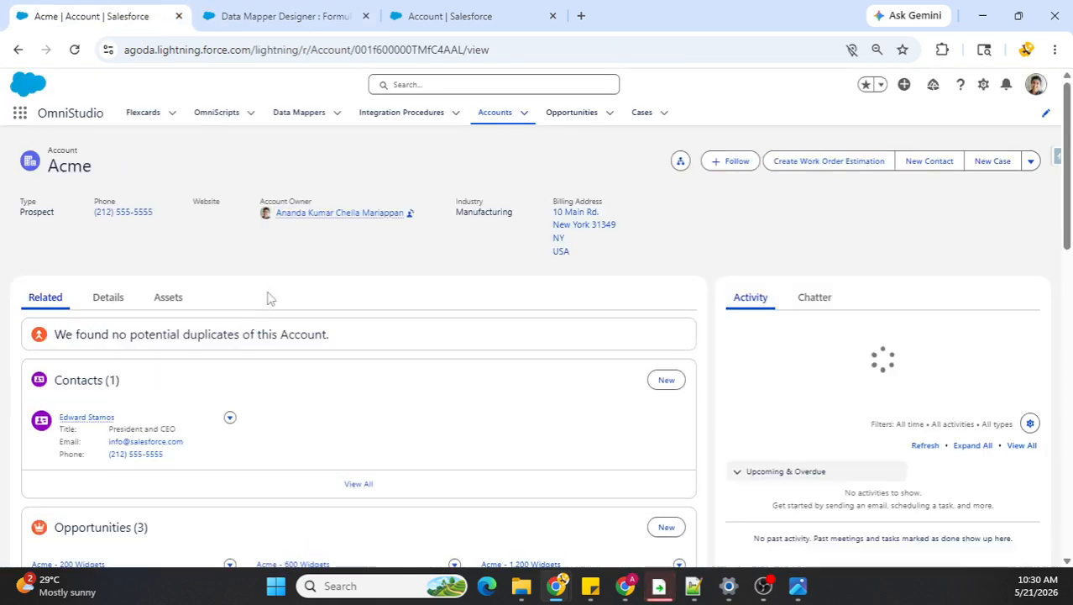
click(112, 308)
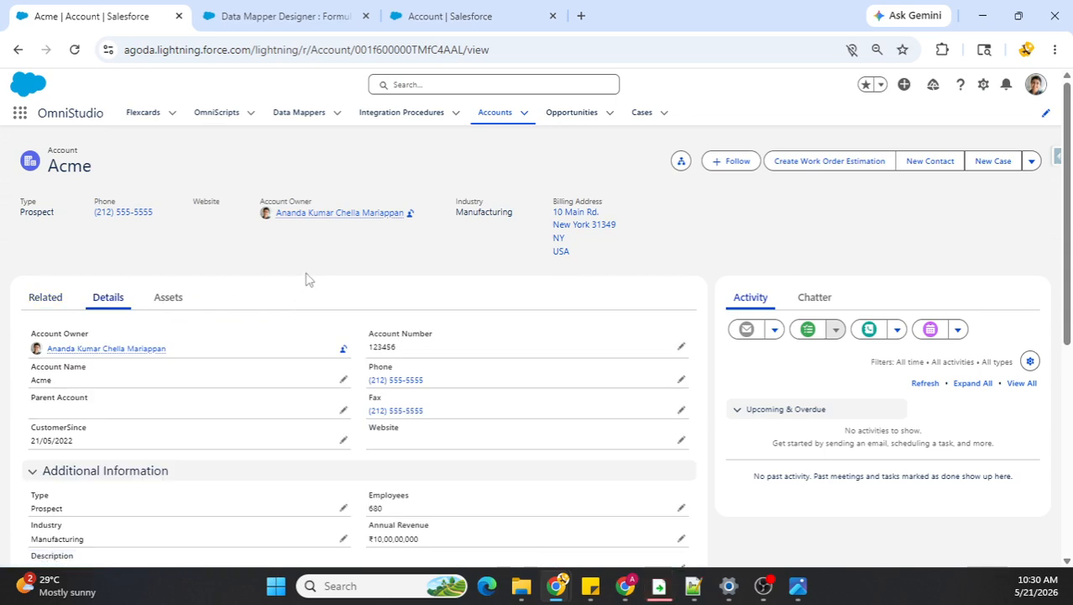
scroll(311, 277, down, 1)
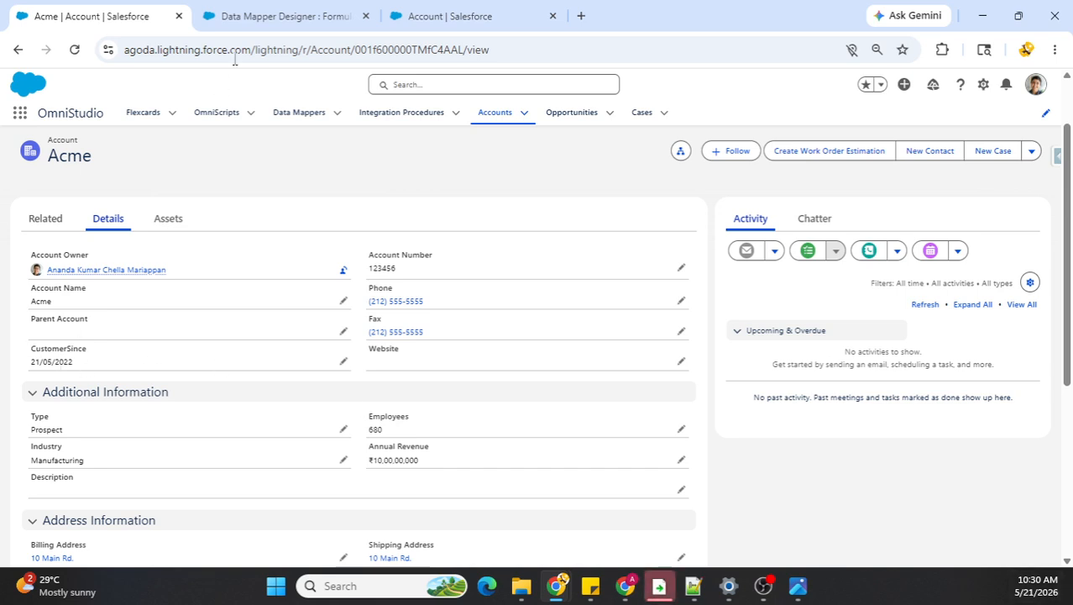
Step: Add an extract formula to the data mapper that calls the AGE function
click(262, 17)
click(536, 461)
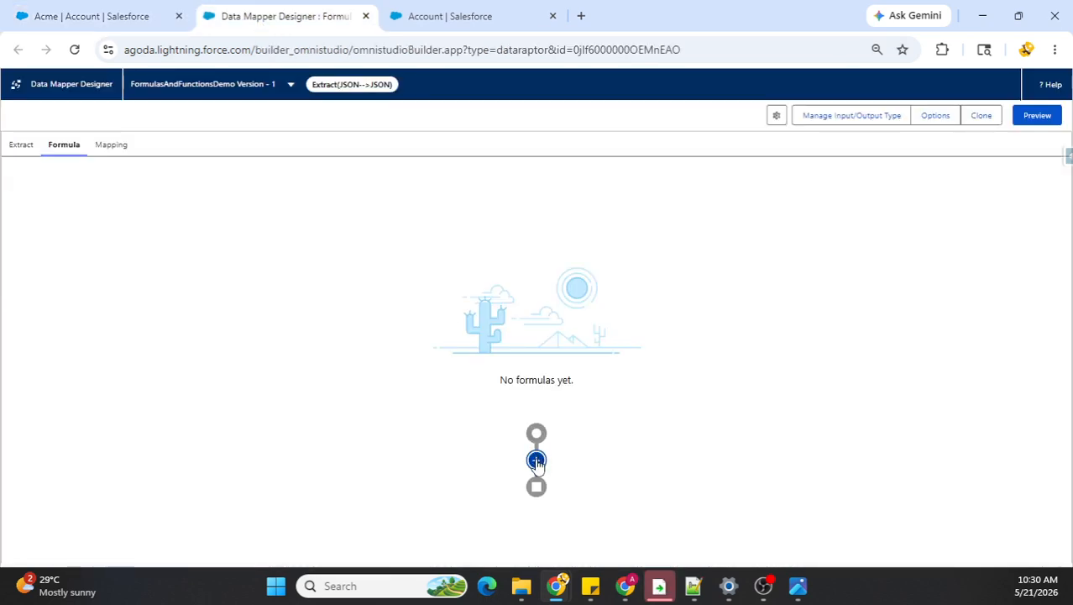
click(345, 271)
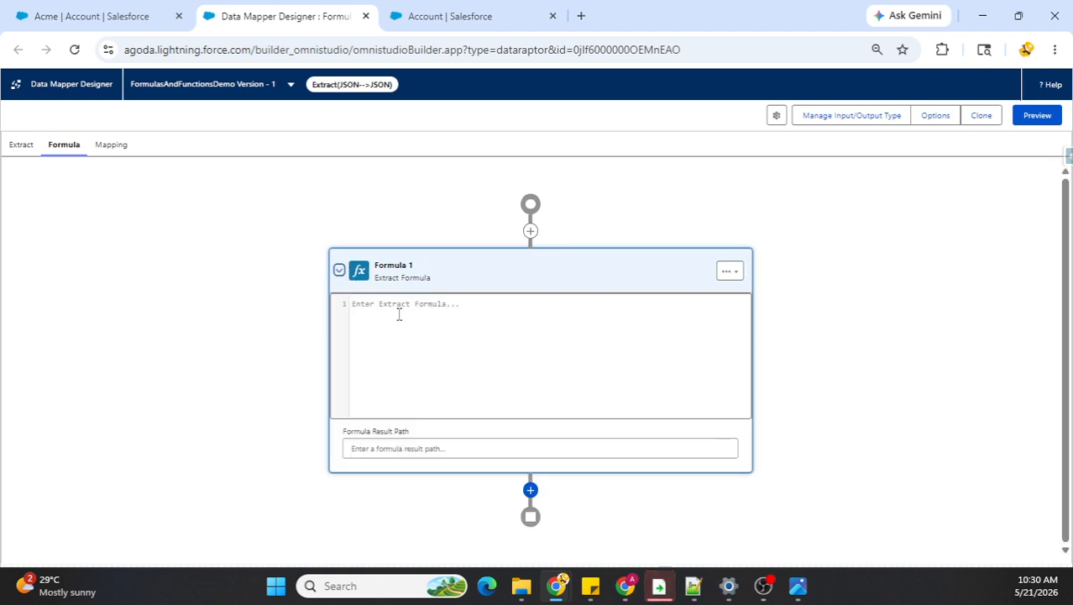
click(396, 307)
text(AG)
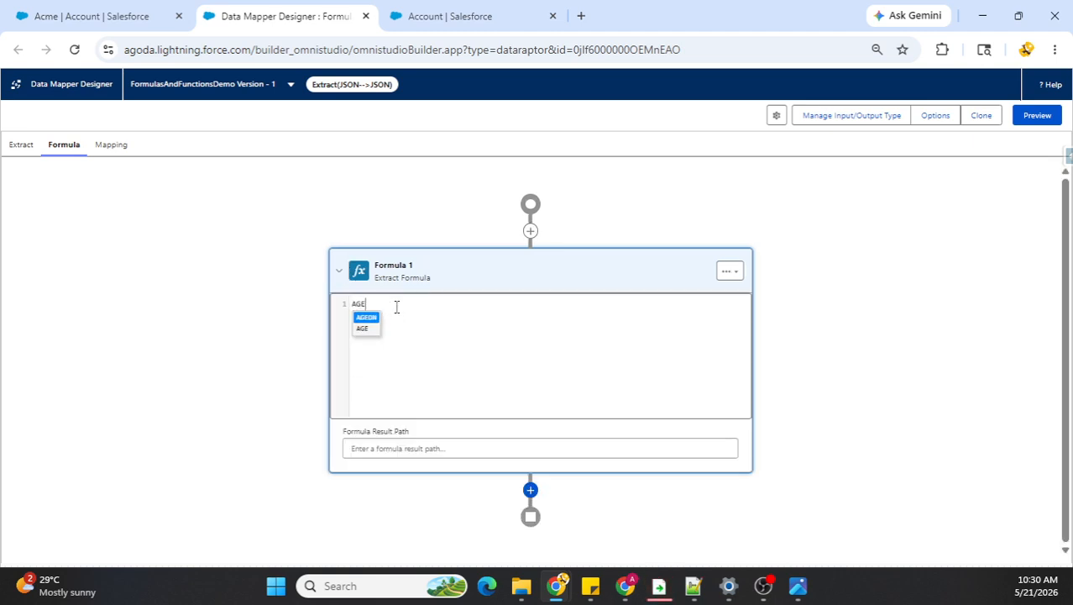
text(E)
key(Down)
key(Return)
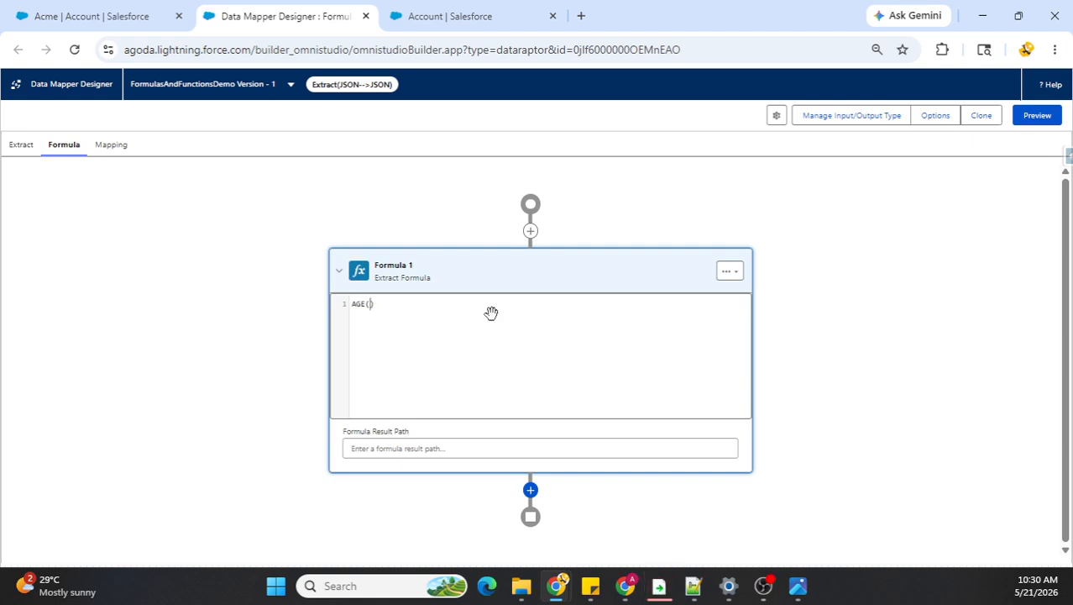
Step: Check the extract object path, complete the formula as AGE(Accounts:CustomerSince__c) and set its result path to CustomerAge
click(20, 149)
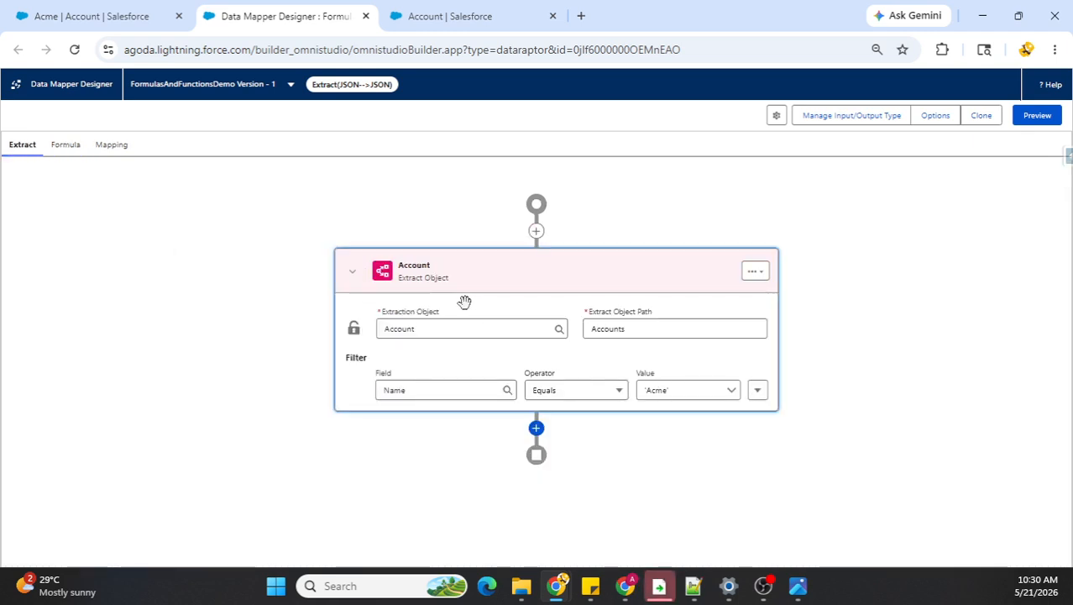
click(65, 151)
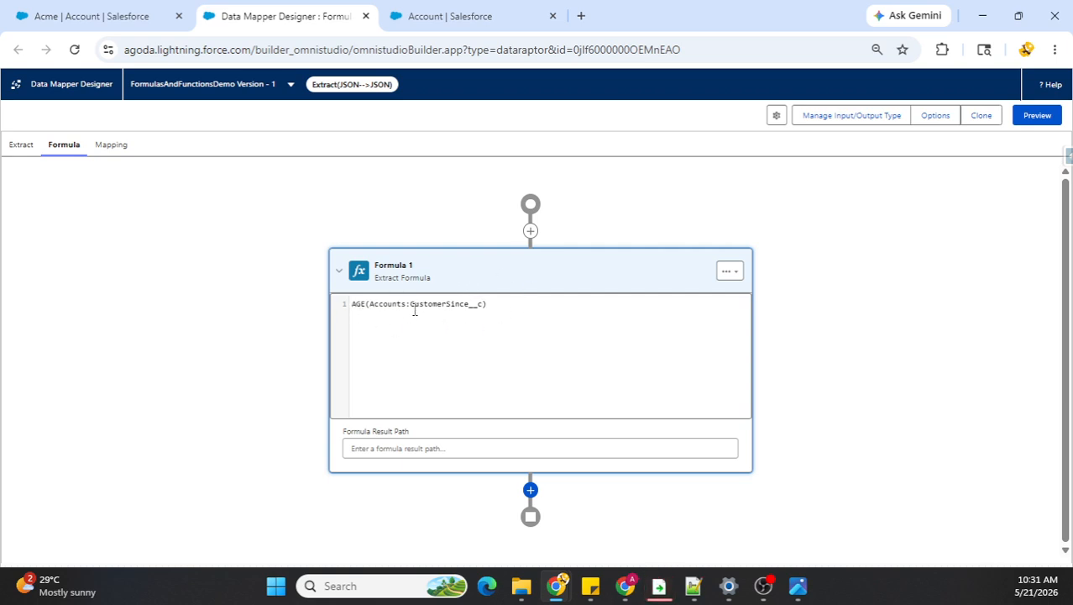
click(414, 449)
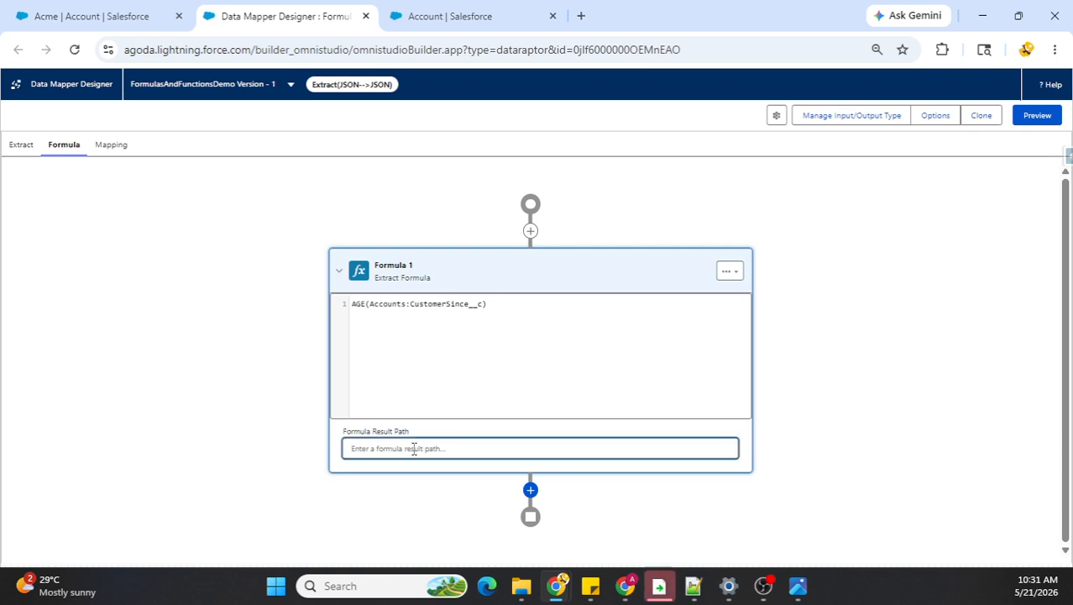
text(c)
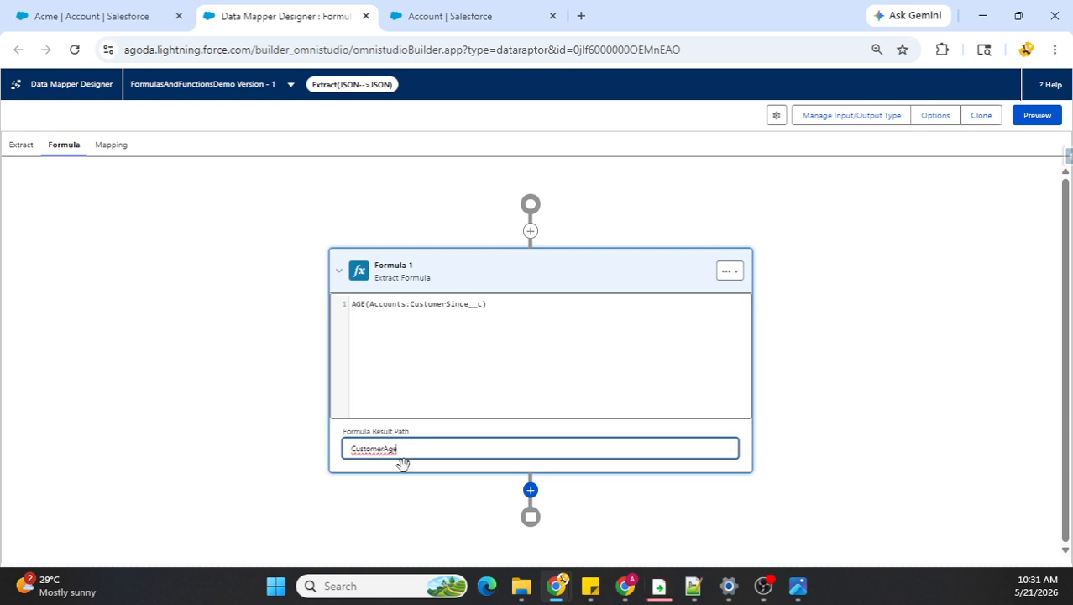
Step: Switch to Sticky Notes and examine the DaysSinceCreated entry in the expected JSON output, then return to the data mapper
click(721, 511)
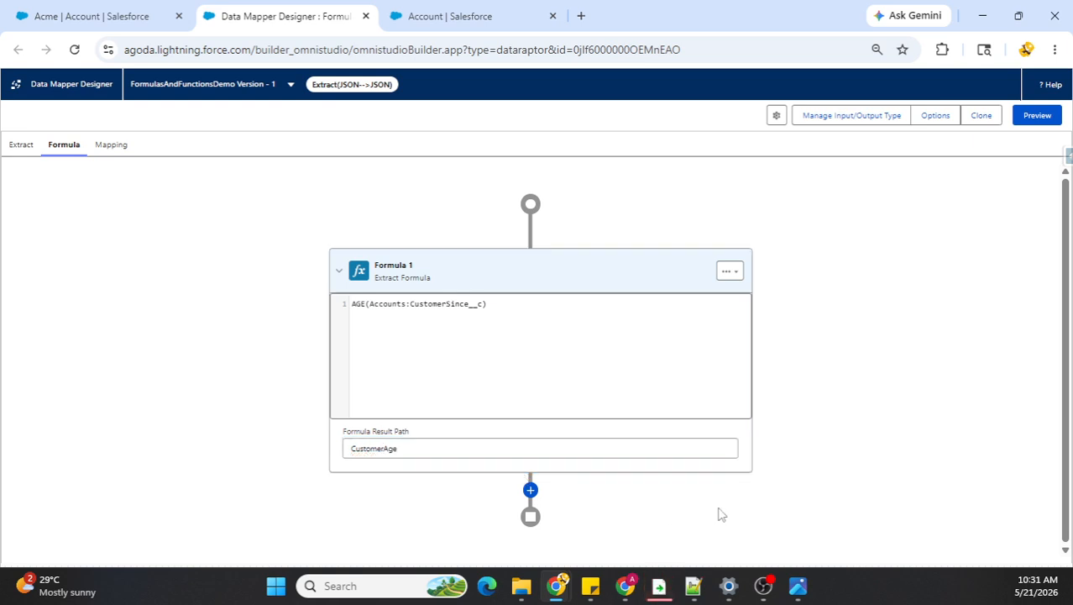
click(593, 587)
click(647, 538)
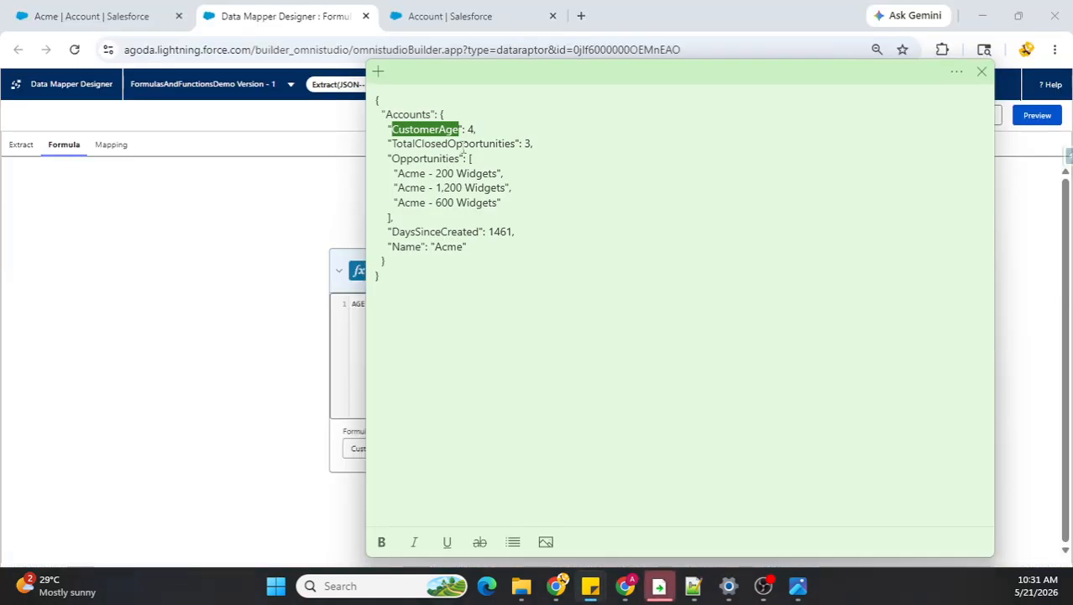
double_click(417, 230)
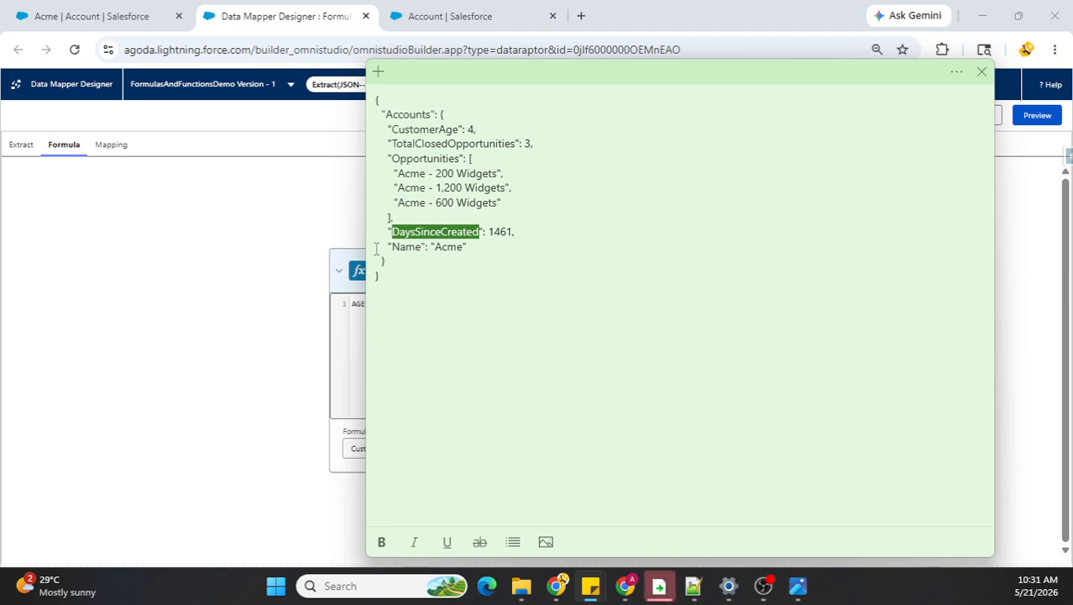
click(300, 342)
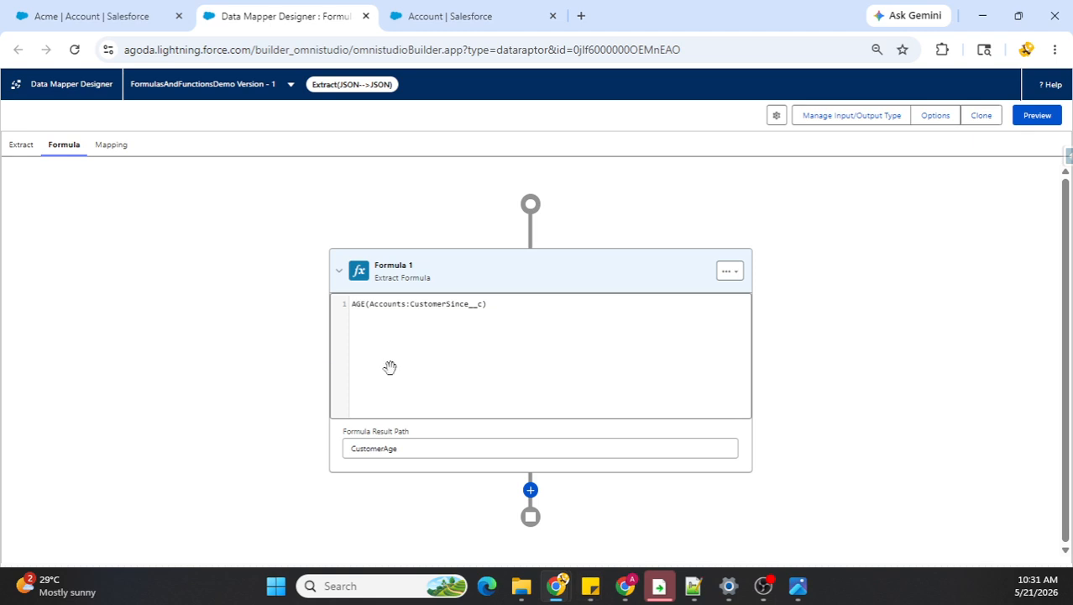
Step: Add a second extract formula below the CustomerAge formula and have it call the DATEDIFF function
click(530, 490)
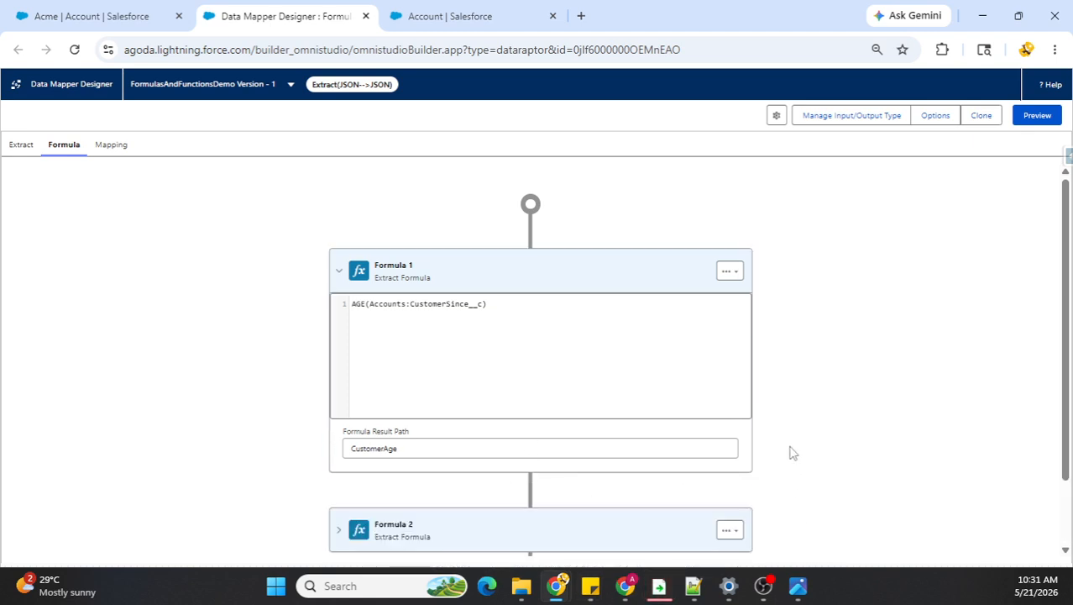
scroll(408, 456, down, 1)
click(339, 451)
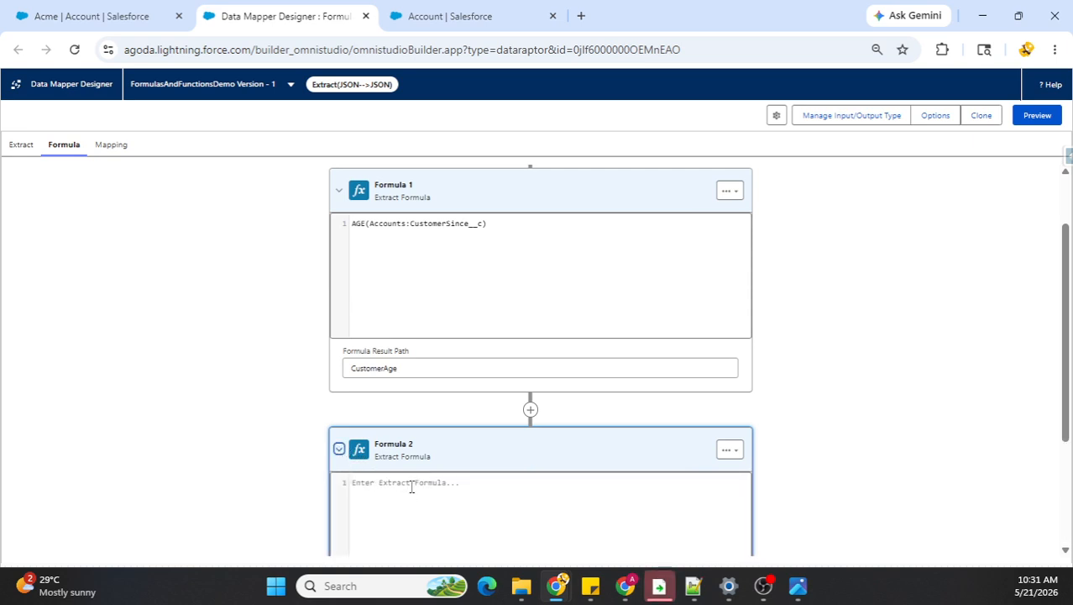
scroll(437, 471, down, 2)
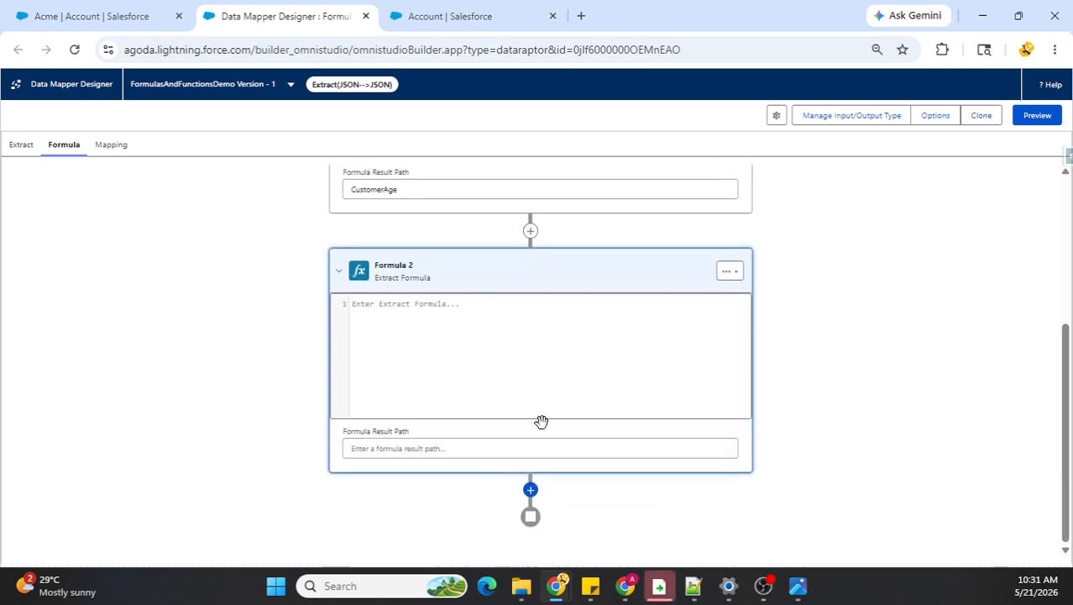
text(DATE)
key(Return)
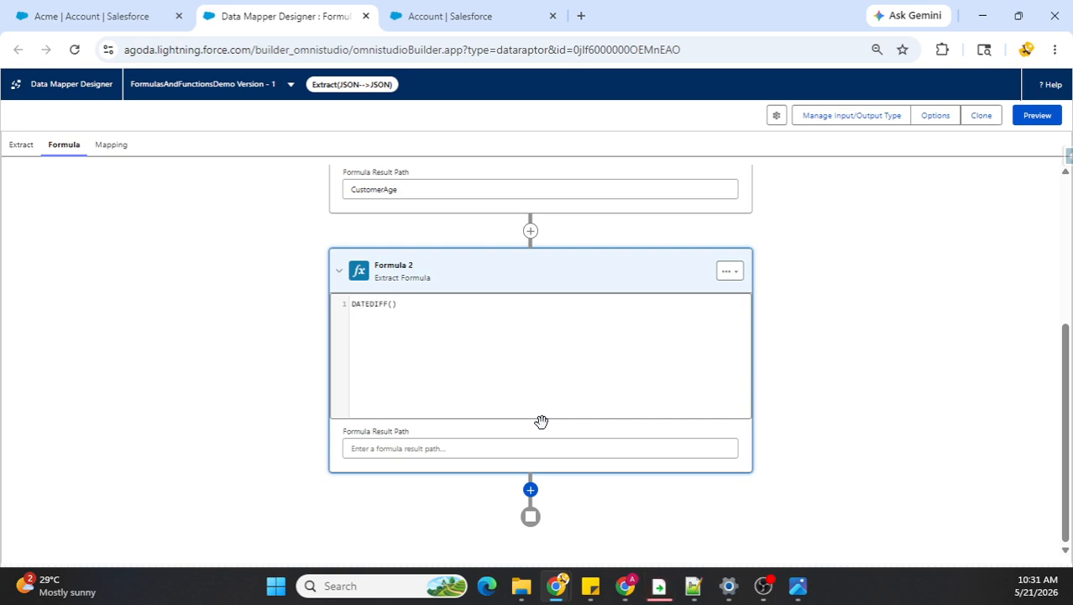
Step: Complete the formula as DATEDIFF(Accounts:CustomerSince__c, TODAY()) and set its result path to DaysSinceOnboarded
text(Accounts:CustomerSince__c,)
text(TODAY())
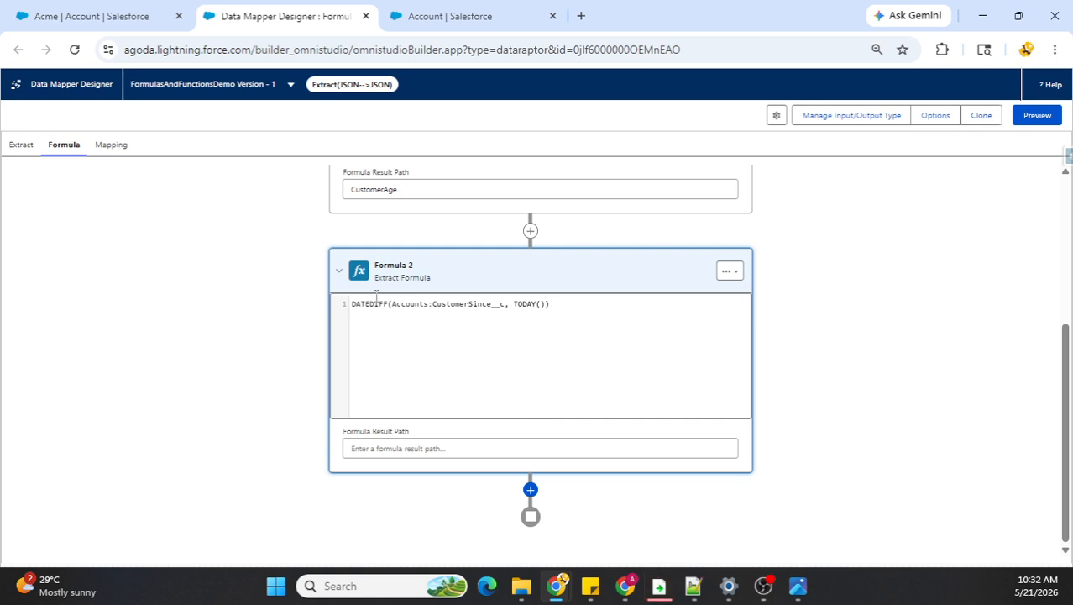
click(393, 446)
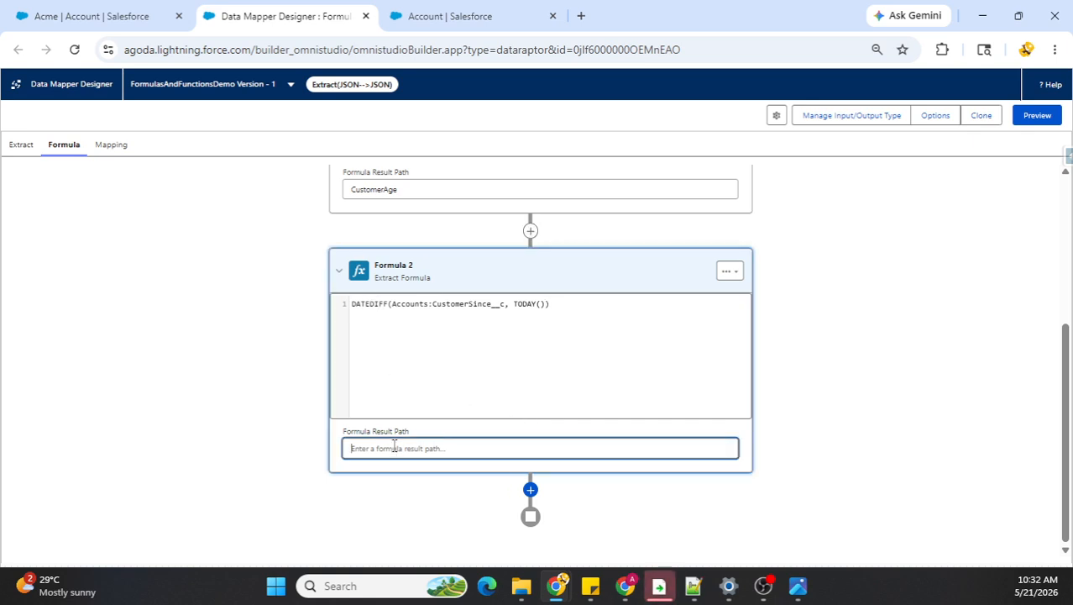
text(DaysSinceOnboa)
text(rded)
click(595, 511)
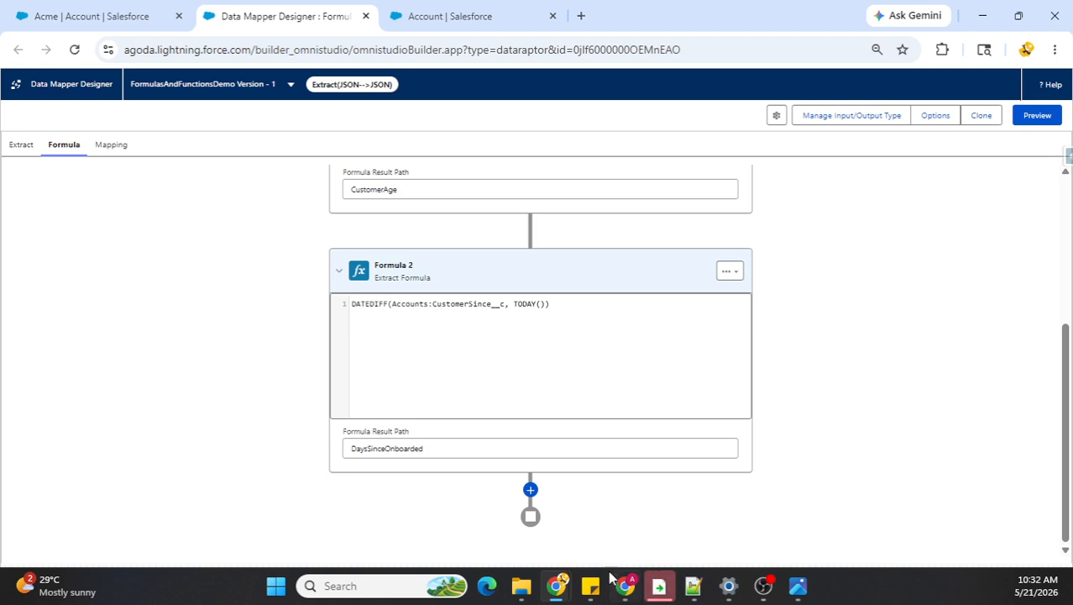
Step: Examine the TotalClosedOpportunities entry in Sticky Notes and the QUERY function in the formulas reference image, then return to the data mapper
click(591, 585)
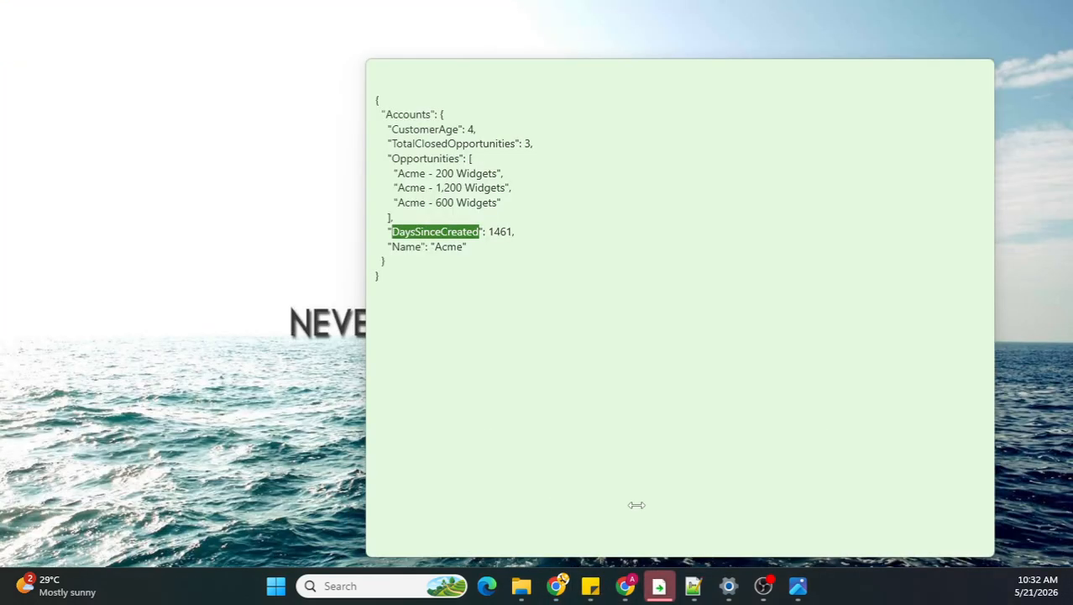
click(643, 505)
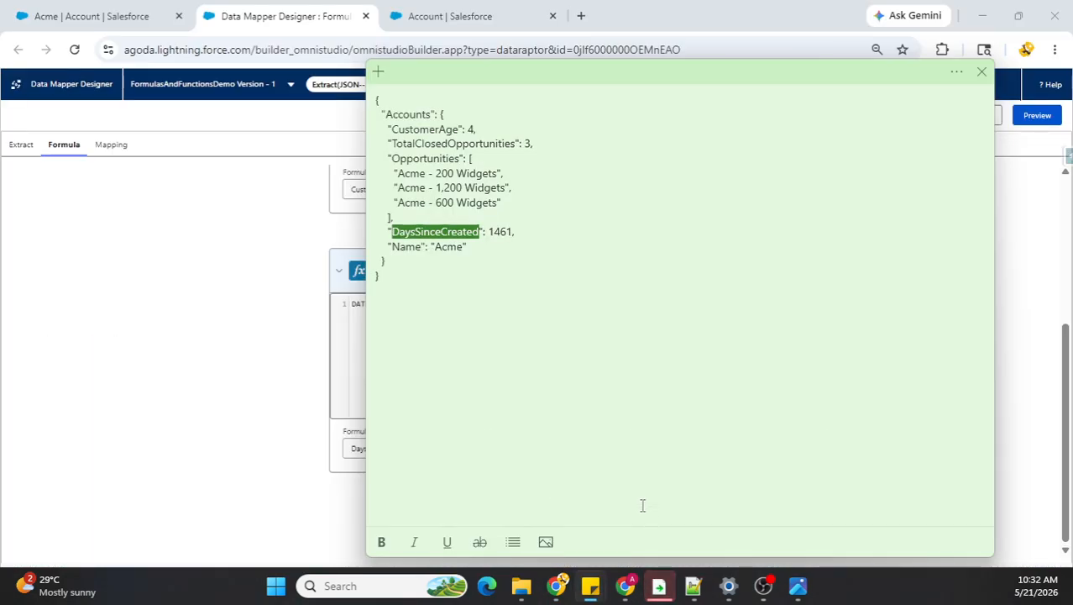
double_click(442, 145)
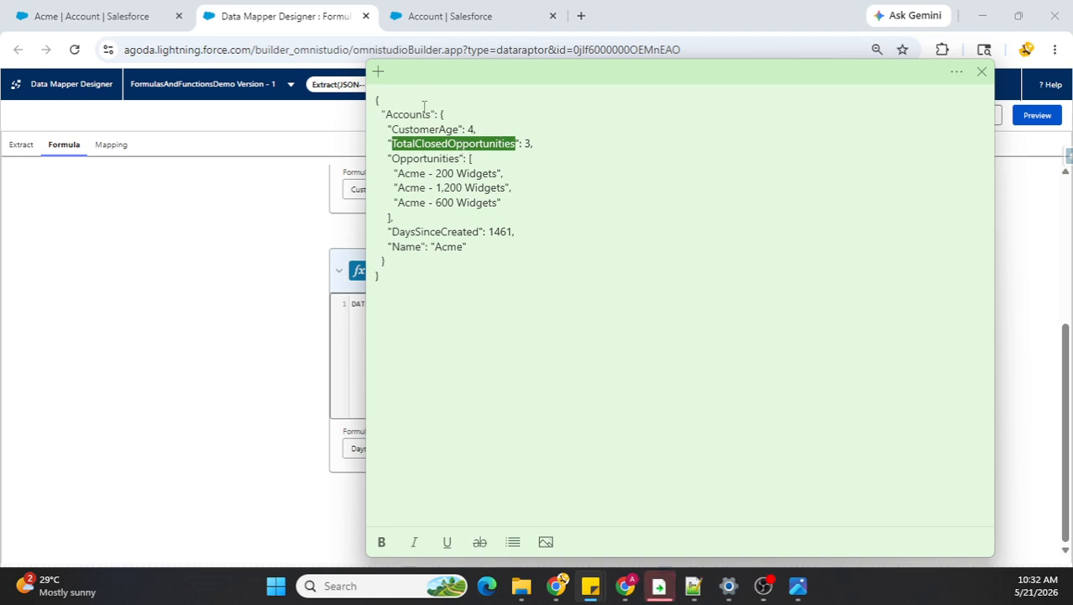
click(286, 284)
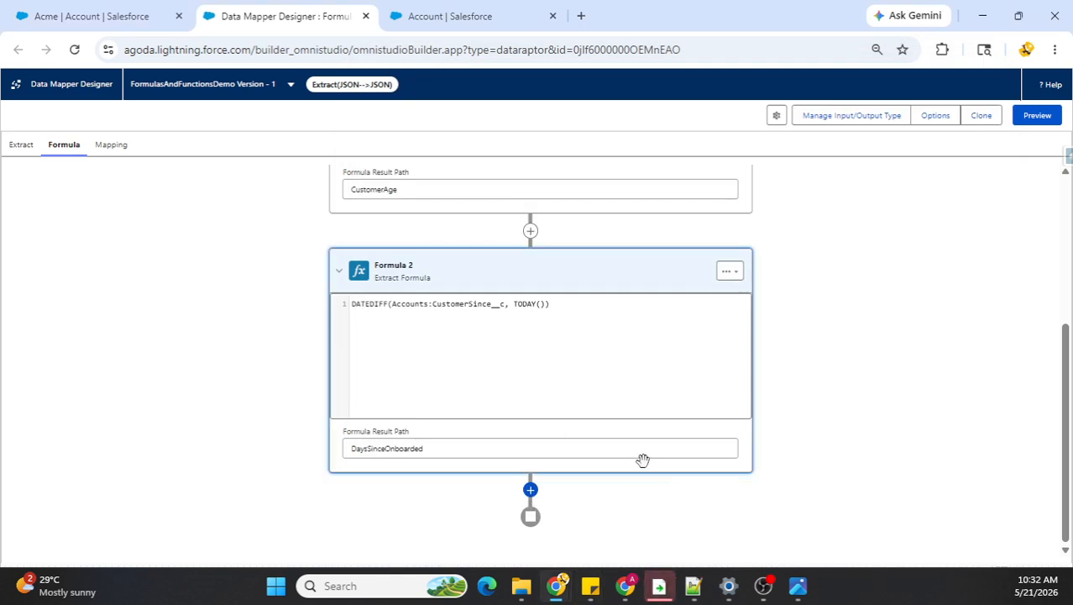
click(798, 586)
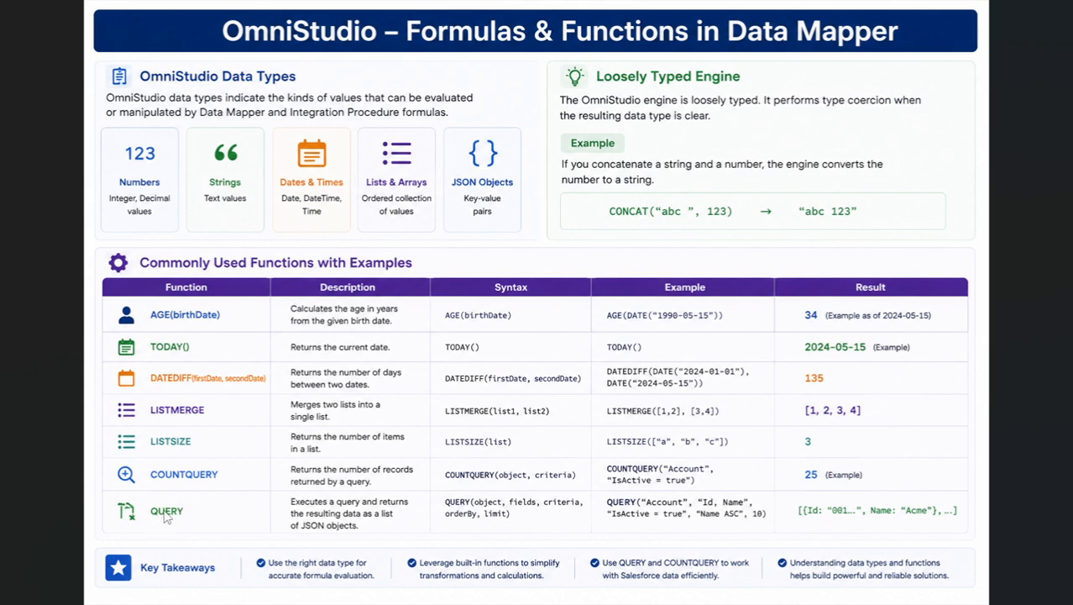
key(alt+Tab)
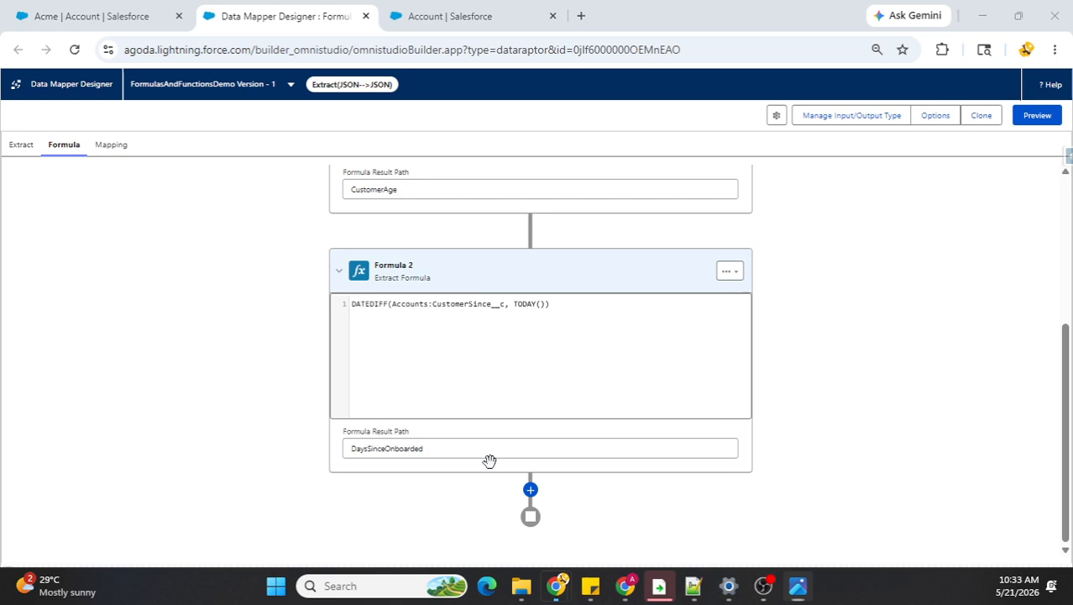
Step: Add a third extract formula below the DaysSinceOnboarded formula and have it call the QUERY function
click(530, 490)
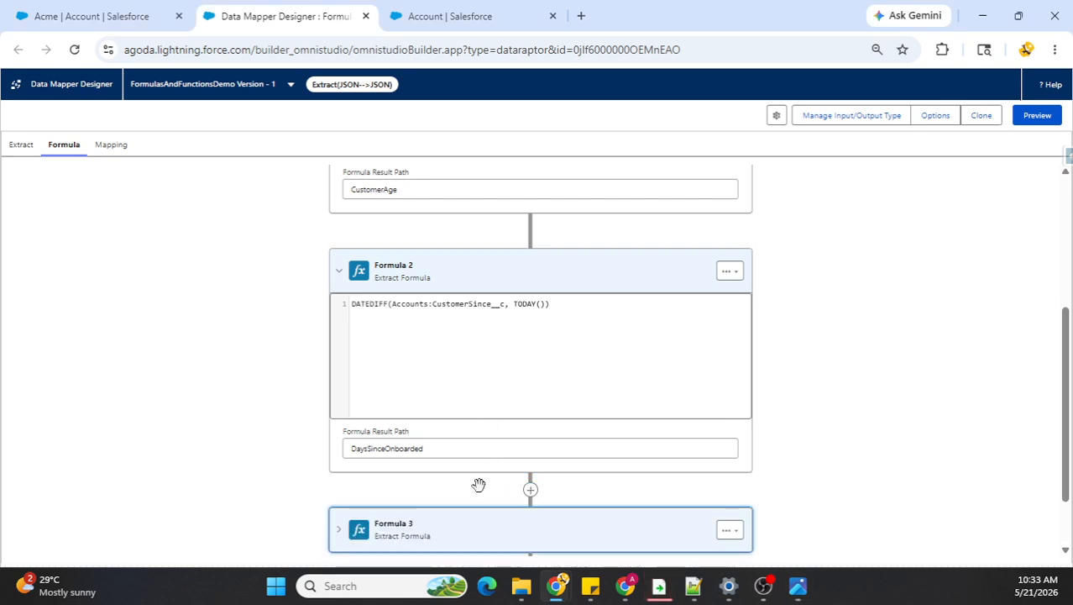
click(340, 445)
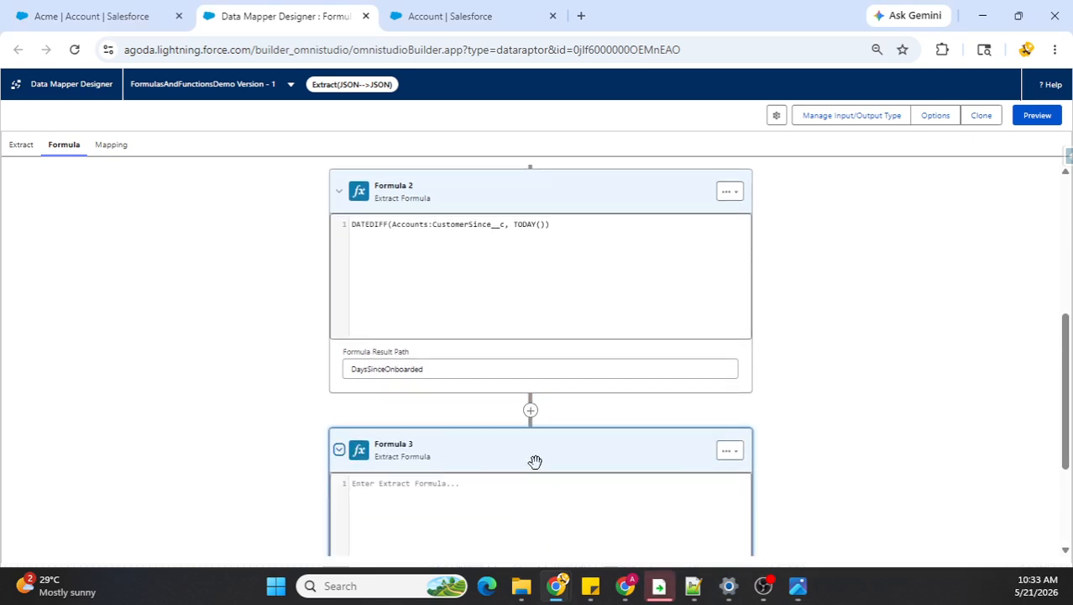
click(426, 328)
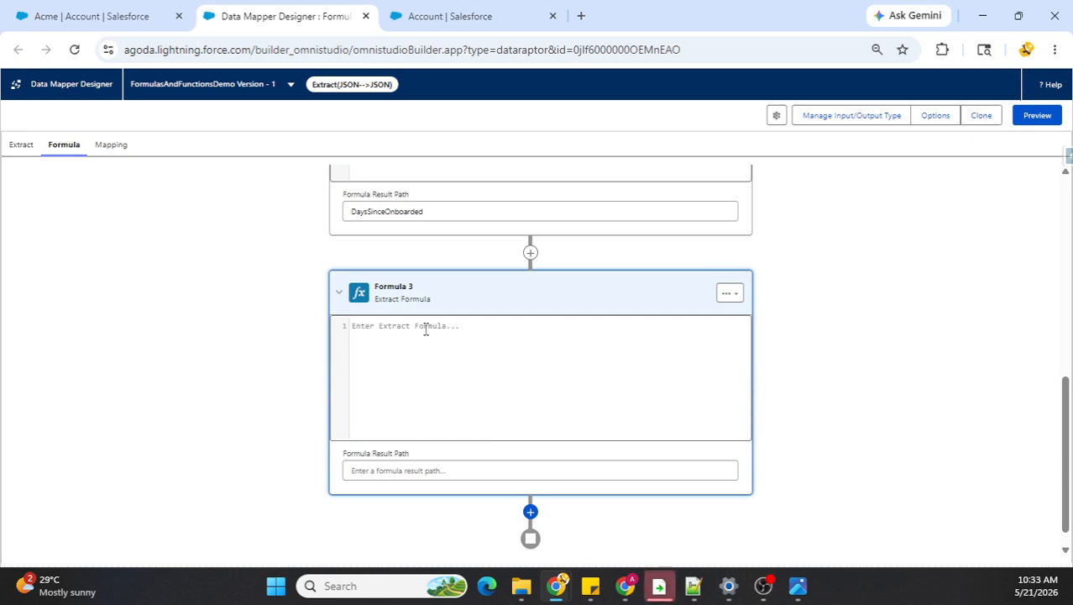
text(QUE)
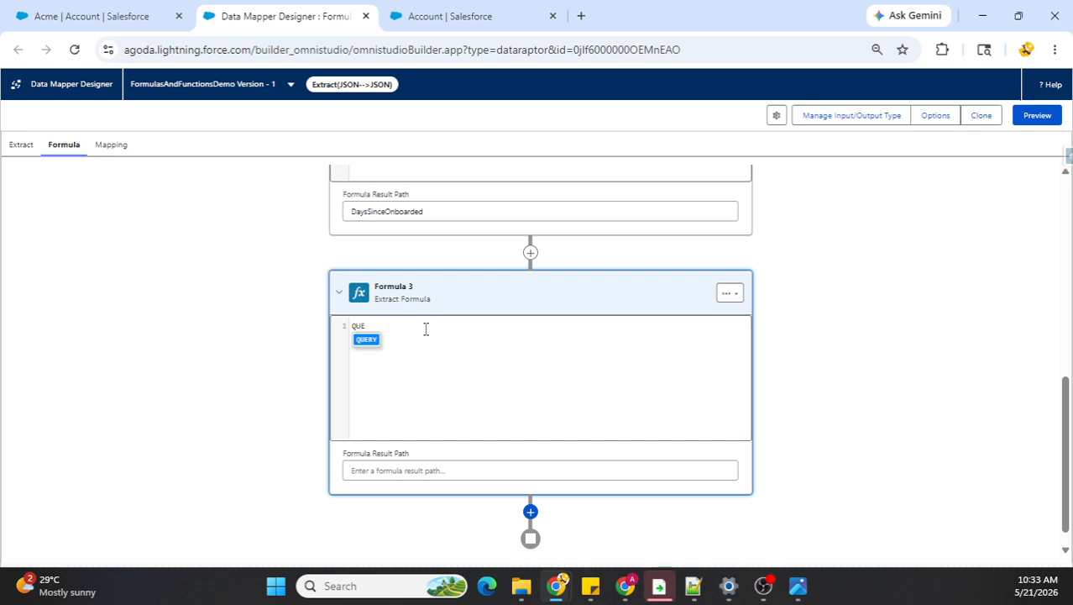
key(Return)
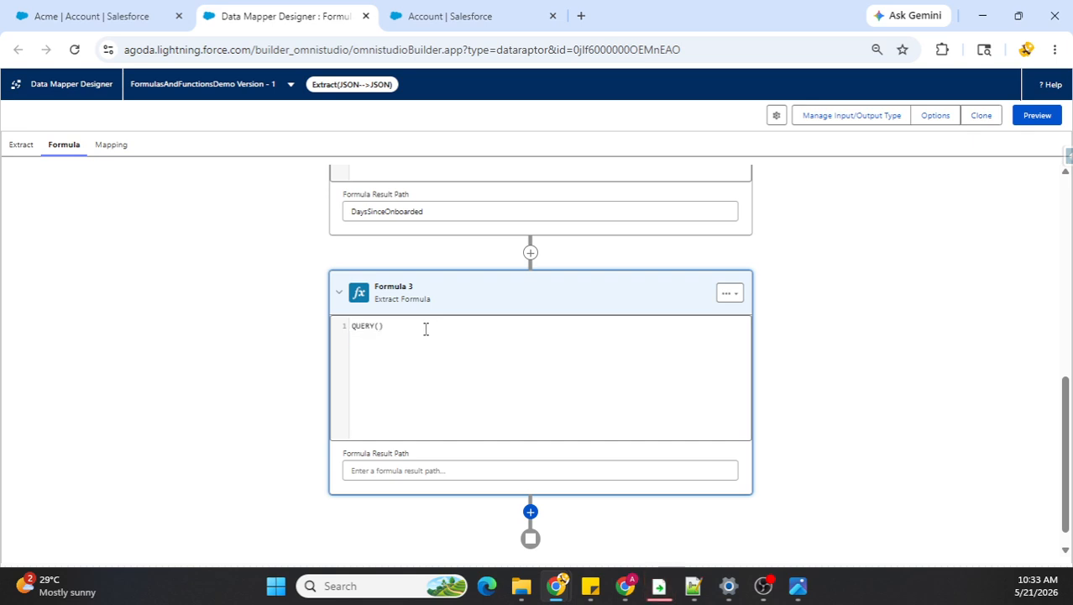
Step: Enter the quoted query text SELECT Name FROM Opportunity WHERE AccountId = inside the QUERY function
text(")
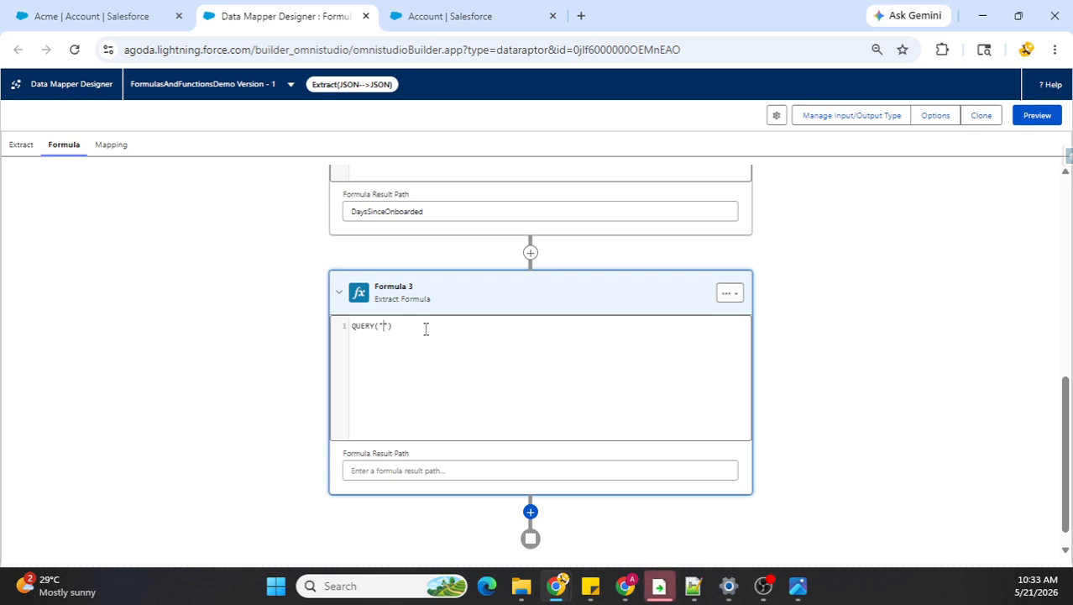
text(SELECT )
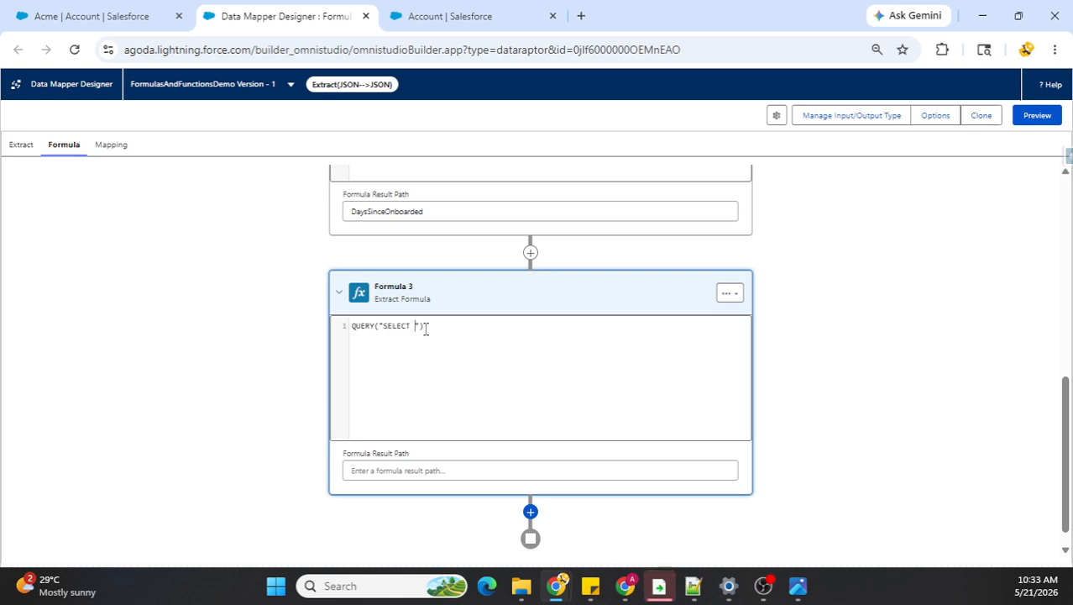
text(Name FROM )
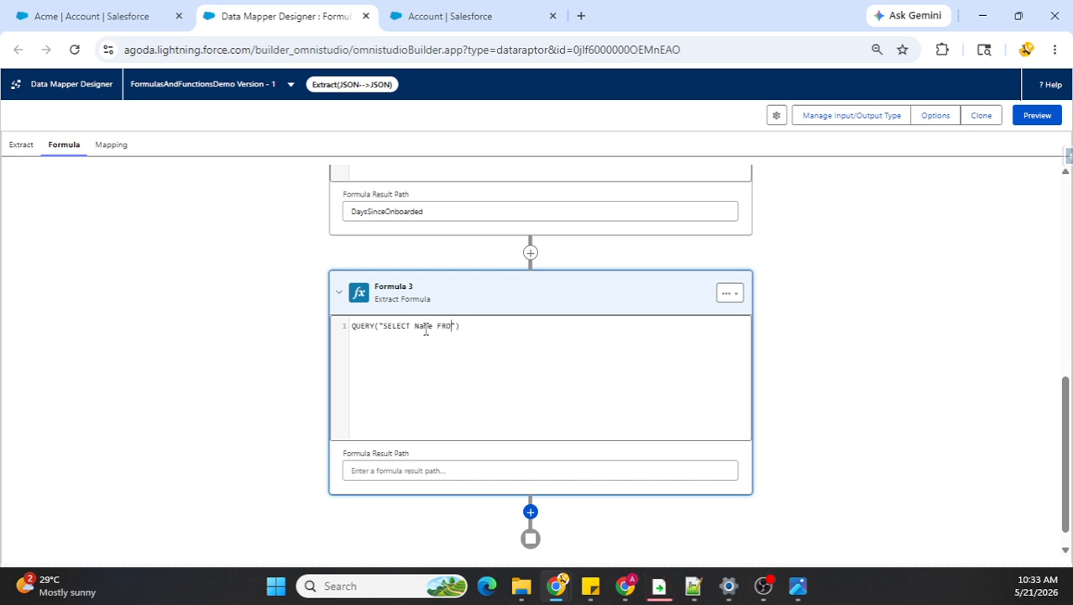
text(Opportunity)
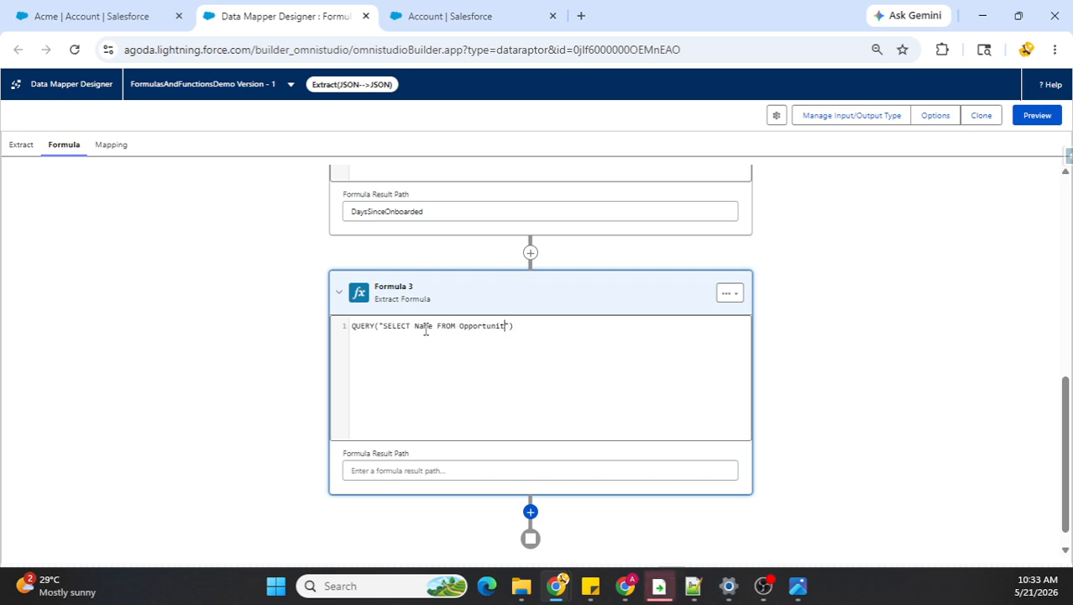
text( WHERE)
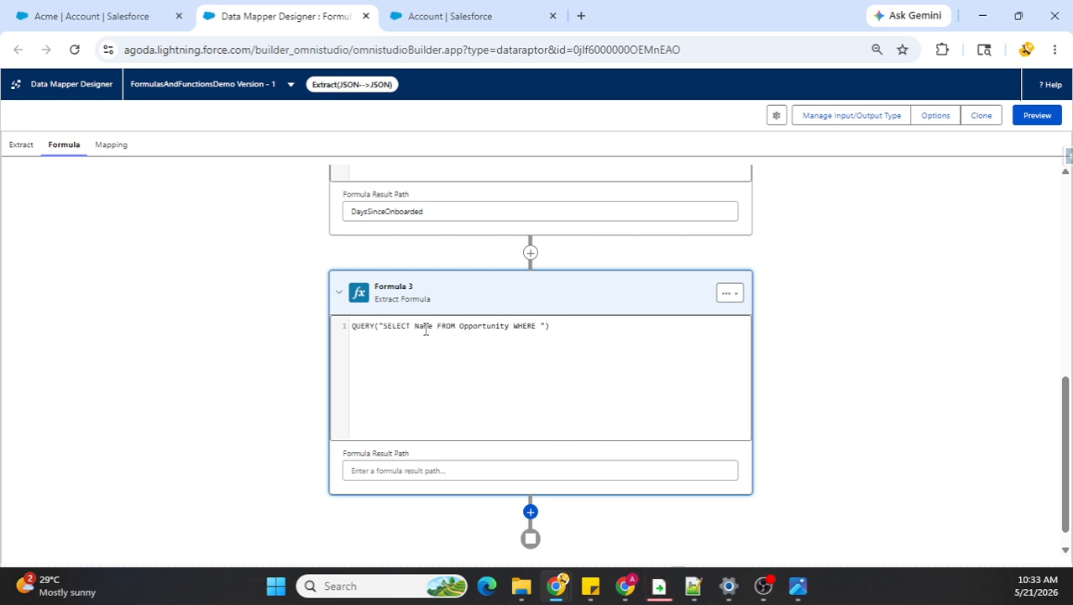
text(Accou)
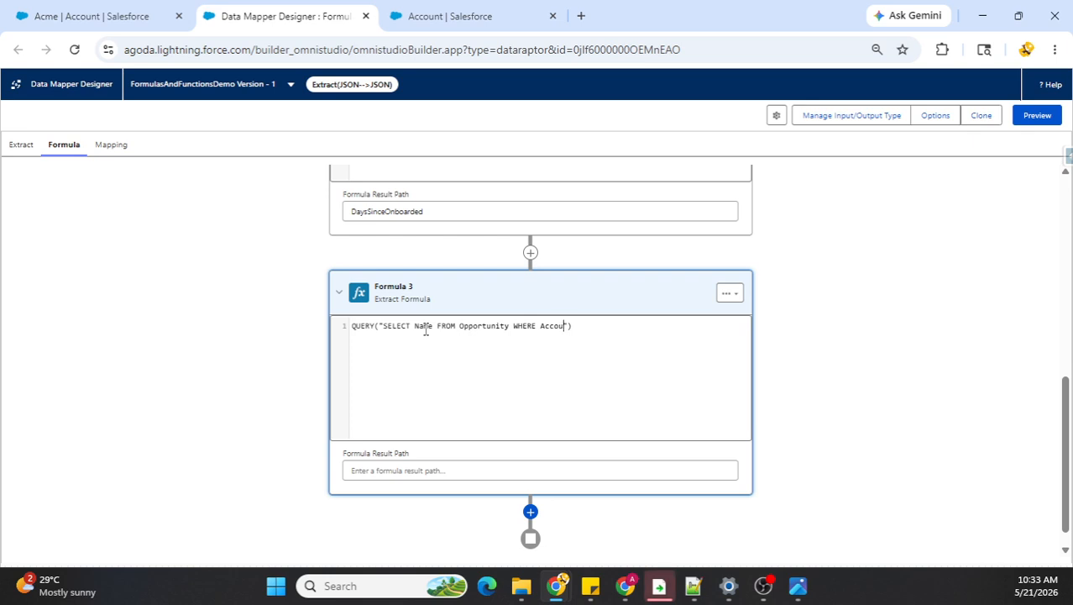
text(ntId )
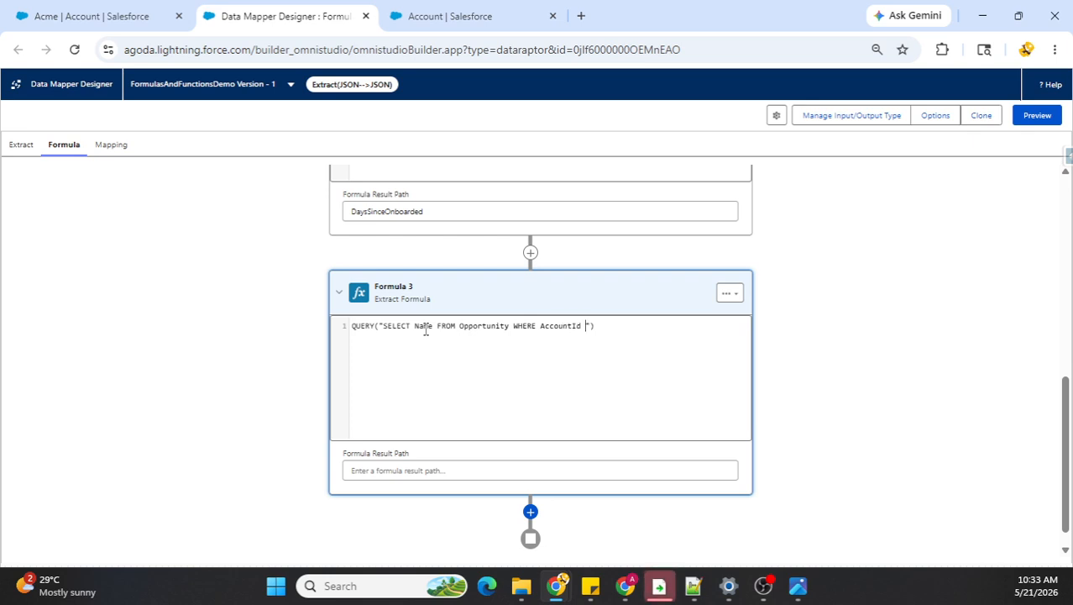
text(=)
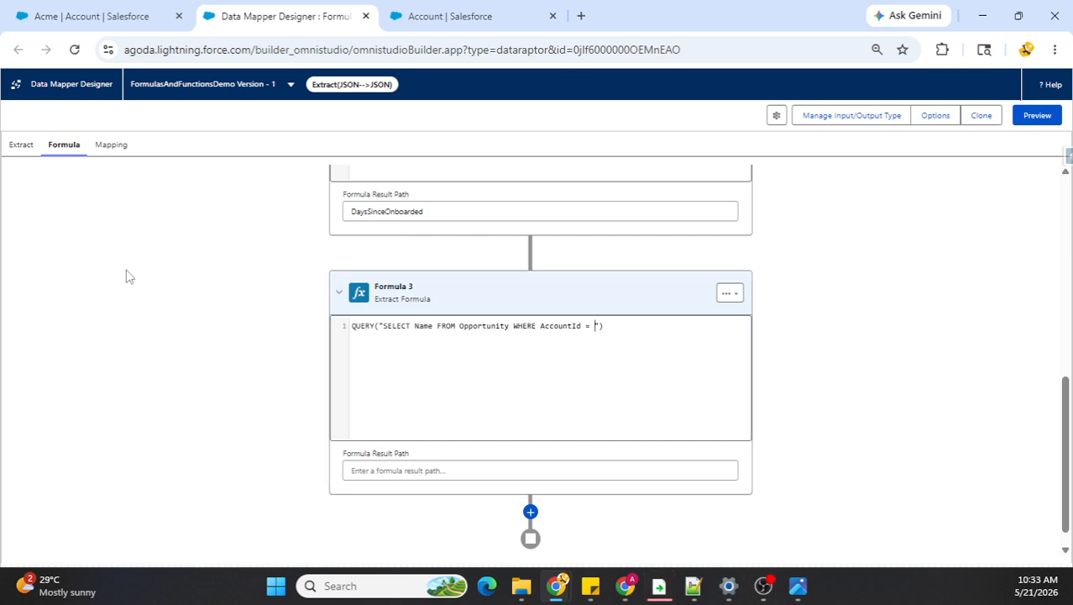
Step: Check the extract path, then complete the third formula's query with the {0} placeholder and pass Accounts:Id as the second QUERY argument
click(20, 148)
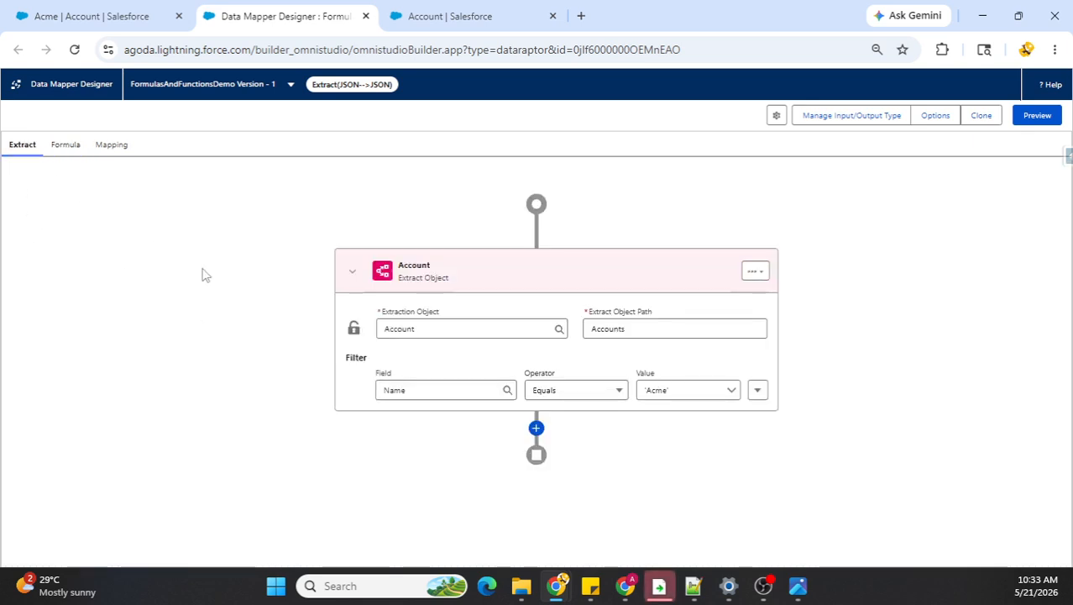
click(63, 148)
click(596, 326)
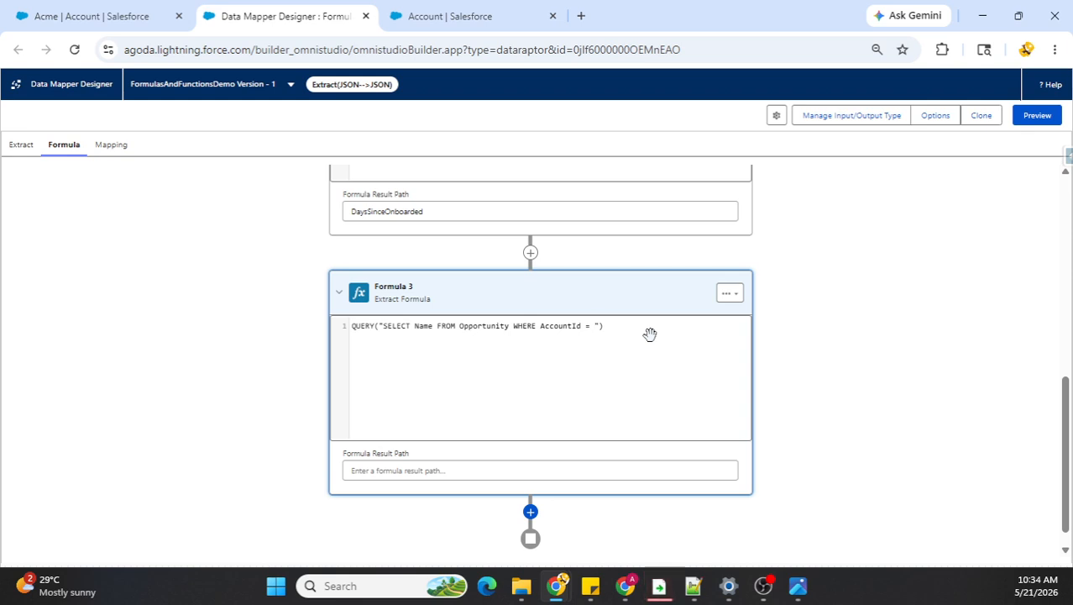
text(()
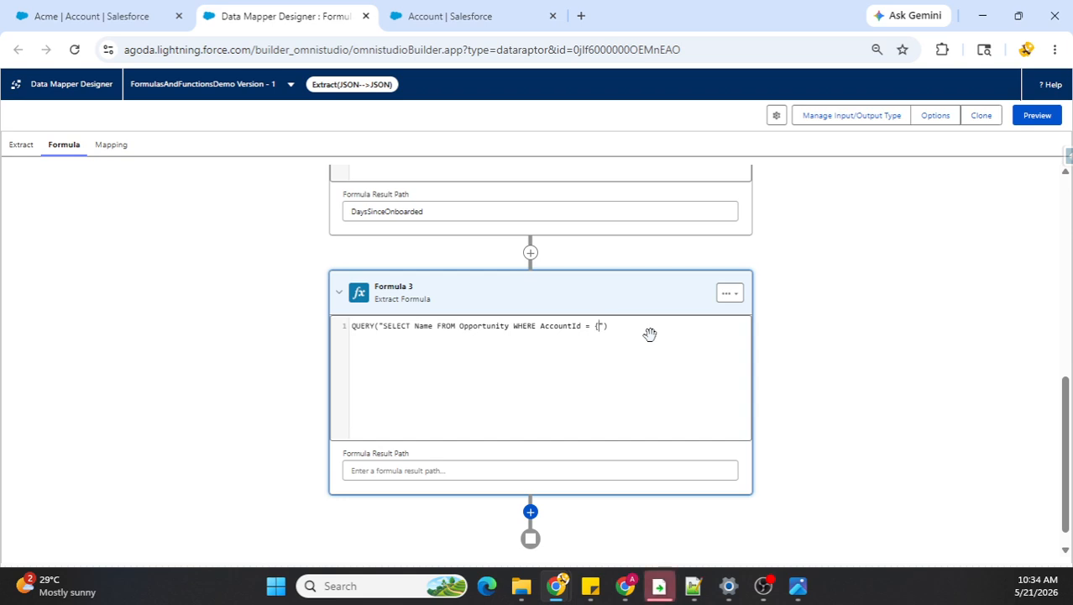
text(0})
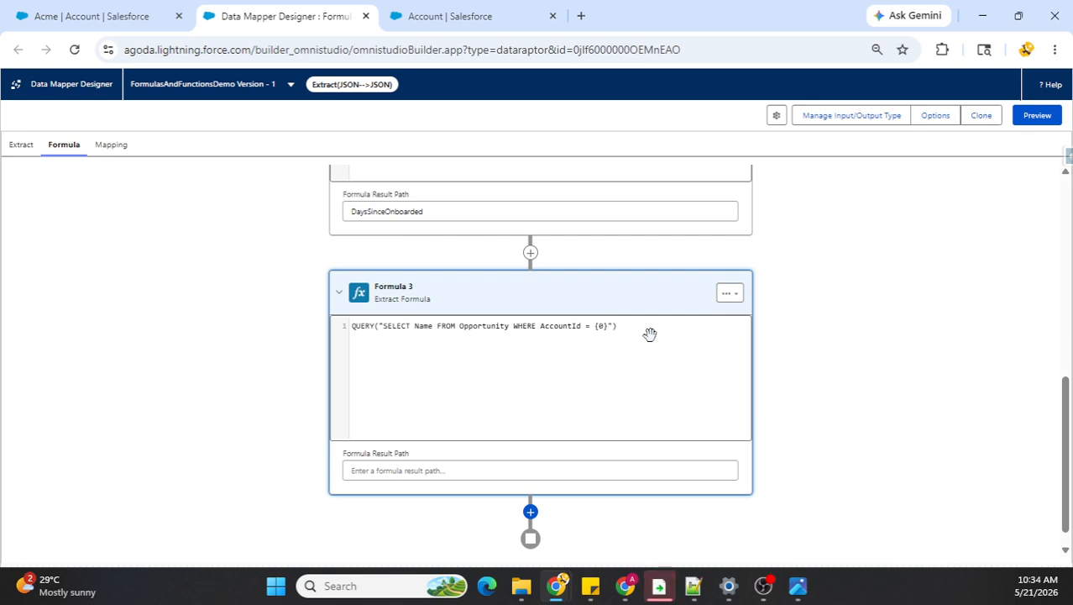
text(", Acco)
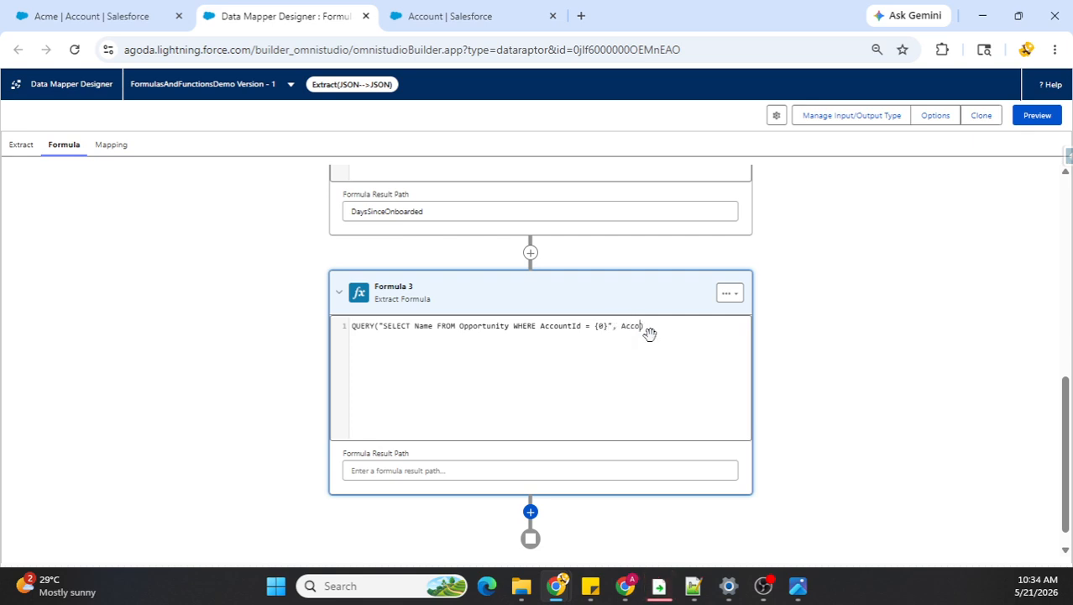
text(unts)
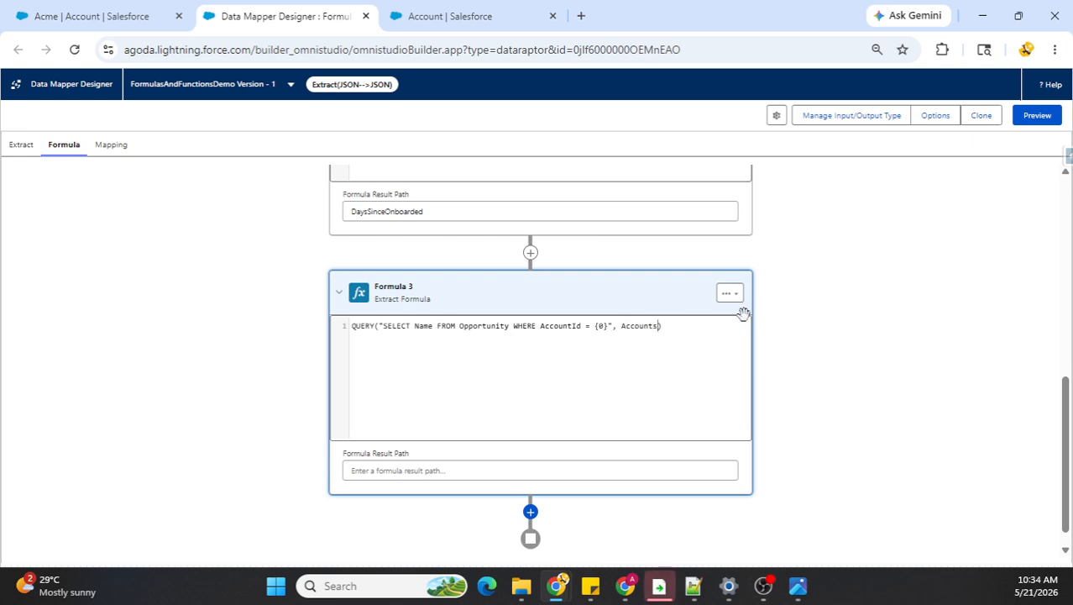
text(:Id)
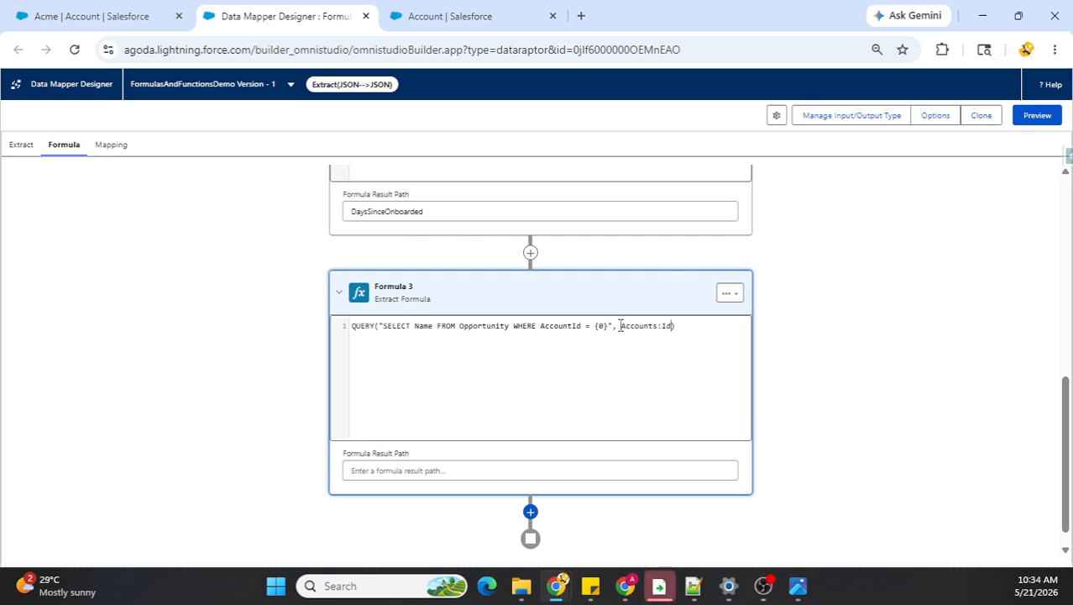
Step: Review how the Accounts:Id argument relates to the {0} placeholder in the third formula's query
drag(621, 327, 670, 328)
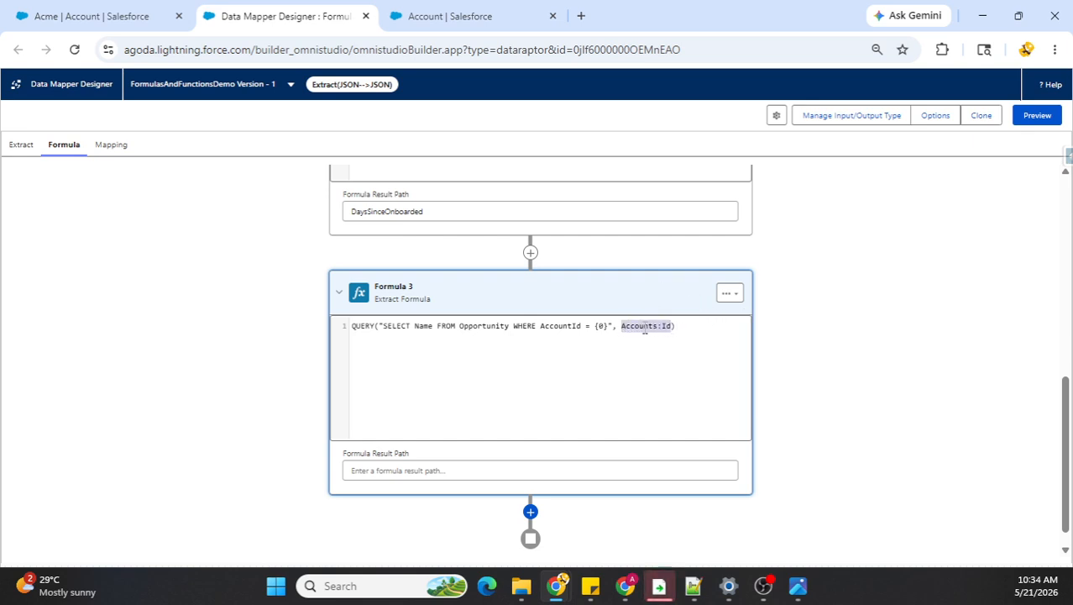
click(639, 326)
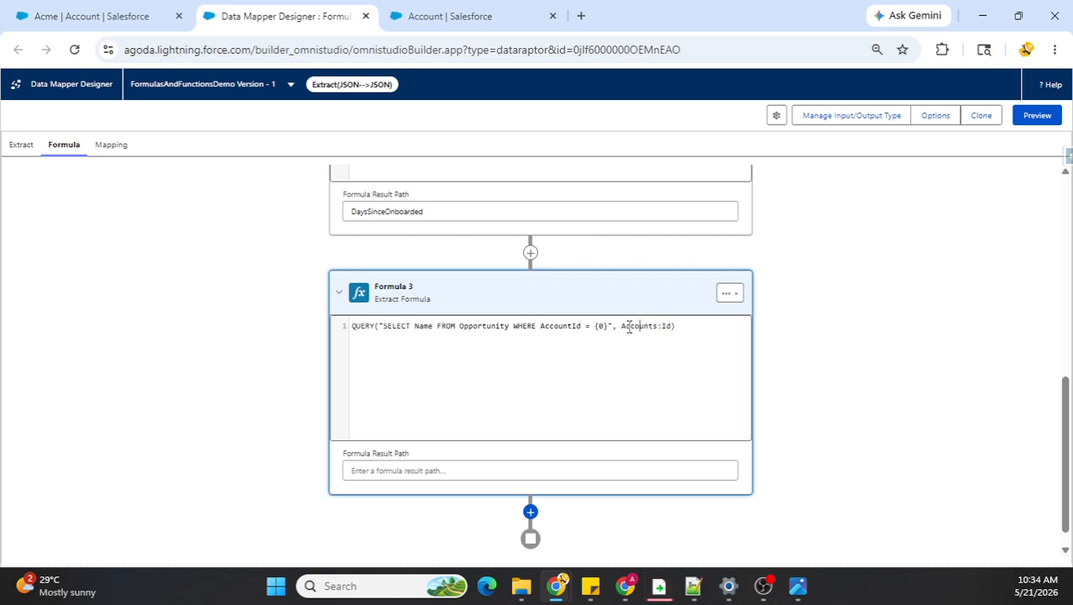
drag(624, 327, 670, 329)
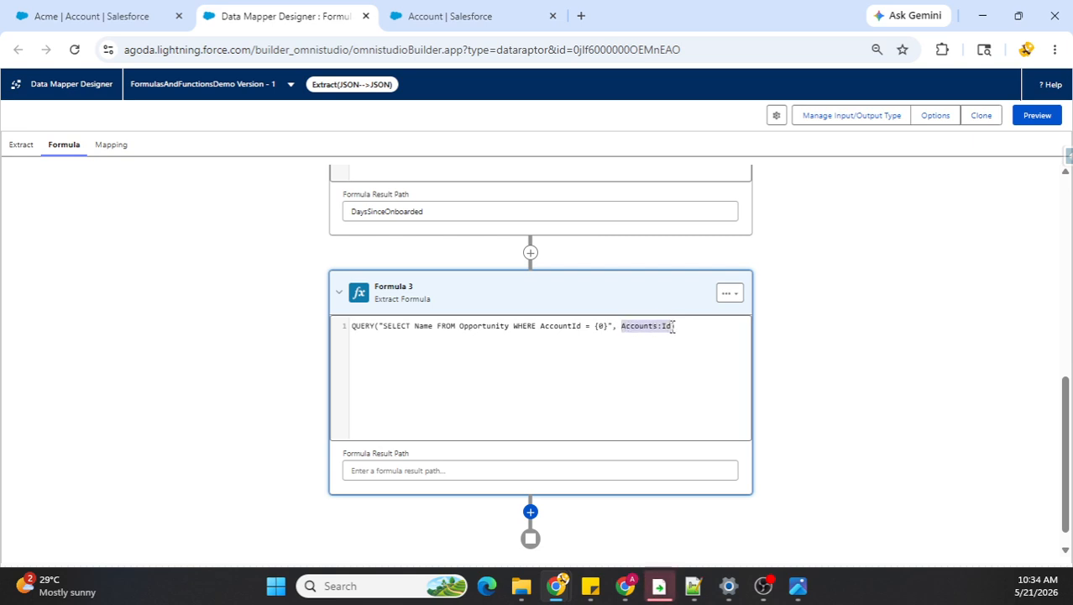
drag(594, 328, 608, 329)
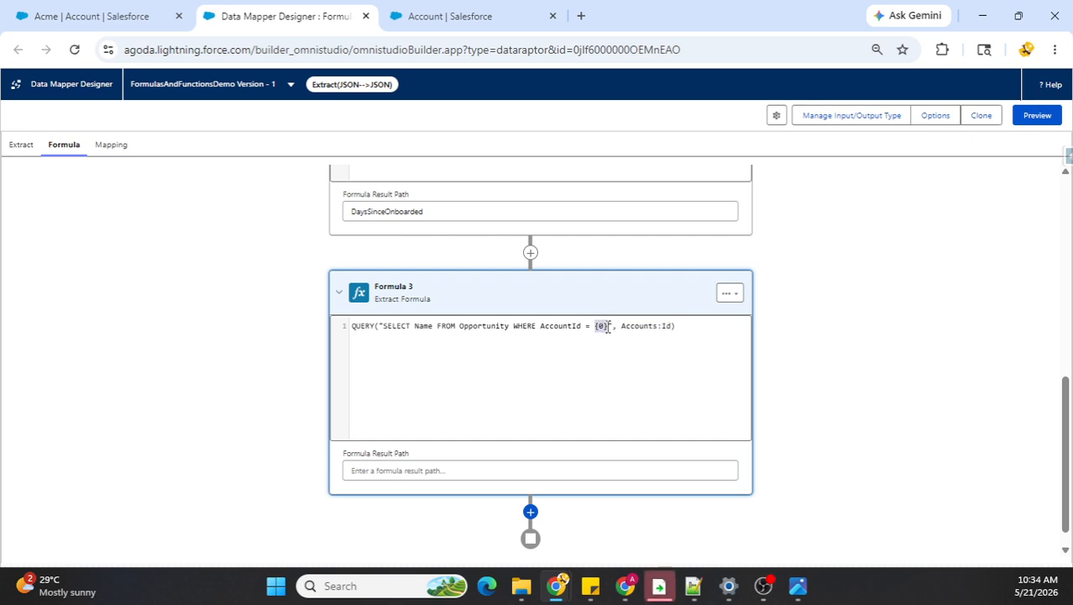
click(569, 327)
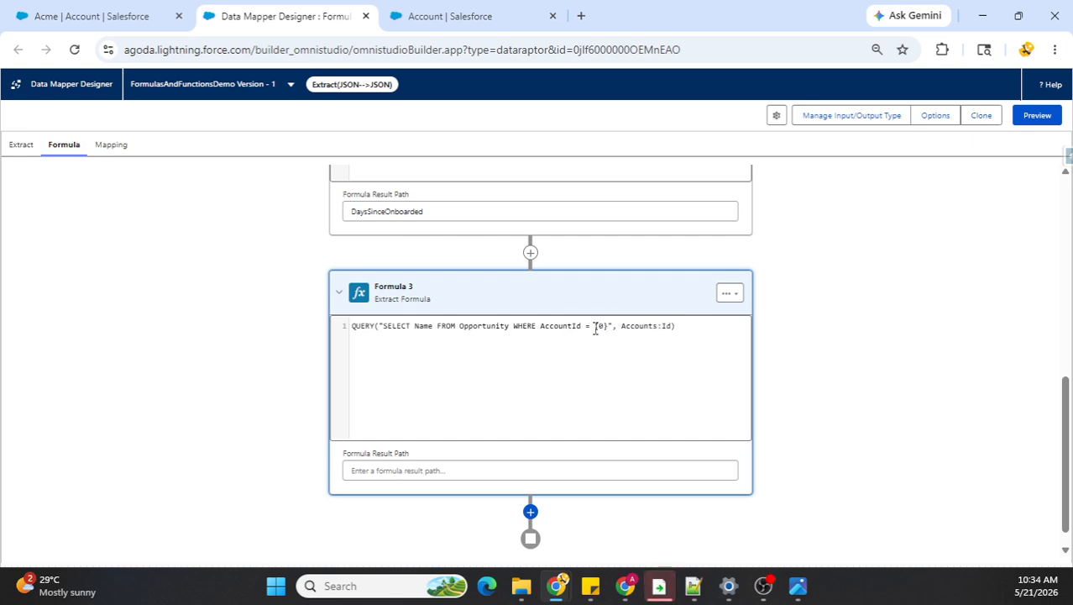
drag(595, 328, 608, 330)
click(517, 329)
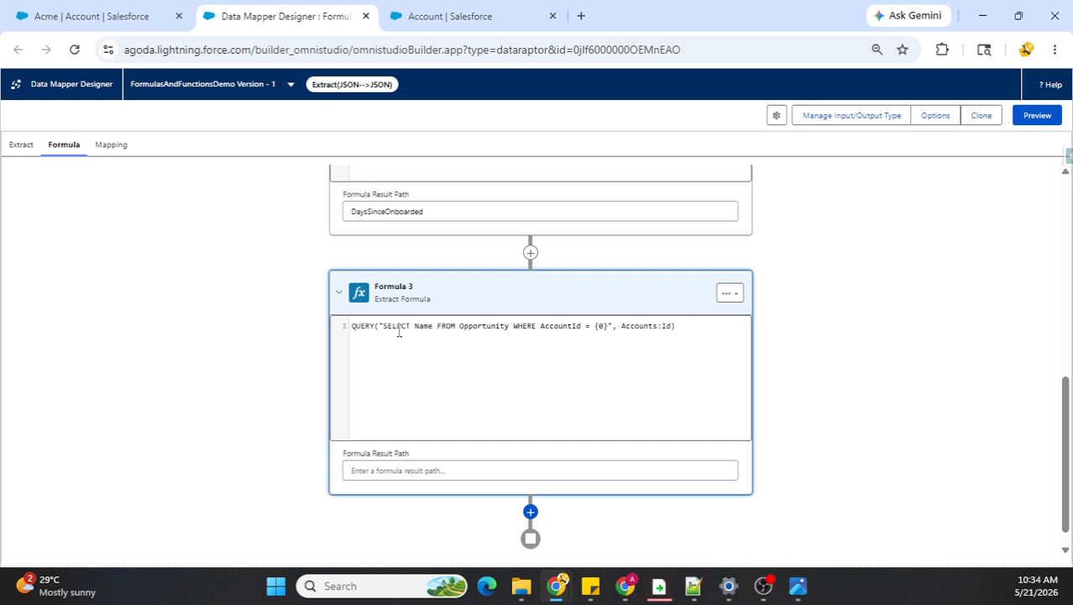
Step: Set the third formula's result path to Opportunities
click(432, 473)
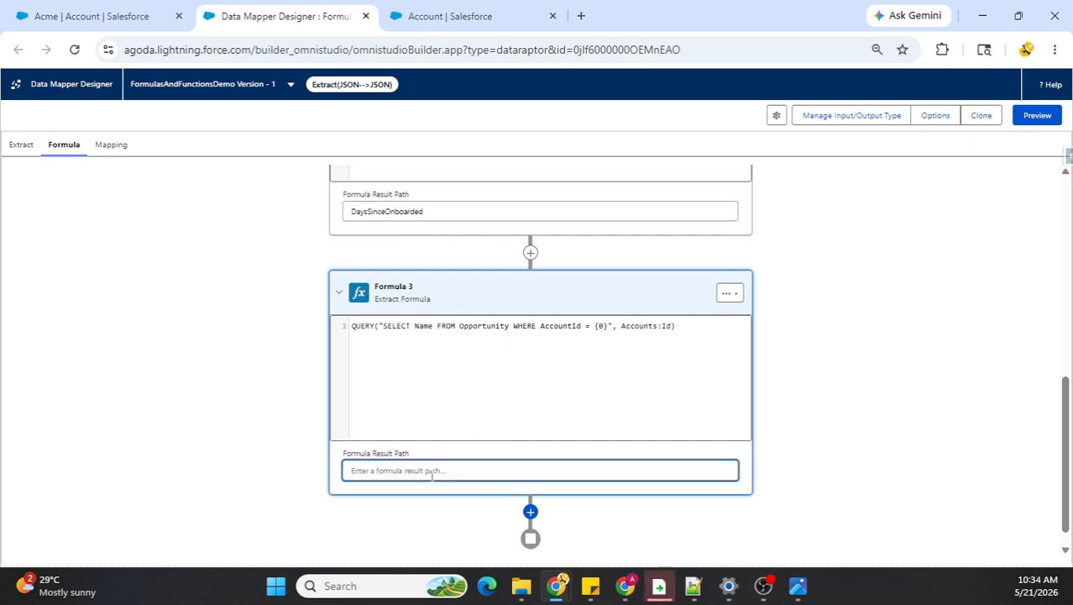
text(Opportunities)
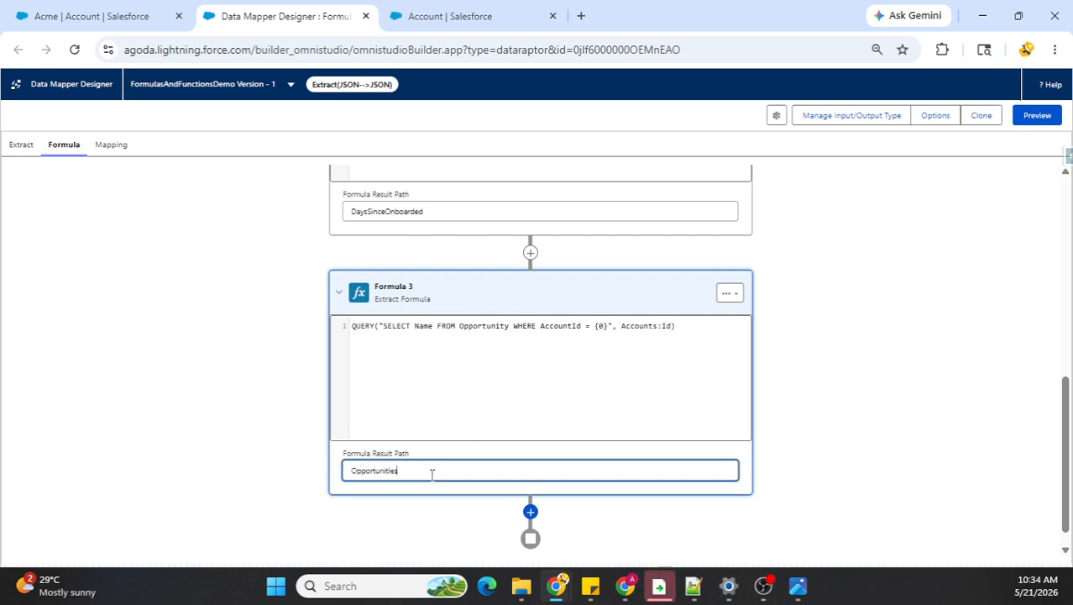
click(247, 432)
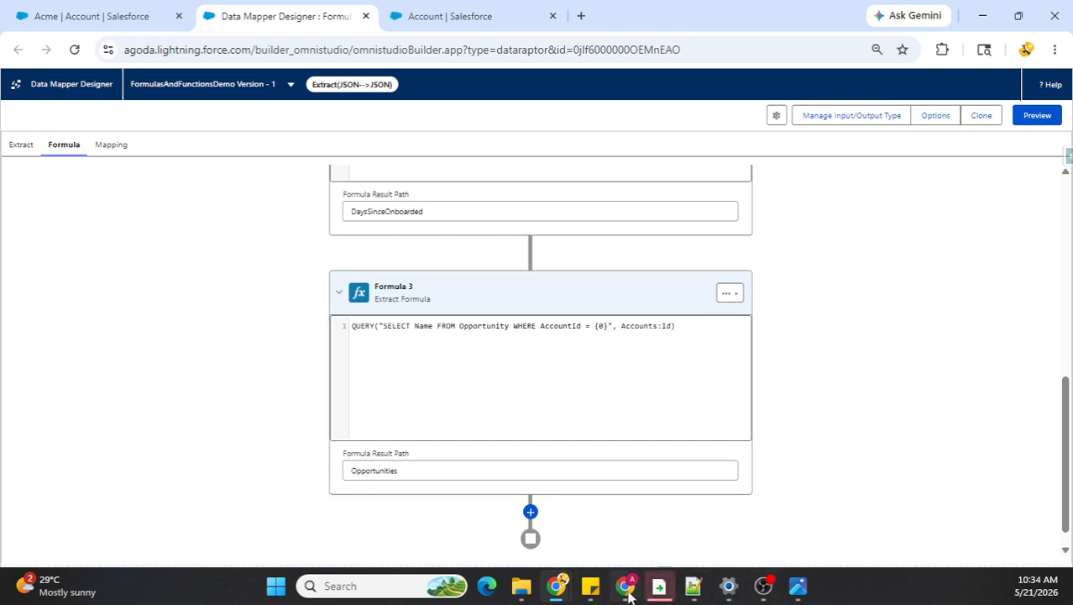
Step: Examine the Opportunities list in the expected output in Sticky Notes, then return to the data mapper
mouse_move(593, 597)
click(636, 498)
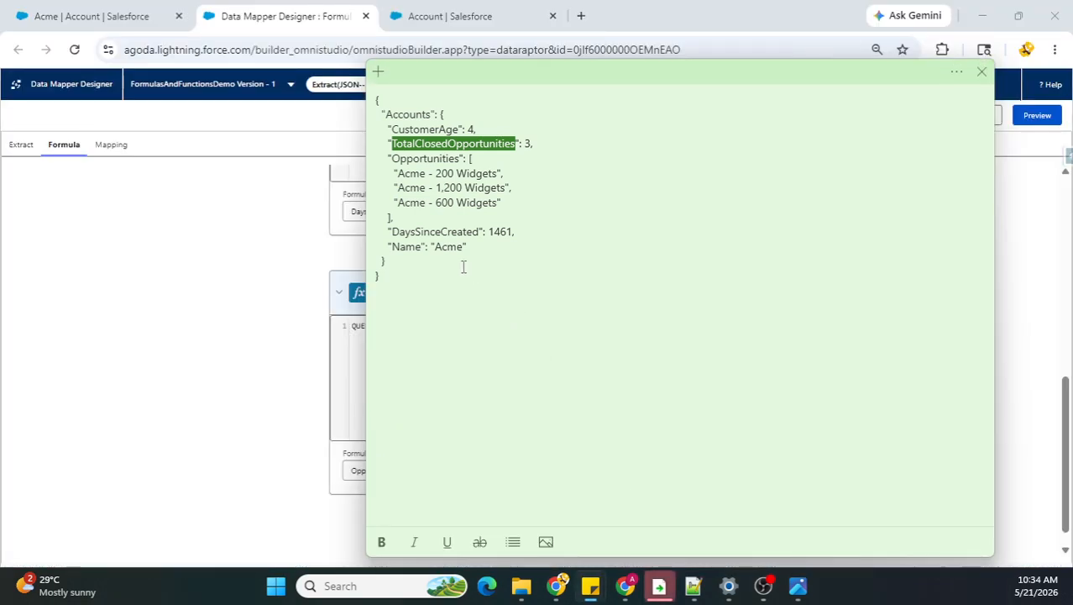
drag(397, 218, 387, 159)
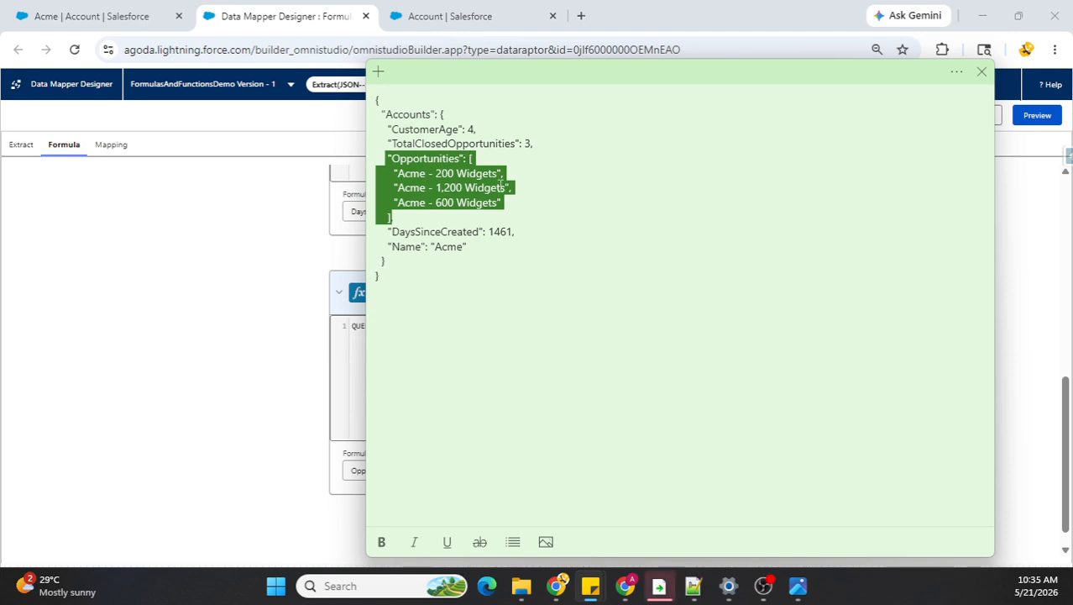
click(277, 285)
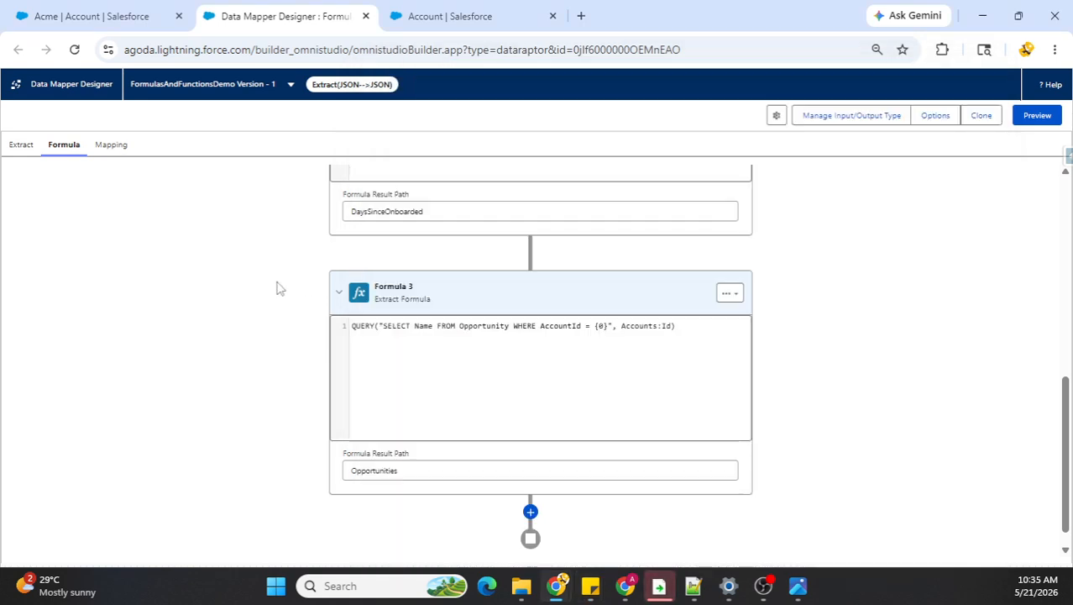
Step: Add a fourth extract formula below the Opportunities formula and copy that formula's QUERY expression into it
click(531, 513)
scroll(790, 456, down, 2)
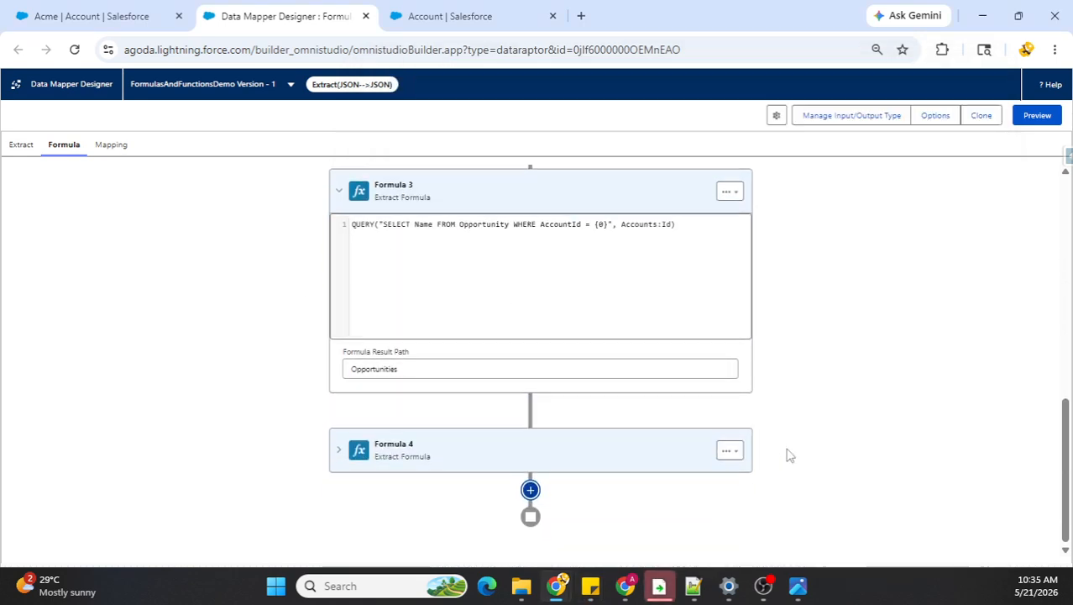
triple_click(430, 227)
key(ctrl+c)
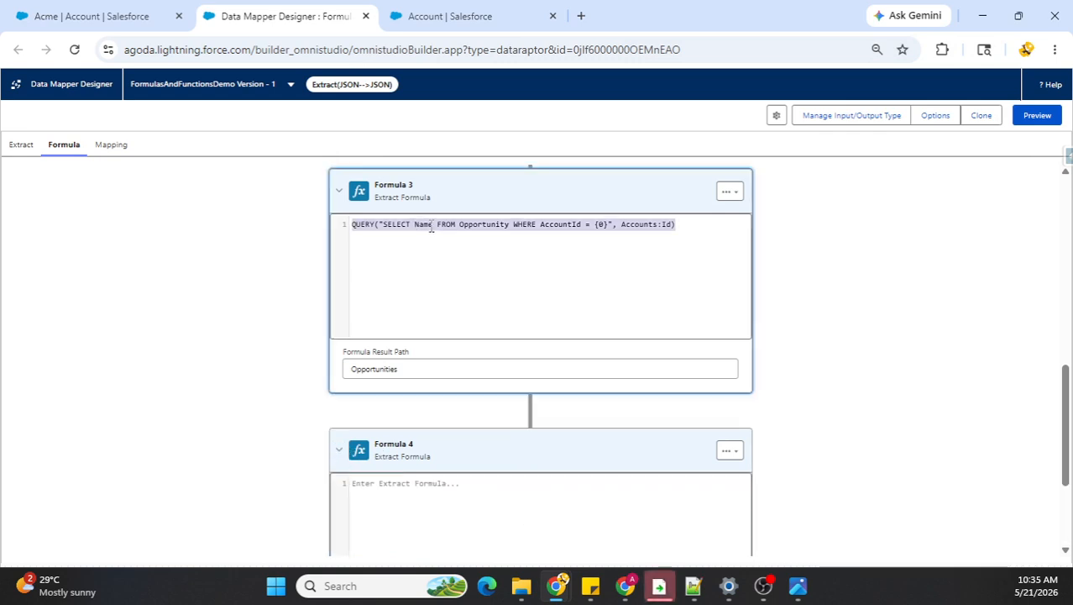
click(434, 487)
key(ctrl+v)
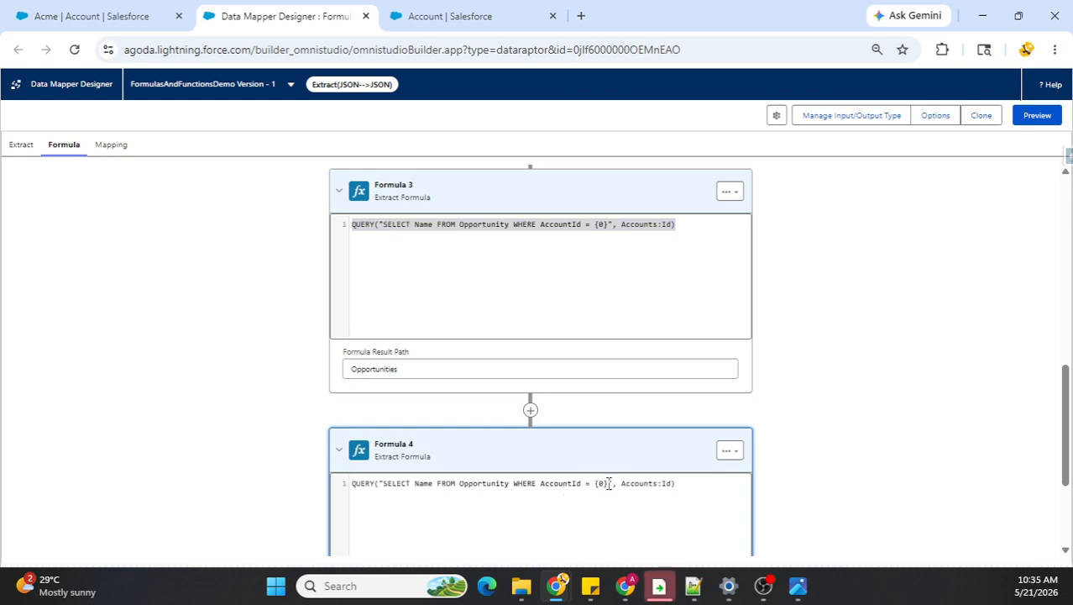
Step: Extend the fourth formula's query text after {0} with the condition AND StageName = 'Closed Won'
text(AND)
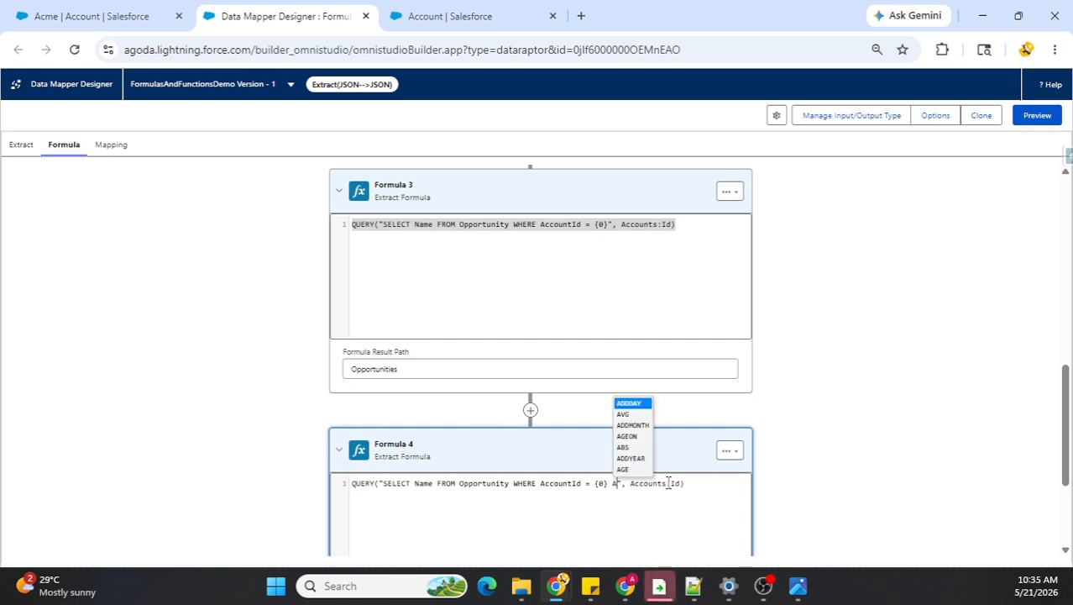
text( StageN)
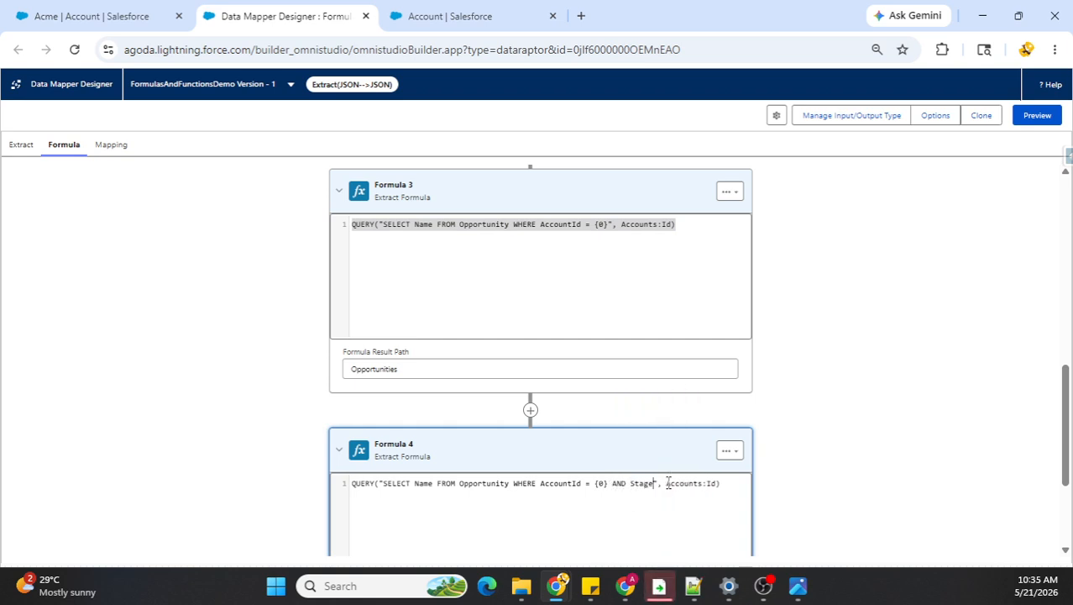
text(ame = )
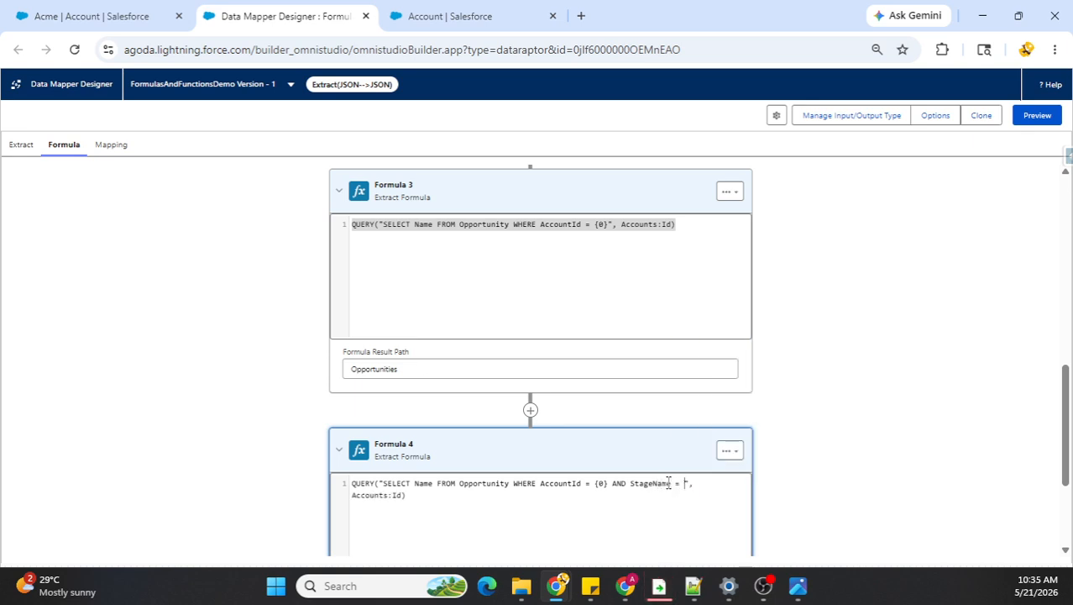
text('Cl)
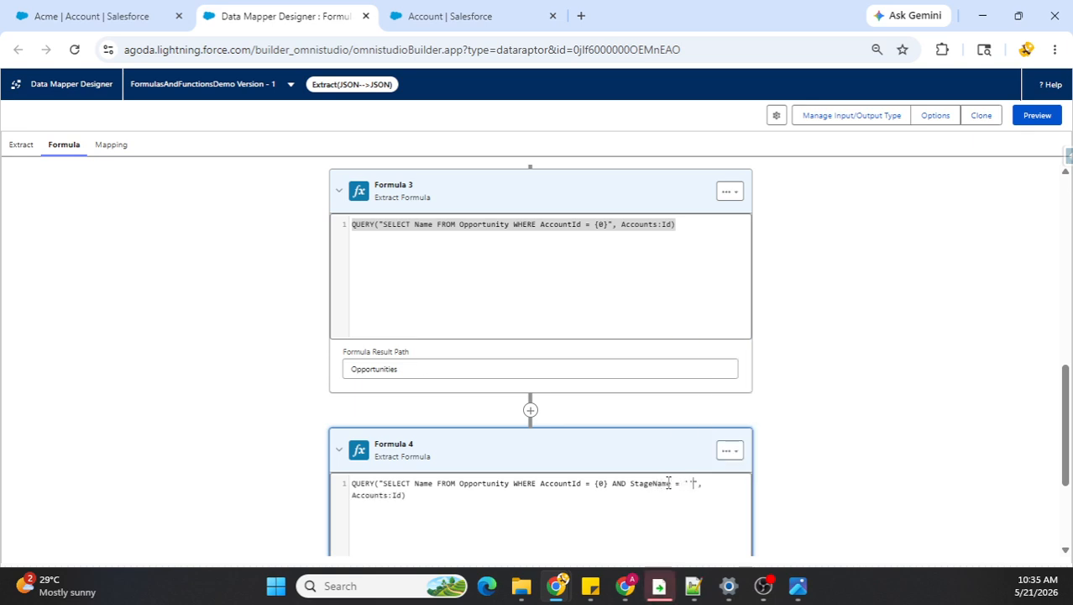
text(osed)
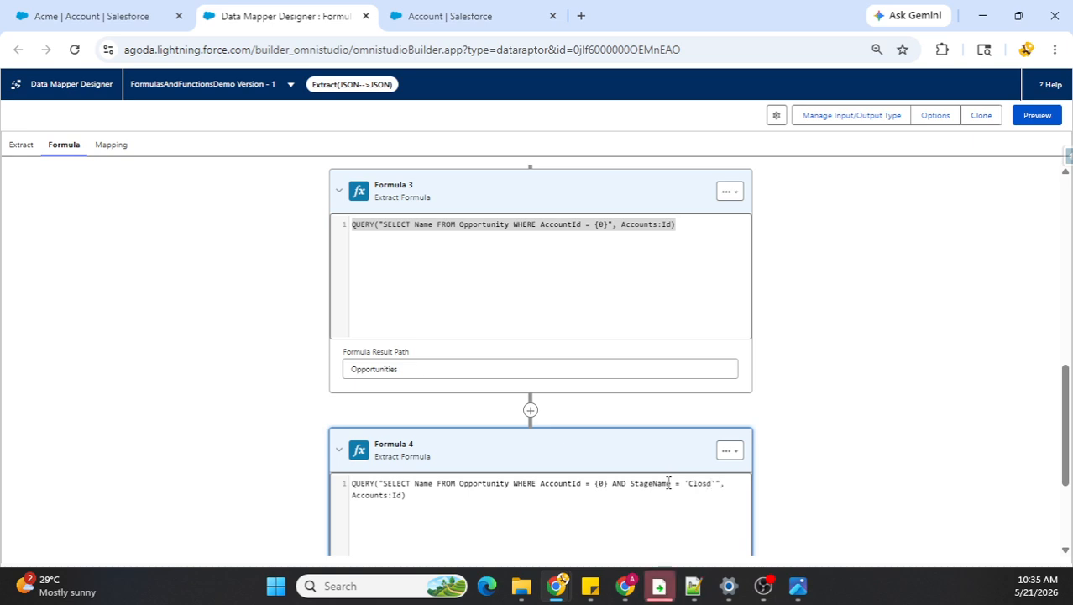
text( Won)
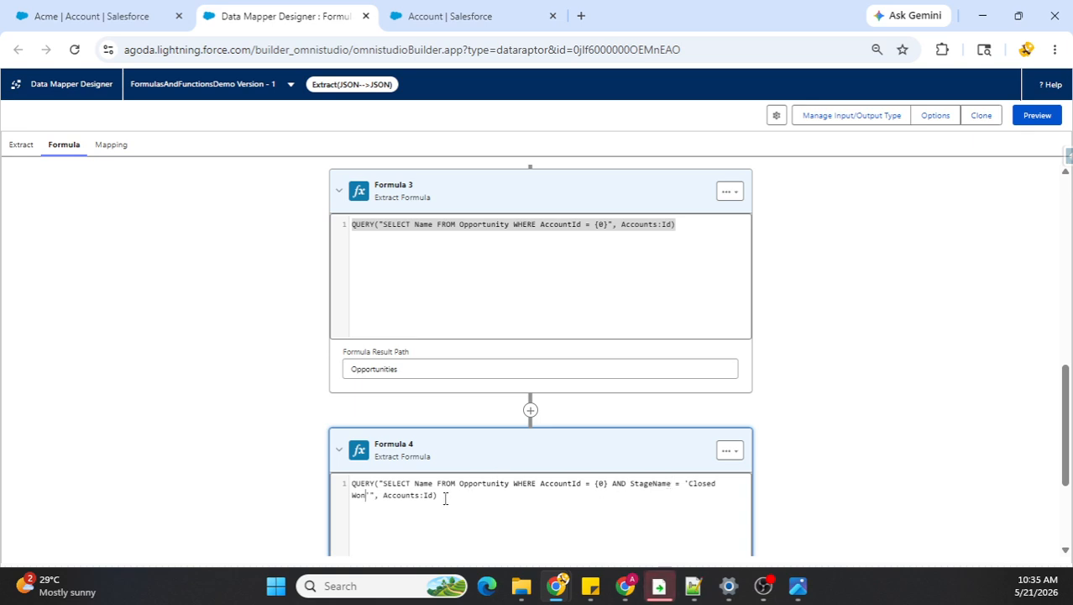
text(')
Step: Wrap the fourth formula's entire QUERY expression in the LISTSIZE function
drag(437, 495, 353, 481)
key(ctrl+c)
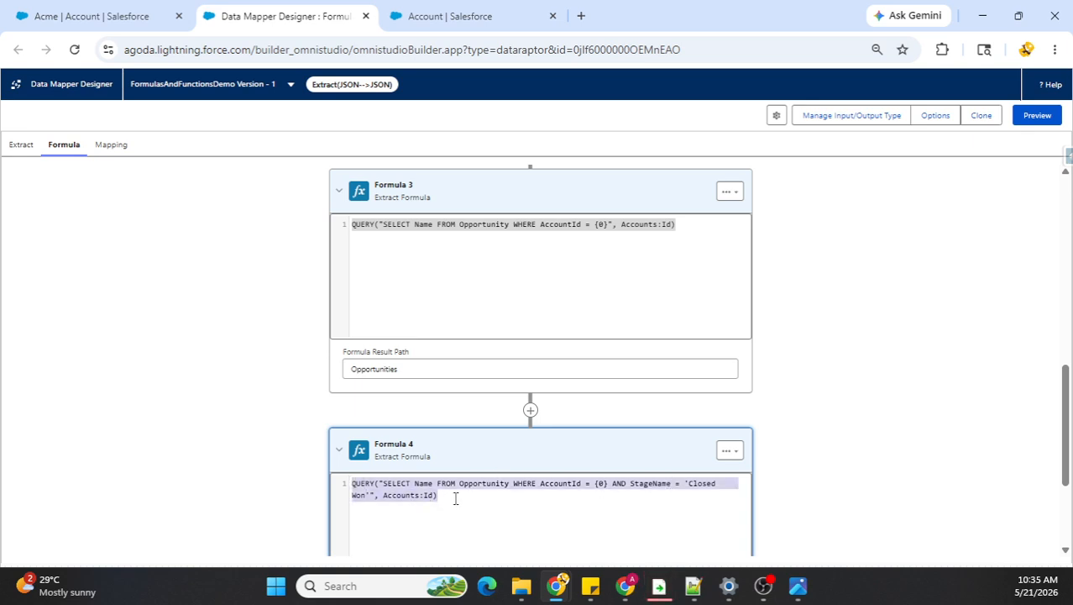
scroll(495, 494, down, 1)
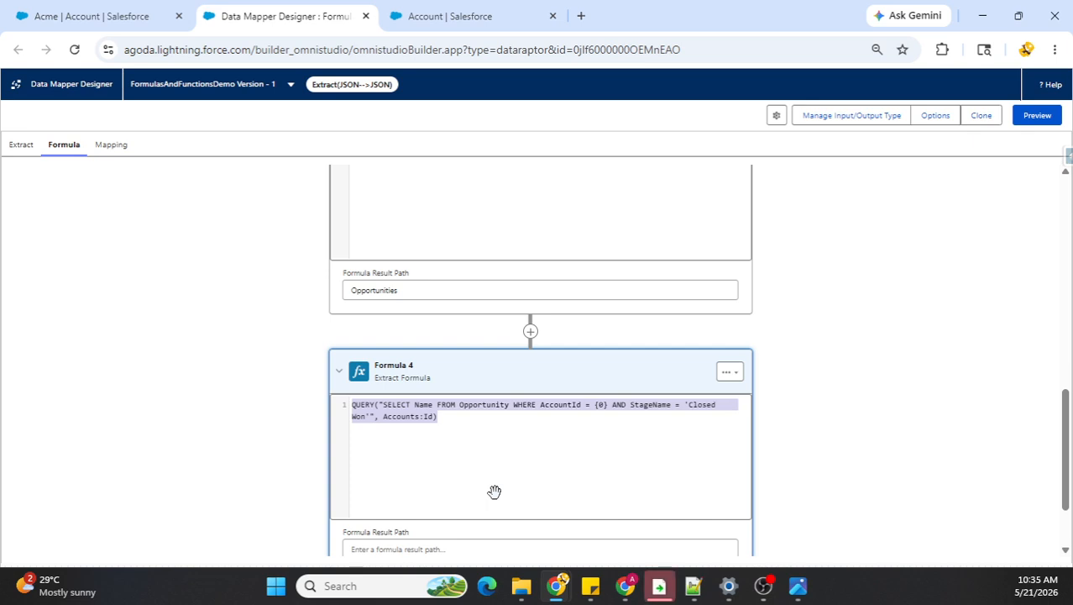
key(BackSpace)
text(LIS)
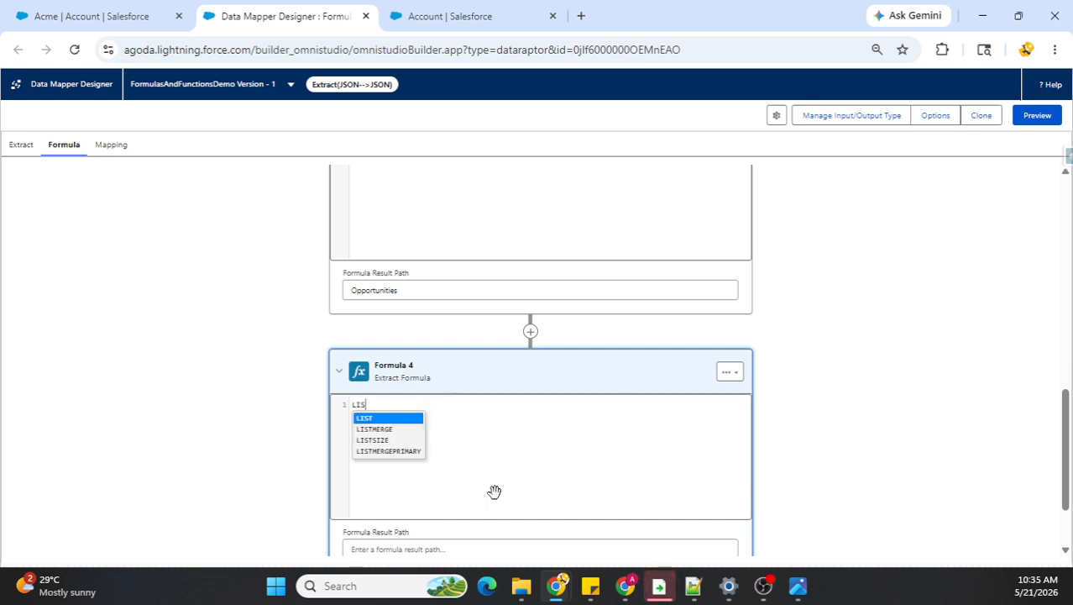
text(TSIZE()
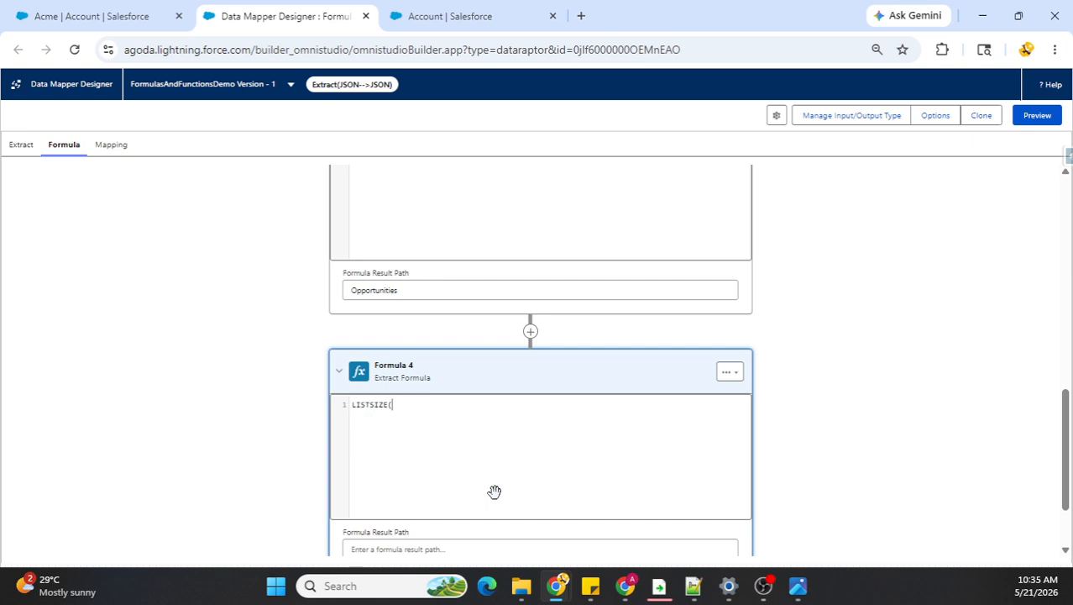
key(ctrl+v)
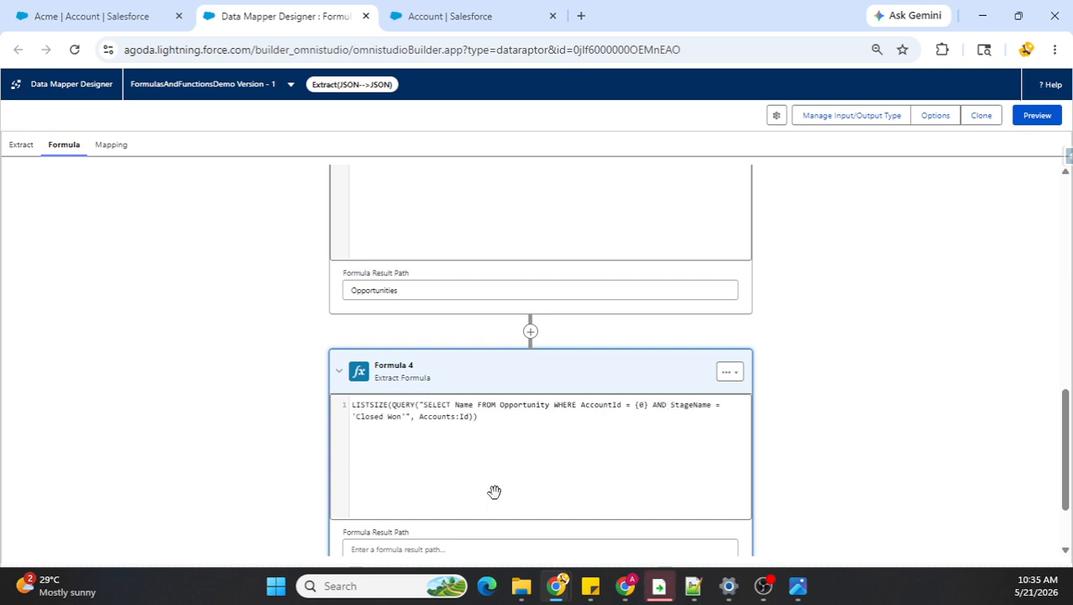
drag(474, 417, 393, 405)
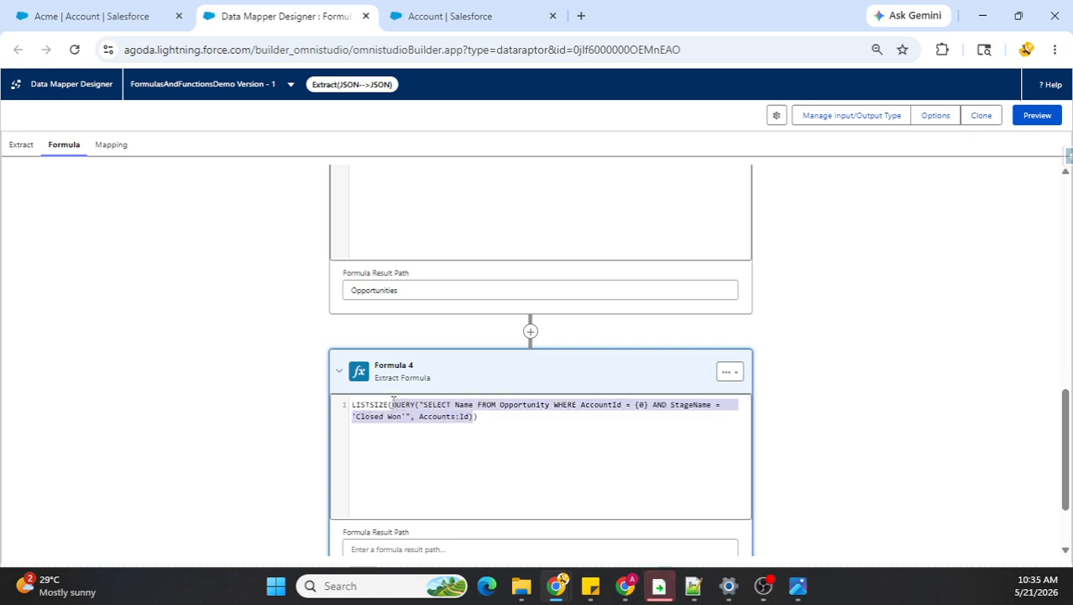
click(484, 418)
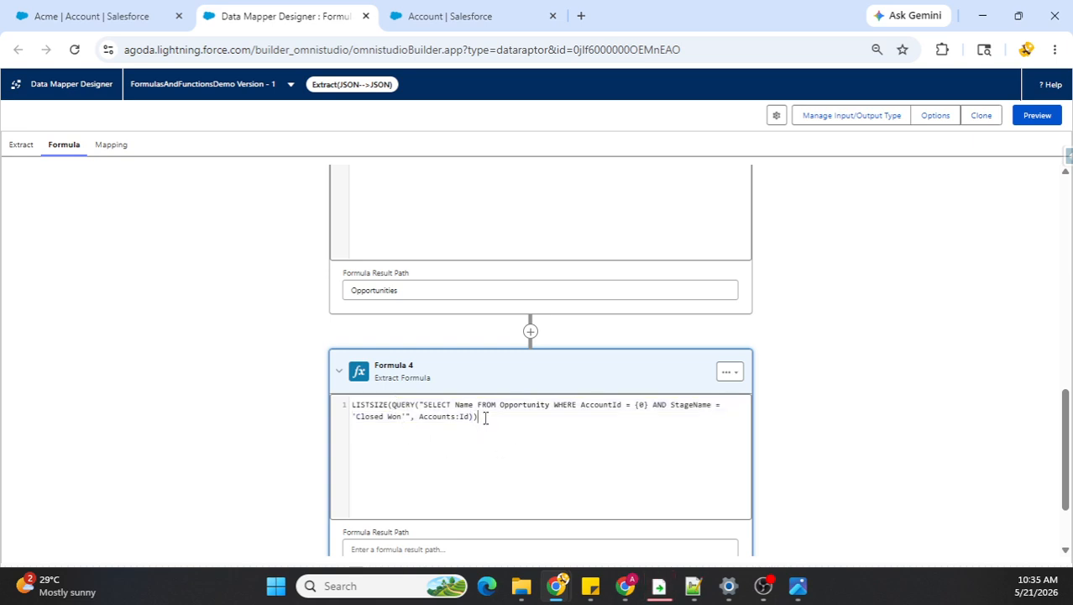
Step: Set the fourth formula's result path to TotalClosedOpportunities
drag(392, 405, 441, 416)
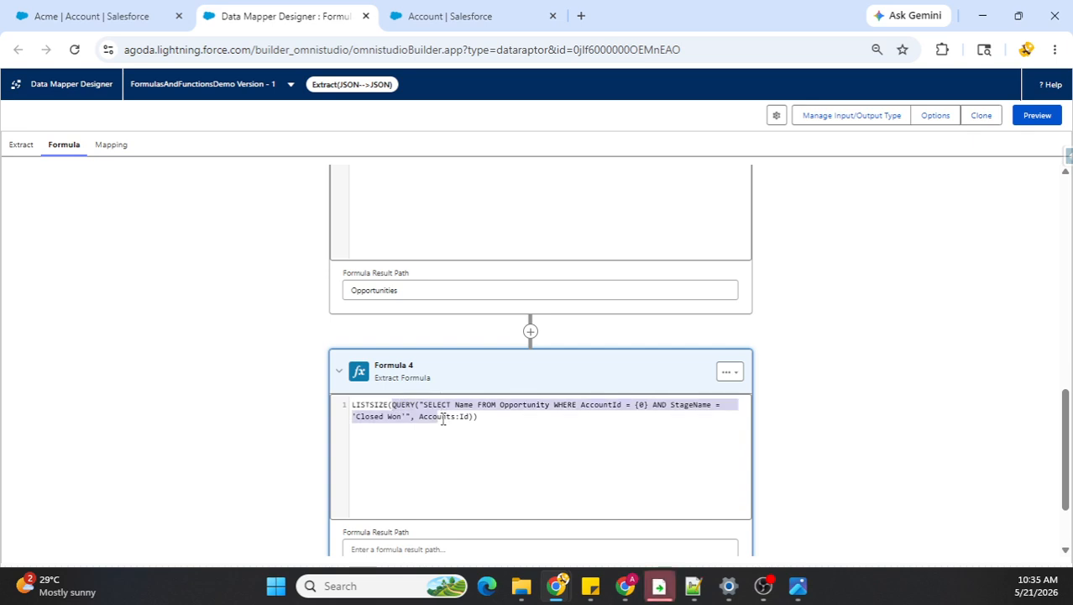
double_click(377, 404)
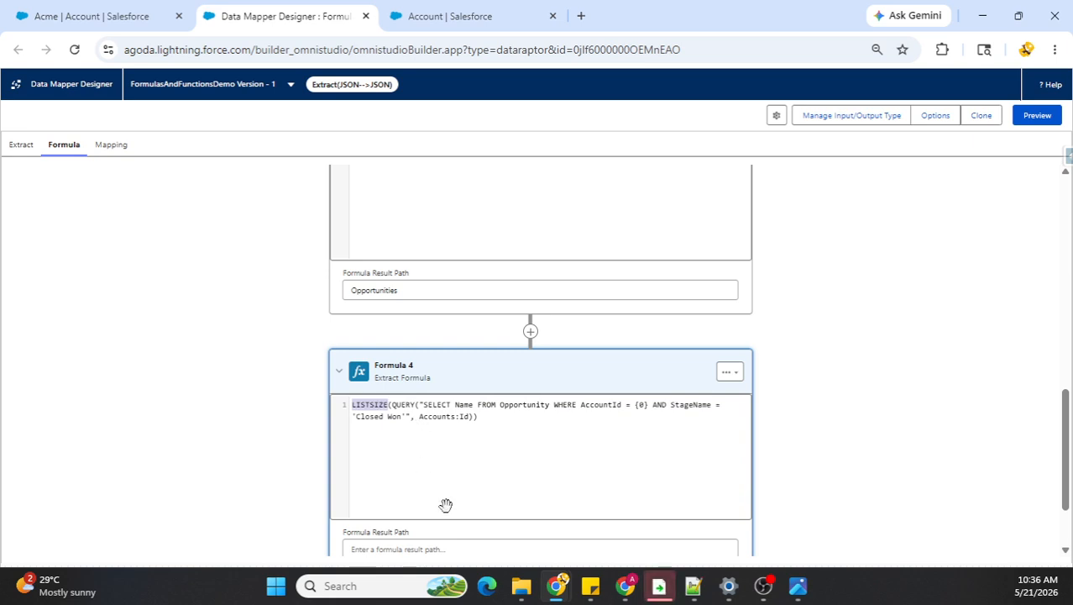
scroll(412, 485, down, 2)
click(403, 449)
text(TotalClosedOpportunities)
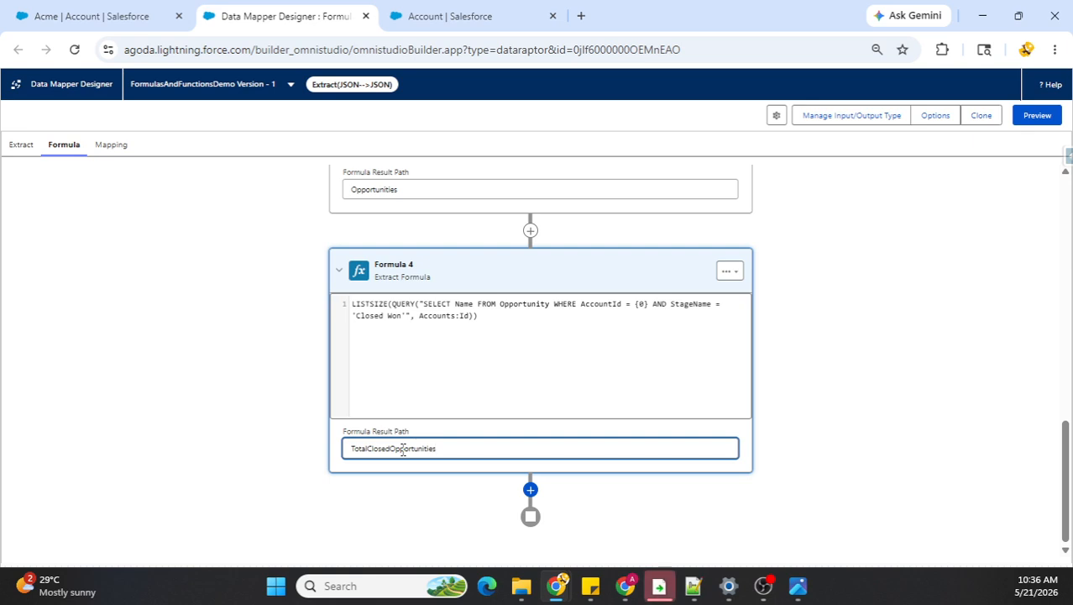
click(453, 502)
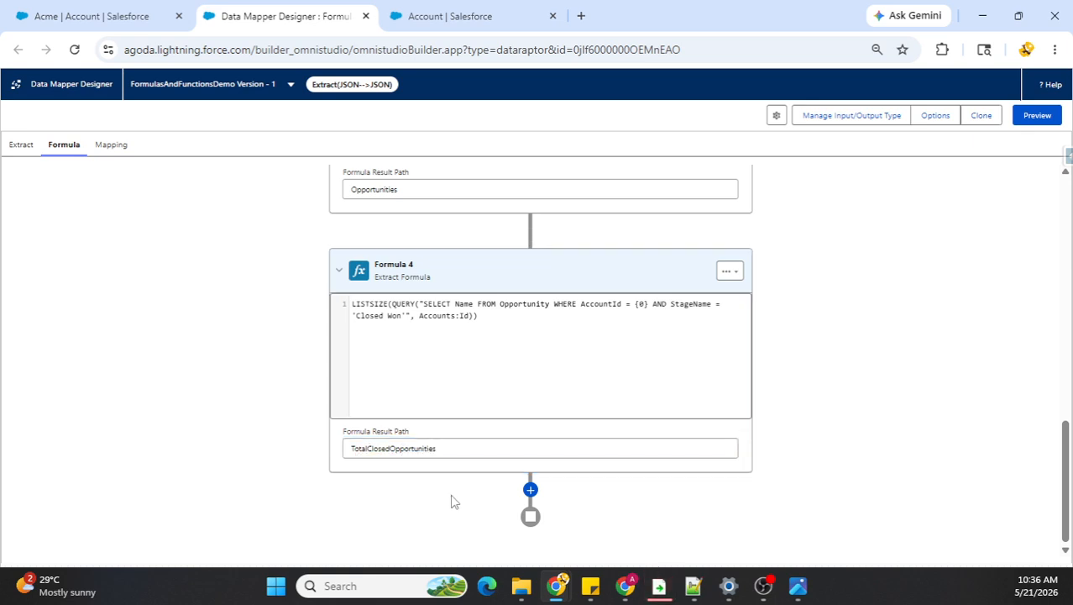
Step: Create an output mapping from the extract path Accounts:Name to the JSON output path Accounts:Name
scroll(488, 451, up, 6)
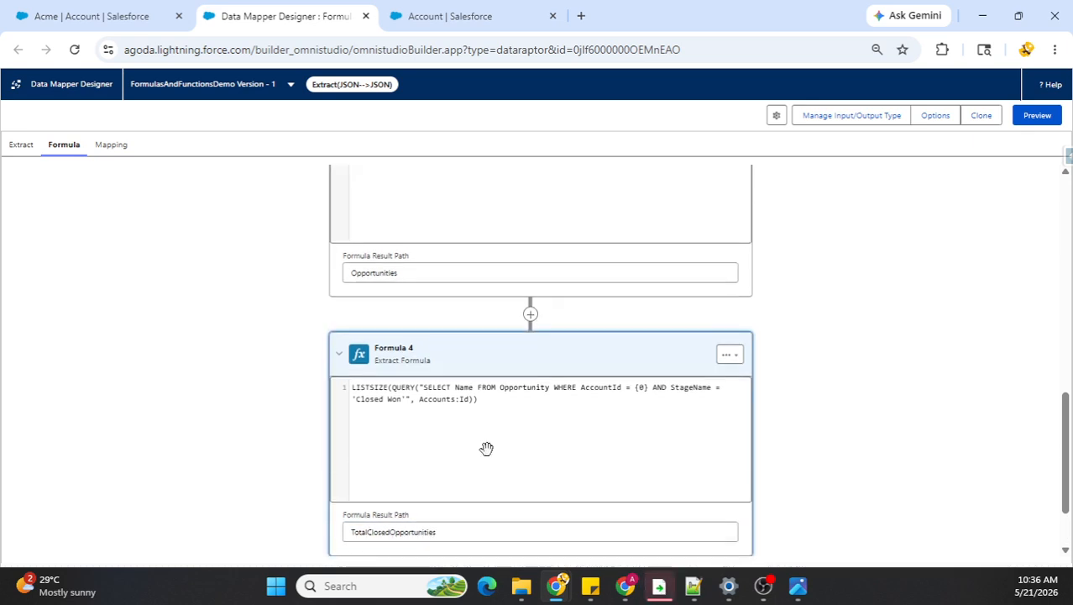
scroll(536, 414, up, 2)
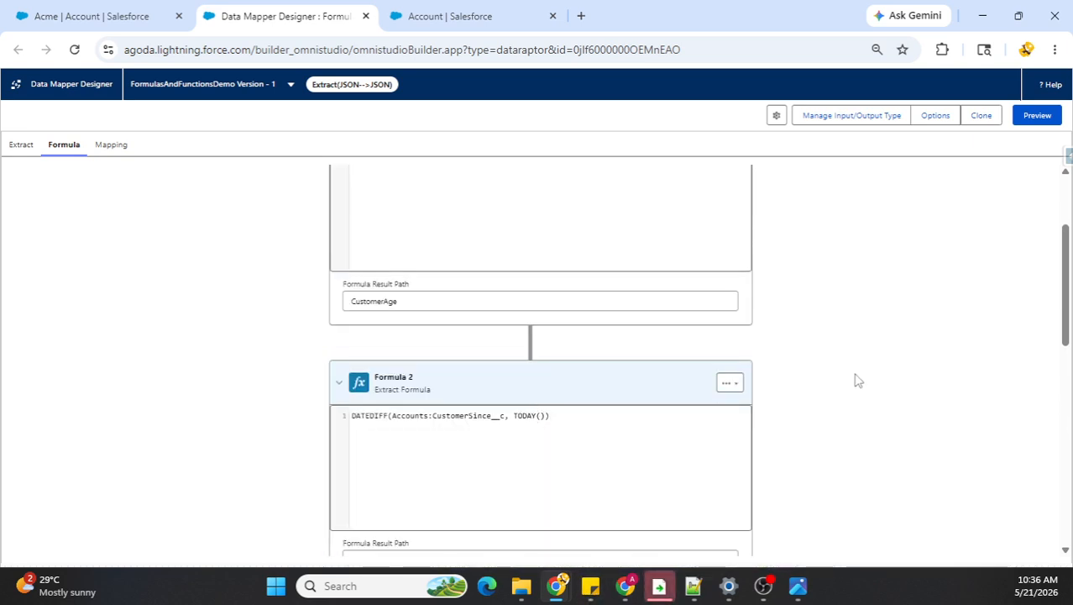
click(112, 145)
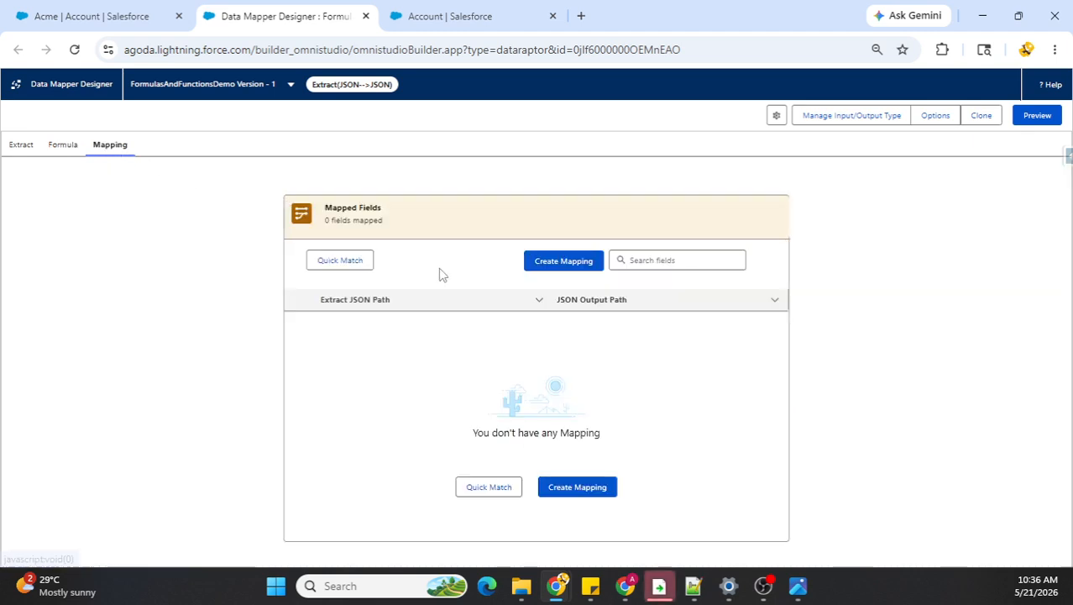
click(542, 265)
click(284, 247)
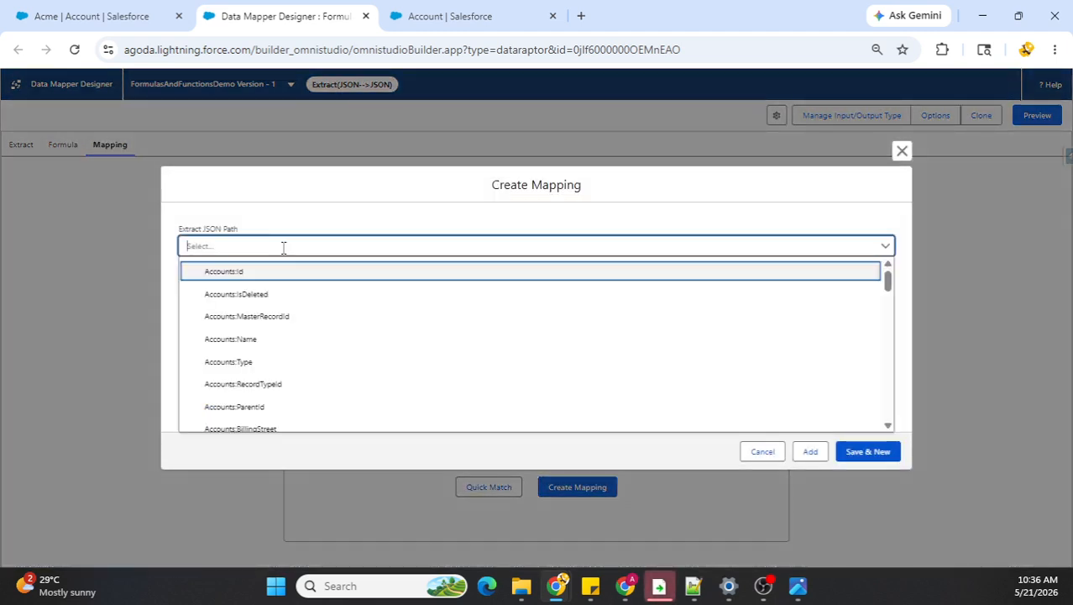
click(262, 341)
key(ctrl+a)
key(ctrl+c)
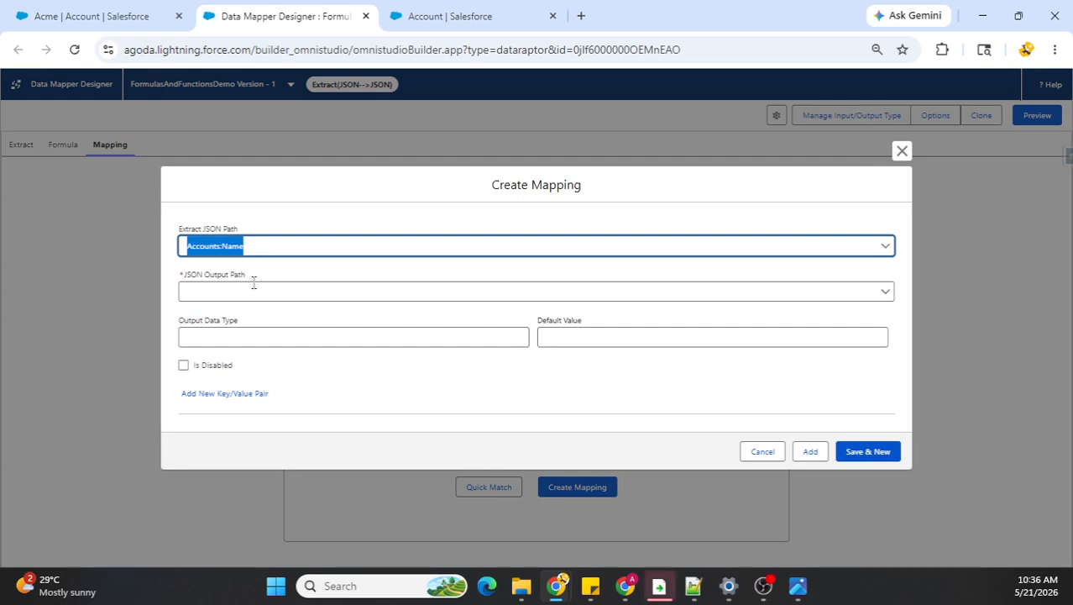
click(252, 291)
key(ctrl+v)
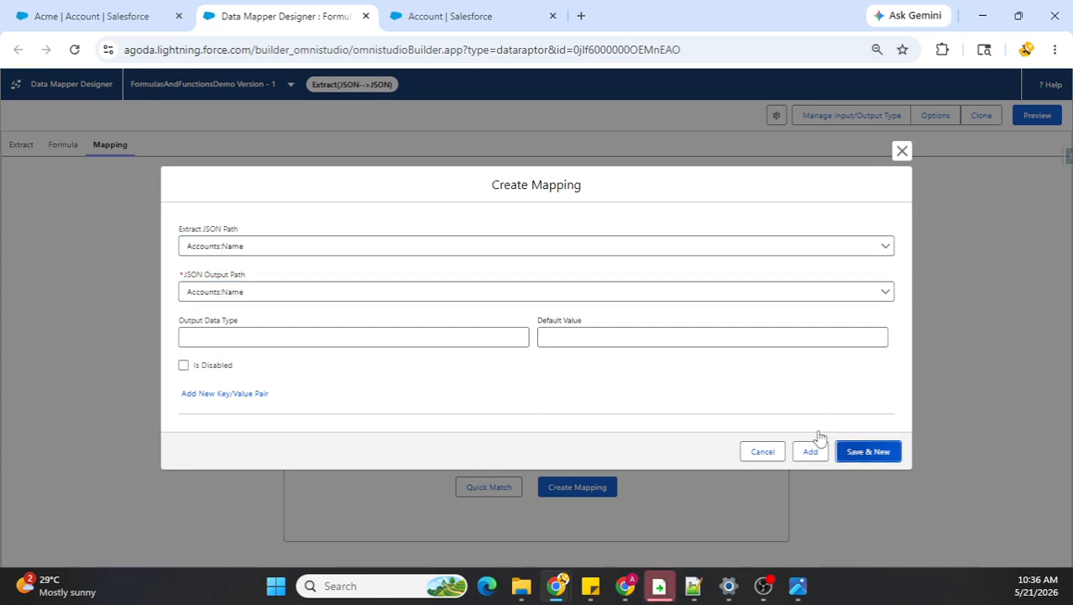
click(815, 449)
Step: Map the CustomerAge formula result to the JSON output path Accounts:CustomerAge and save the mapping
click(241, 246)
scroll(292, 340, down, 10)
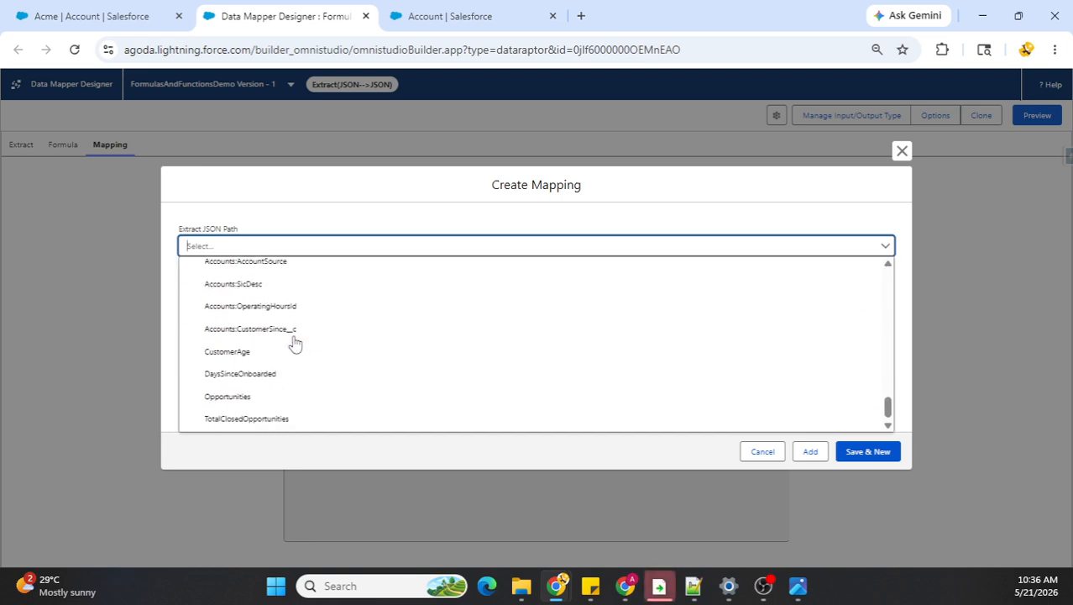
click(243, 352)
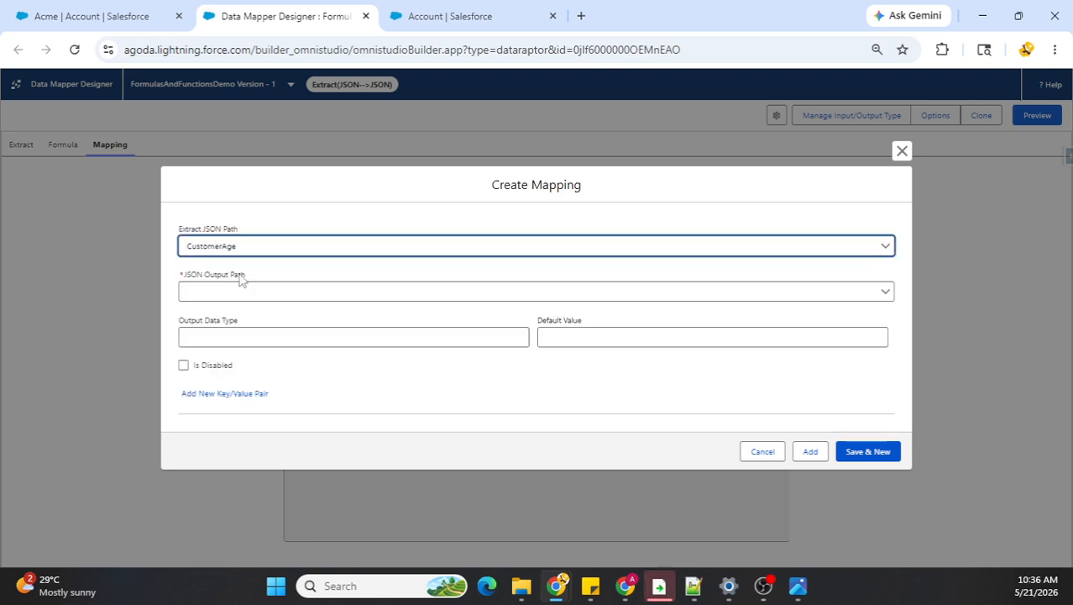
key(ctrl+a)
click(233, 290)
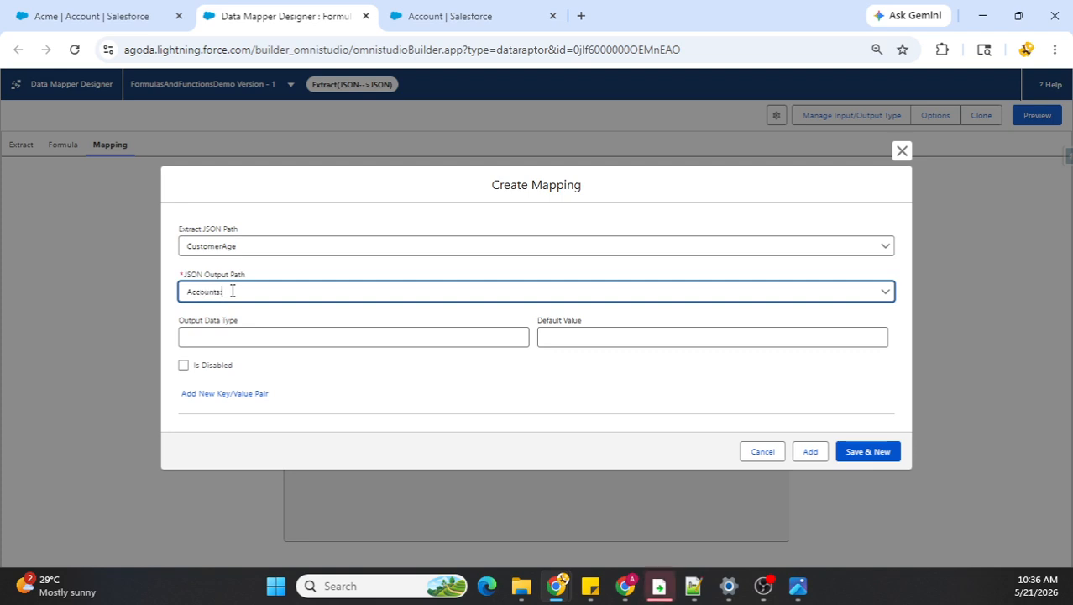
text(Accounts:)
key(ctrl+v)
click(850, 452)
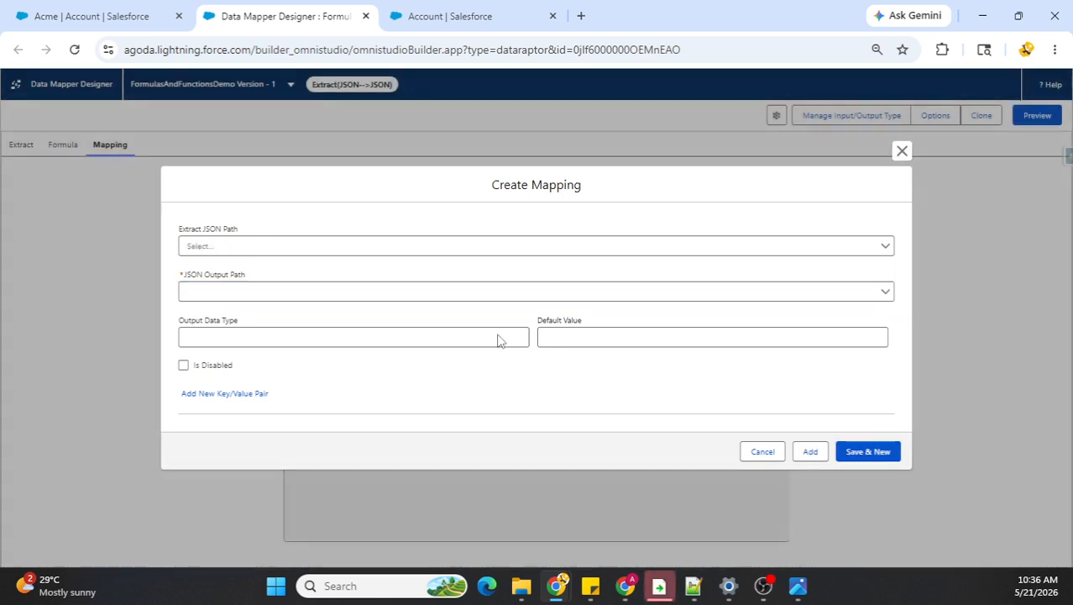
Step: Map the DaysSinceOnboarded formula result to the JSON output path Accounts:DaysSinceOnboarded and save the mapping
click(323, 246)
scroll(329, 324, down, 10)
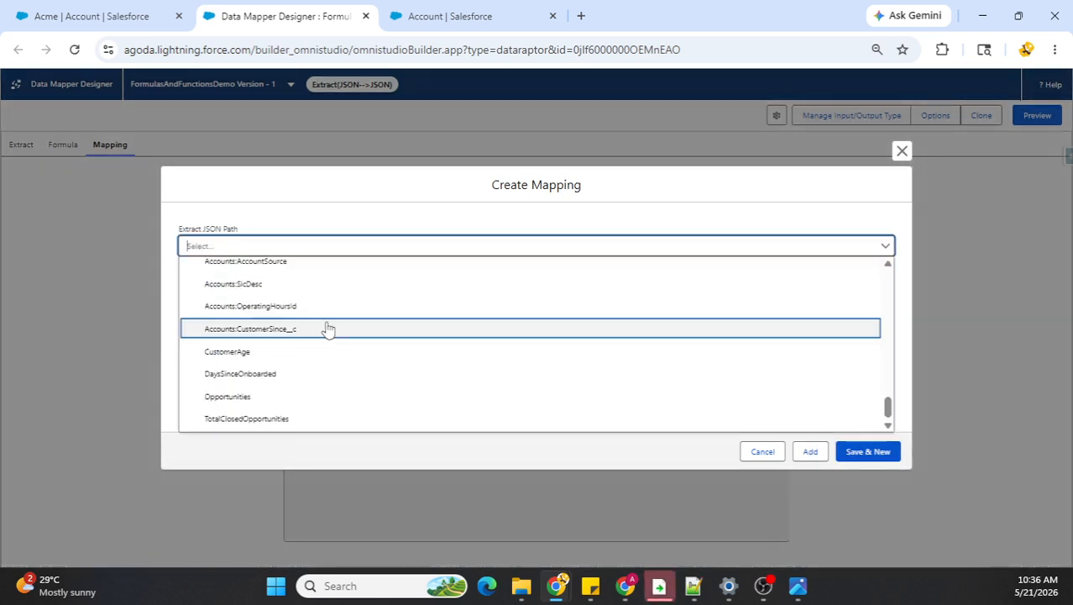
click(269, 374)
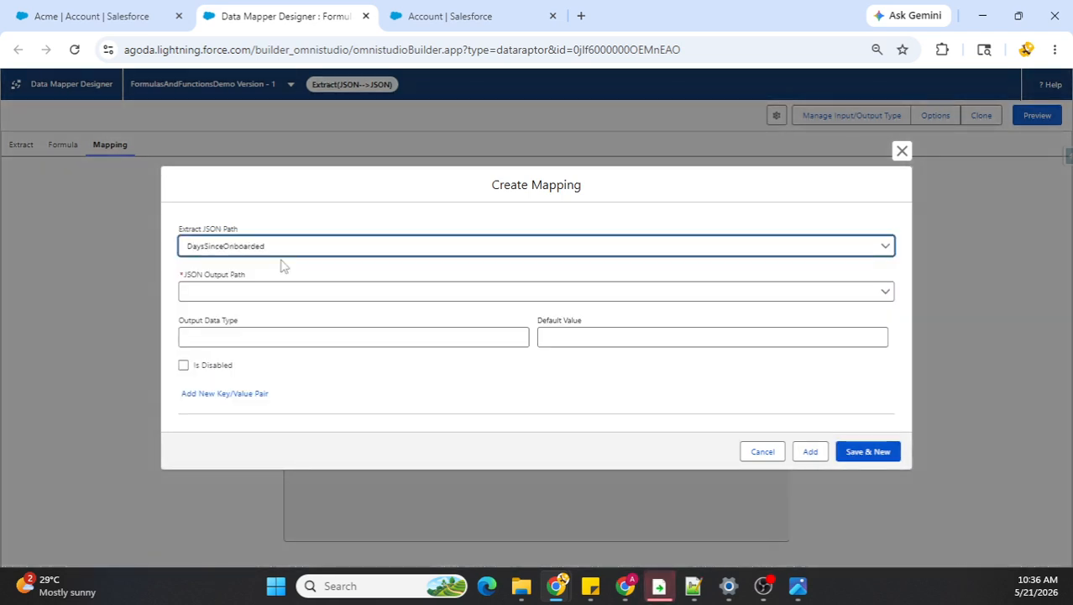
click(267, 292)
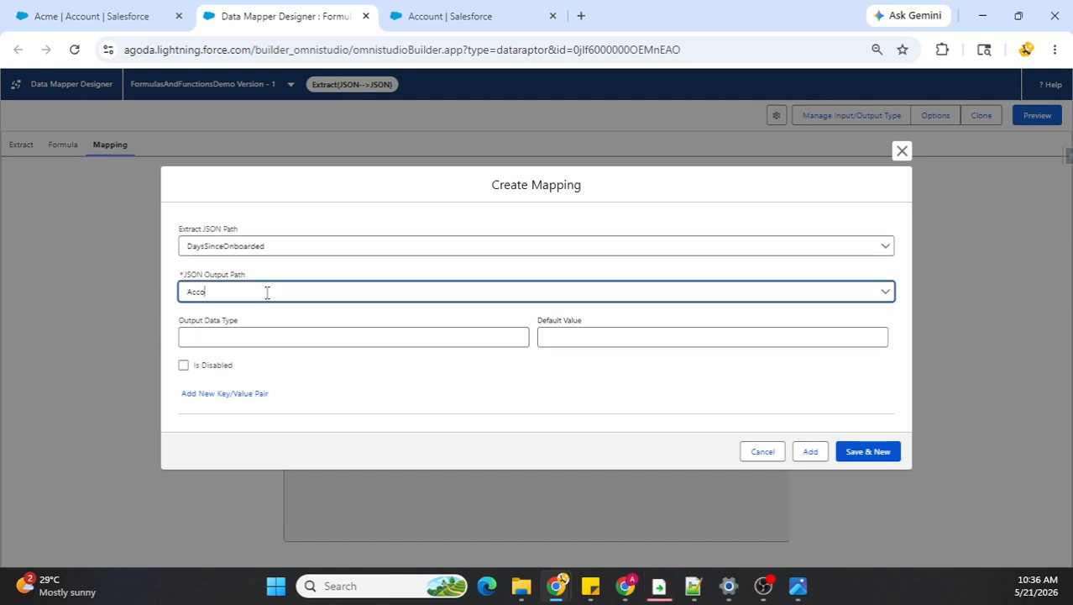
text(Accounts:)
key(ctrl+v)
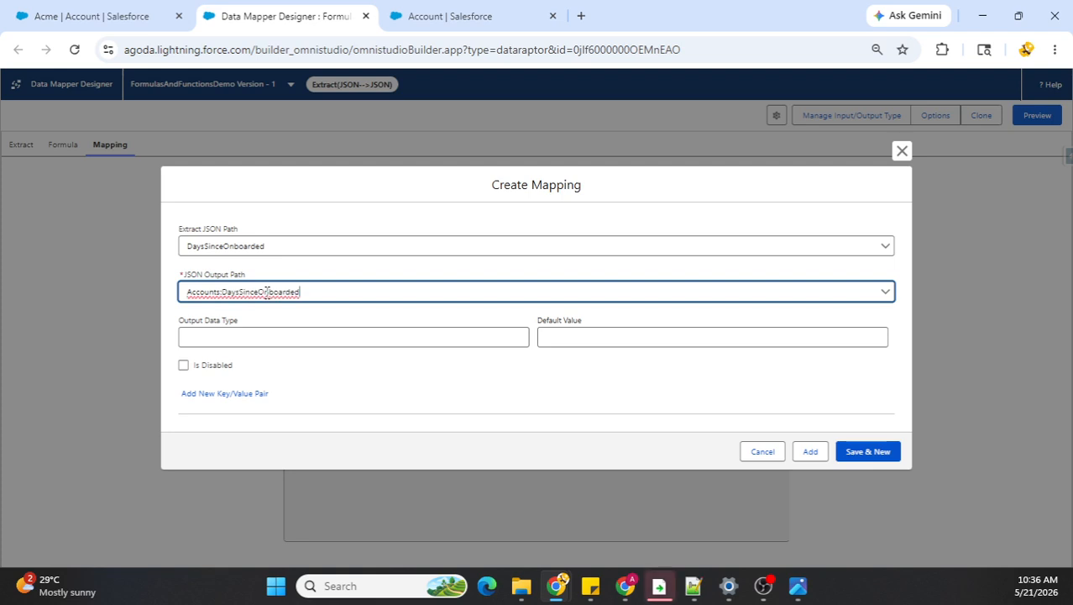
click(870, 452)
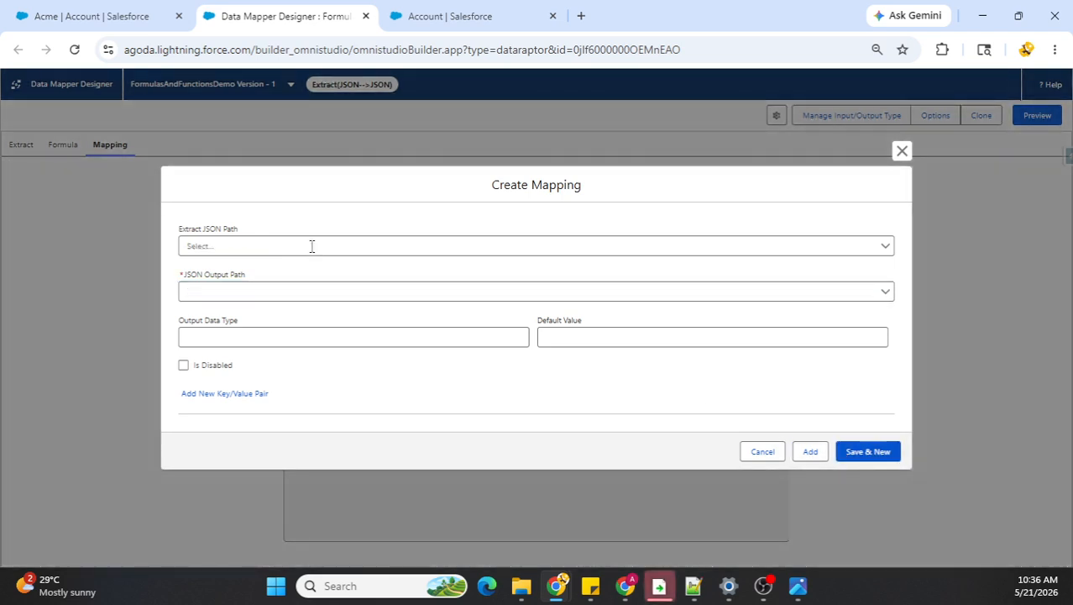
Step: Map the TotalClosedOpportunities formula result to the JSON output path Accounts:TotalClosedOpportunities and save the mapping
click(312, 245)
drag(889, 285, 887, 413)
click(431, 417)
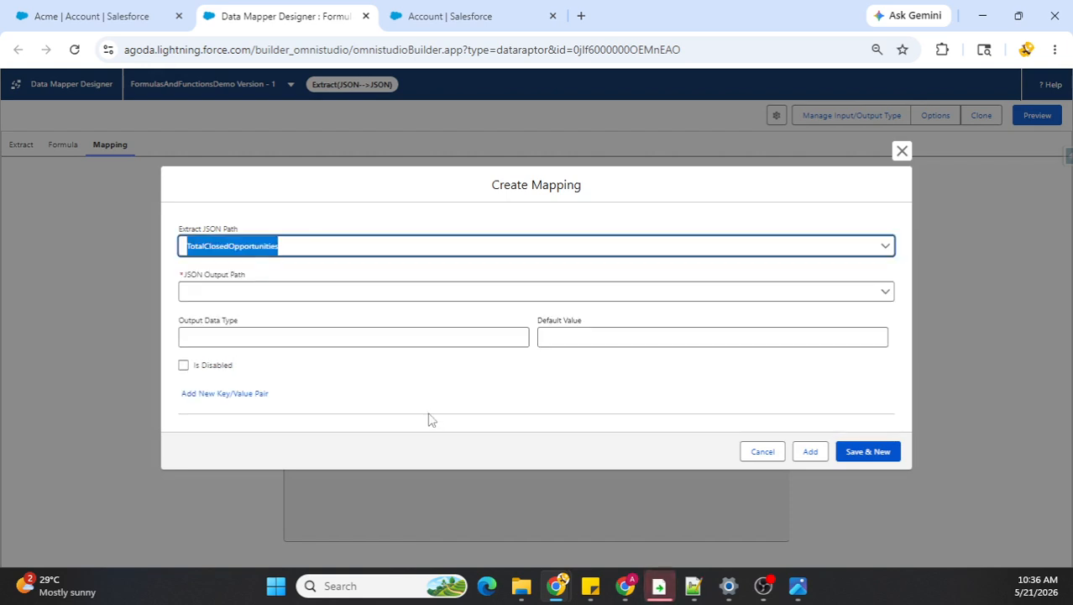
click(322, 289)
text(Acco)
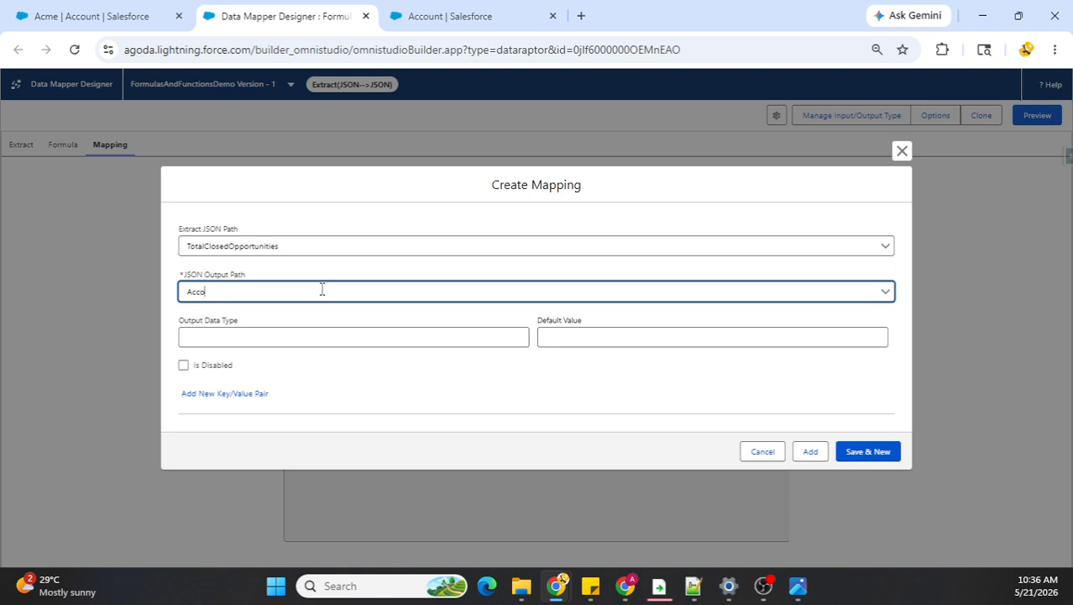
text(unts:)
key(ctrl+v)
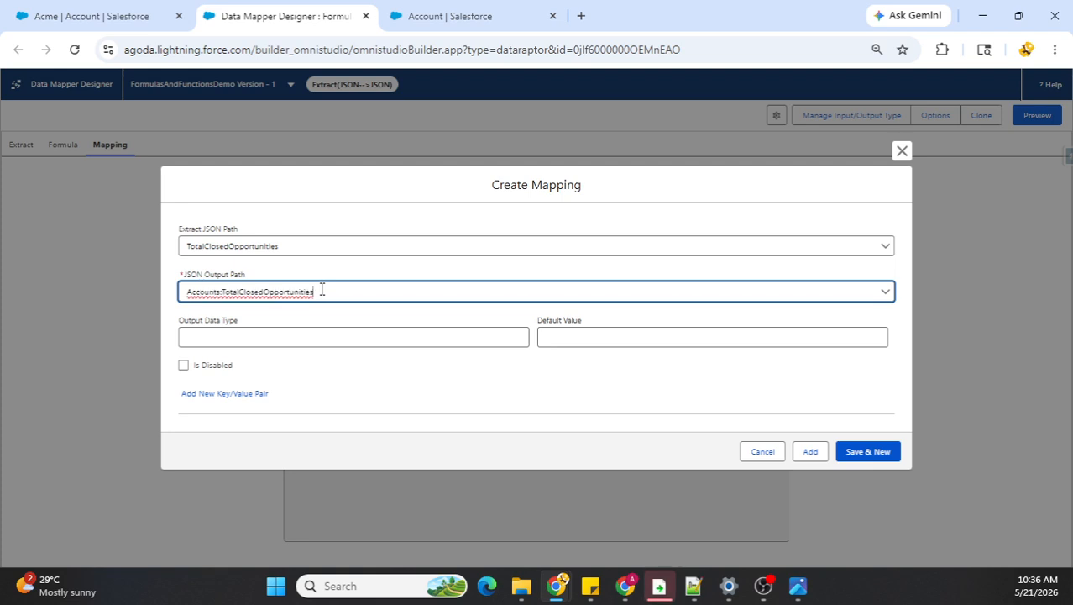
click(878, 451)
Step: Add a final mapping from the Opportunities formula result to the JSON output path Accounts:Opportunities and close the mapping dialog
click(343, 242)
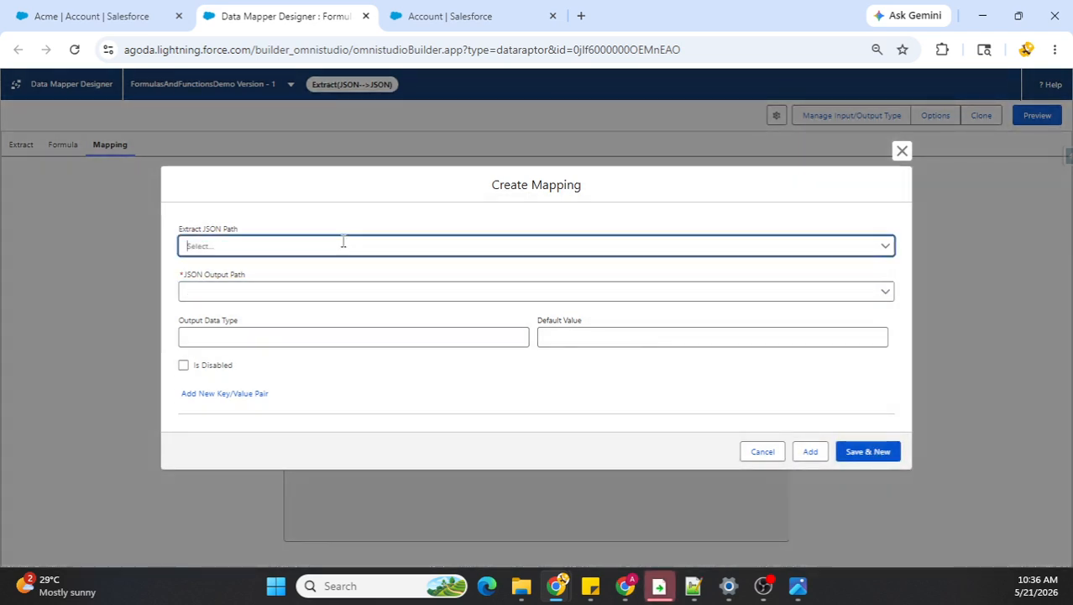
drag(887, 286, 888, 410)
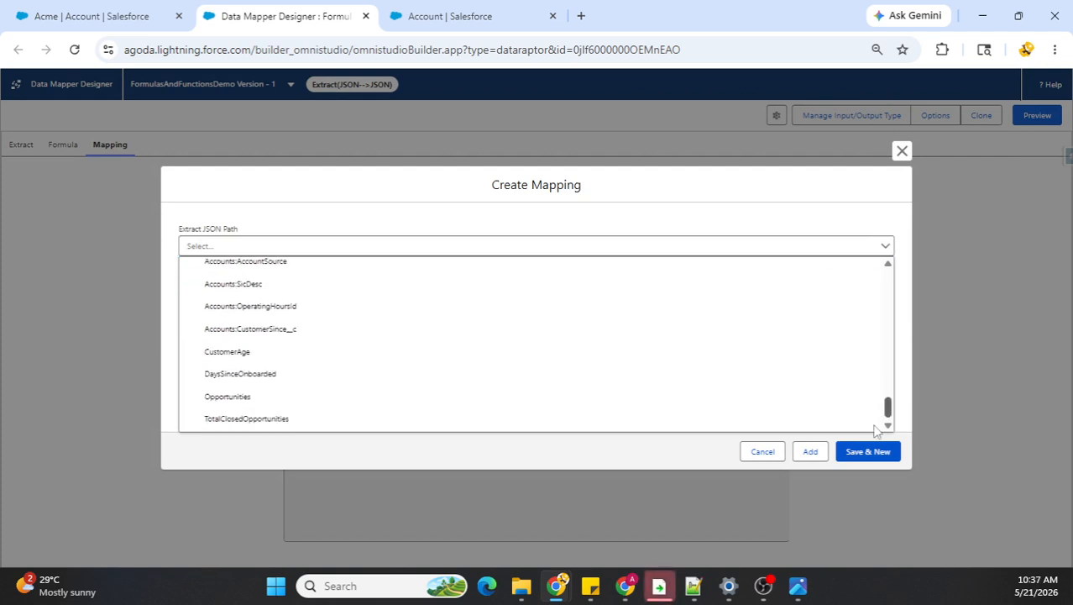
click(445, 397)
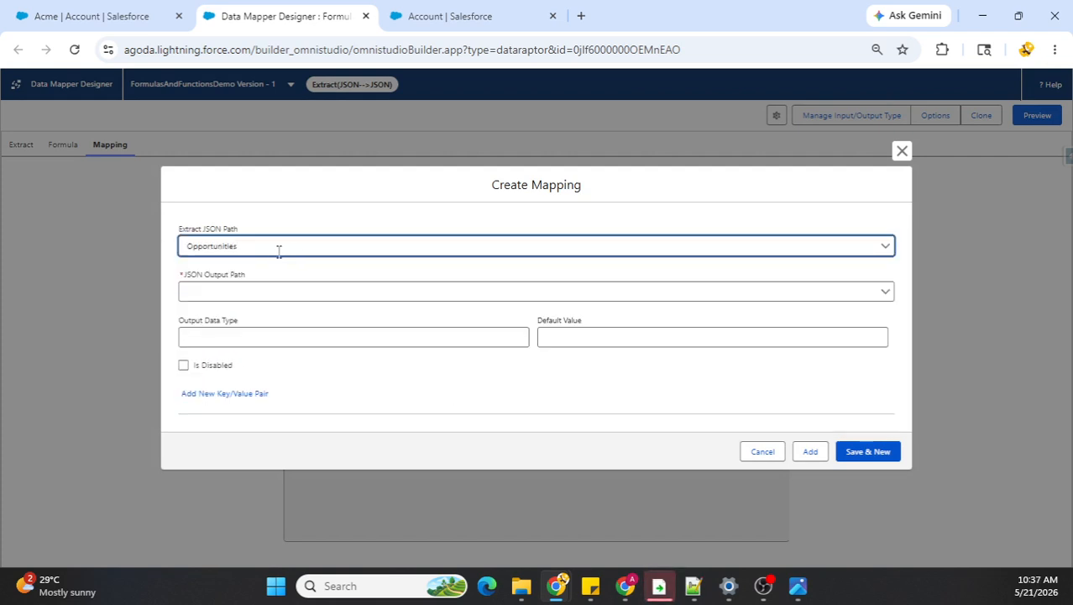
click(223, 245)
double_click(225, 248)
click(283, 213)
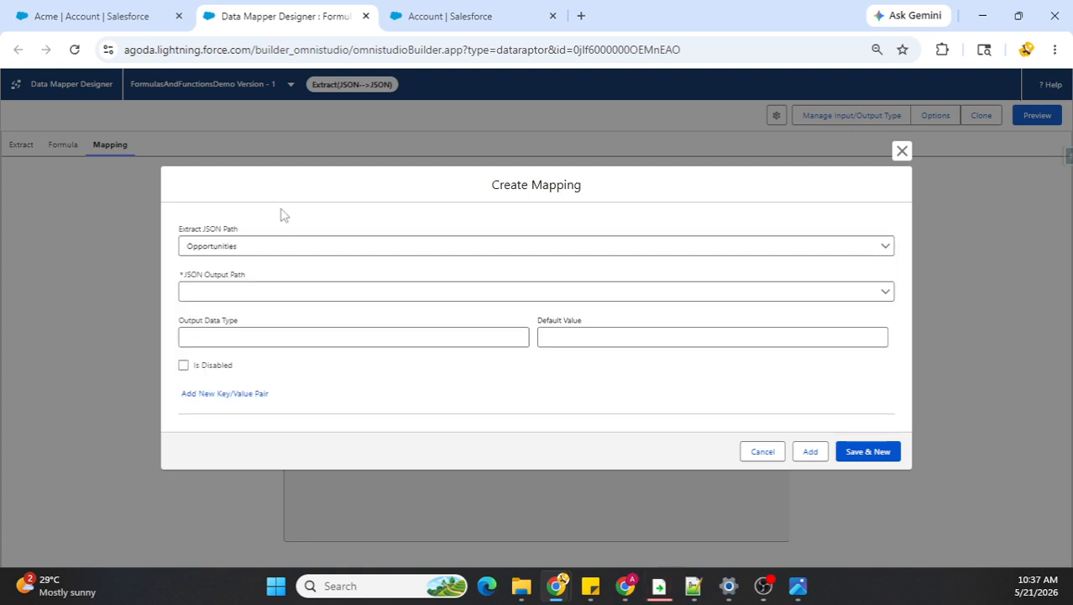
click(241, 288)
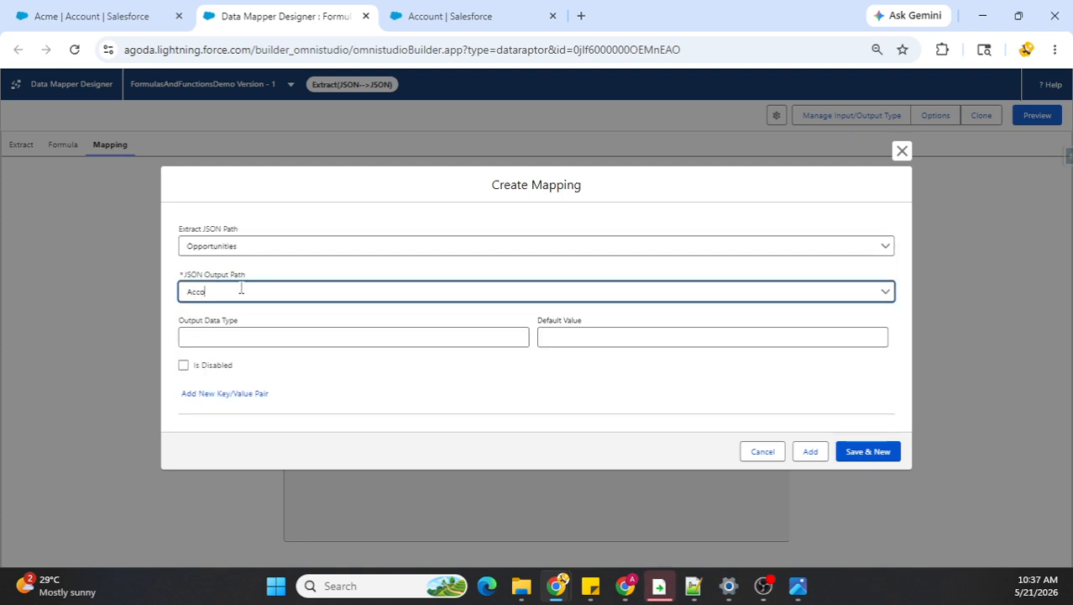
text(Accounts:)
key(ctrl+v)
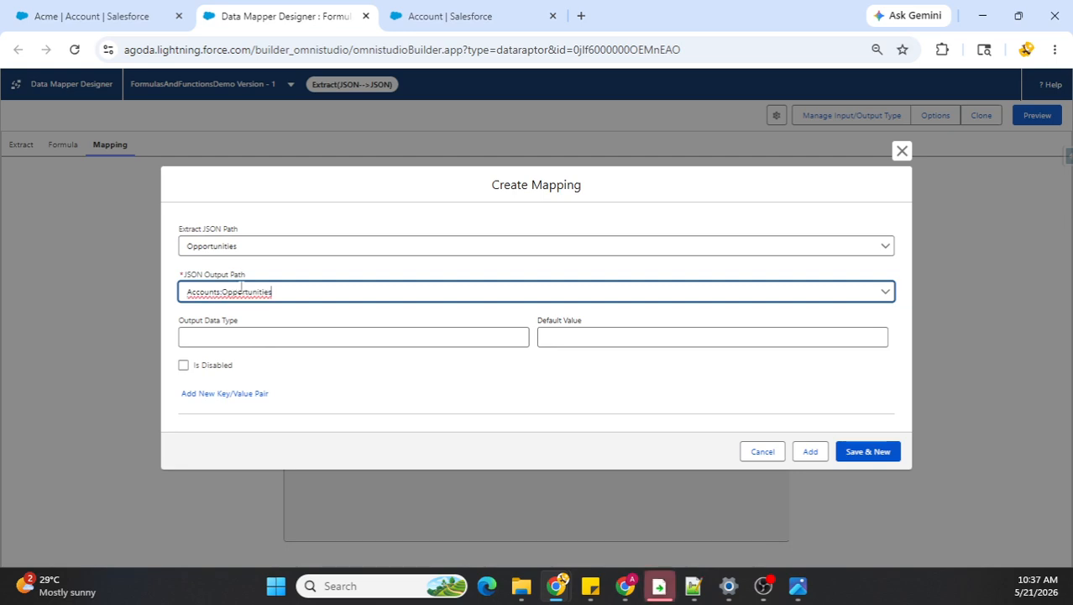
click(382, 373)
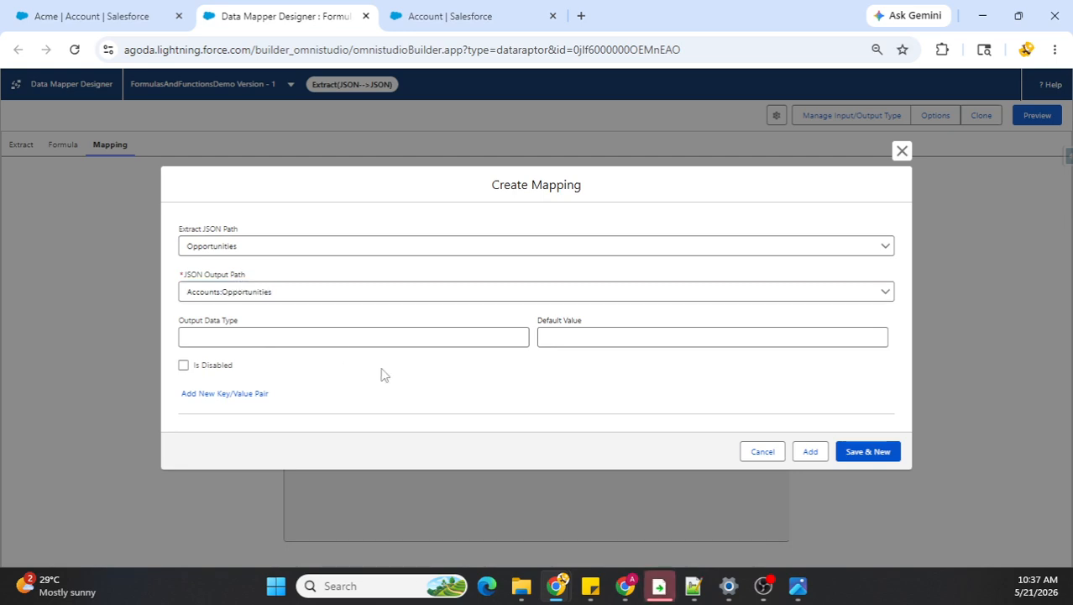
click(813, 454)
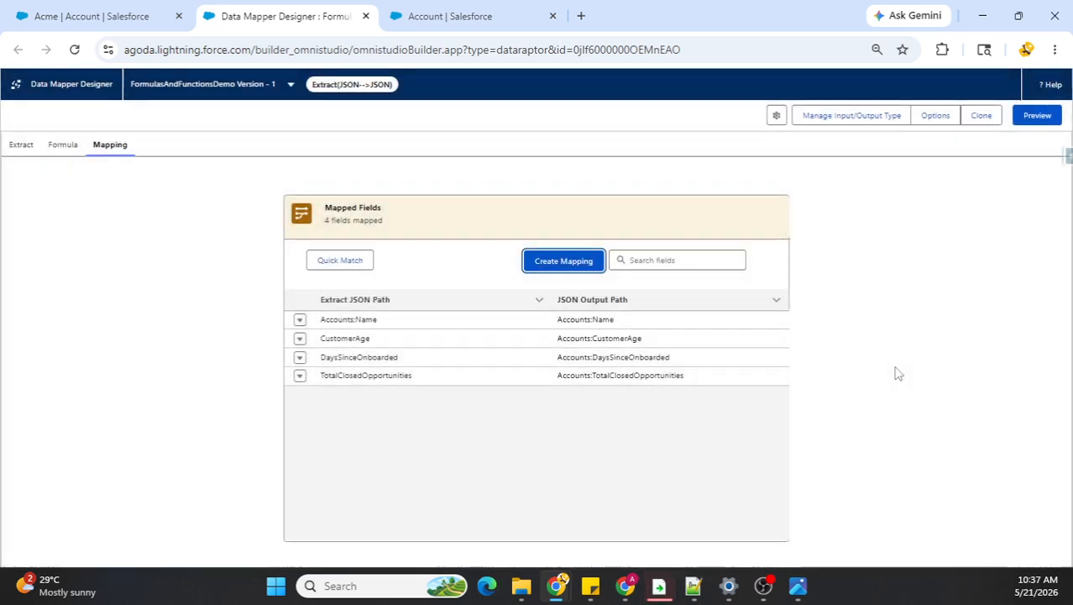
Step: Execute the data mapper in preview and examine the Name, CustomerAge and TotalClosedOpportunities values in the response
click(1033, 120)
click(216, 555)
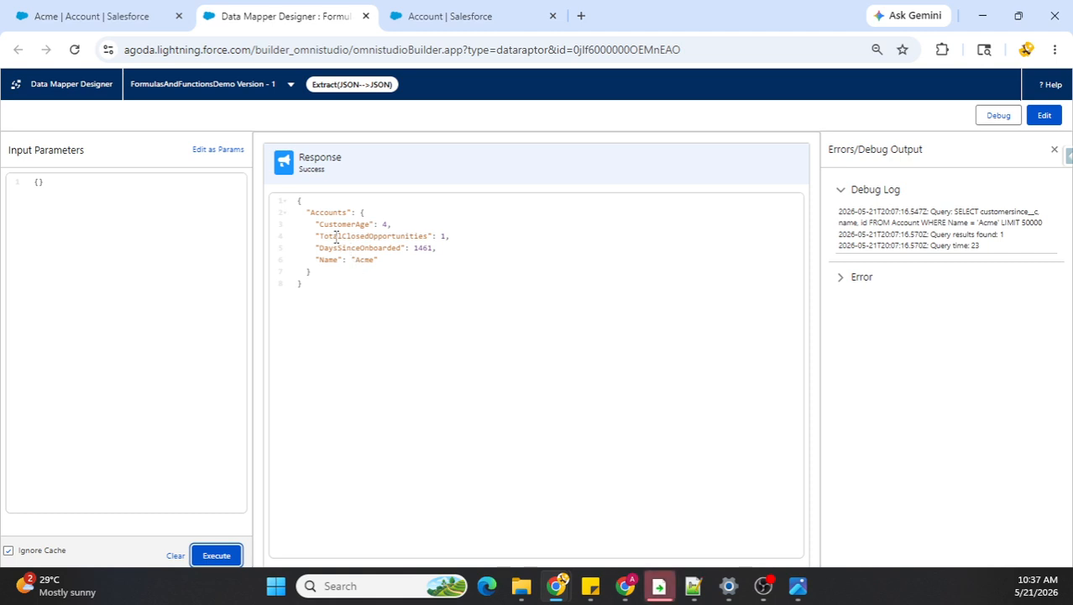
drag(316, 262, 376, 263)
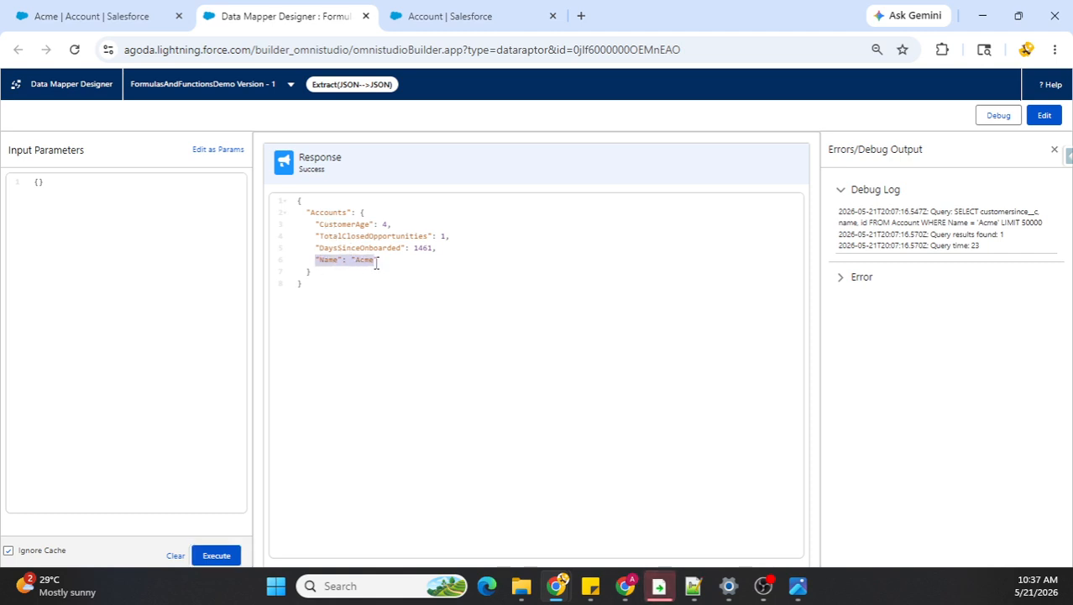
click(340, 226)
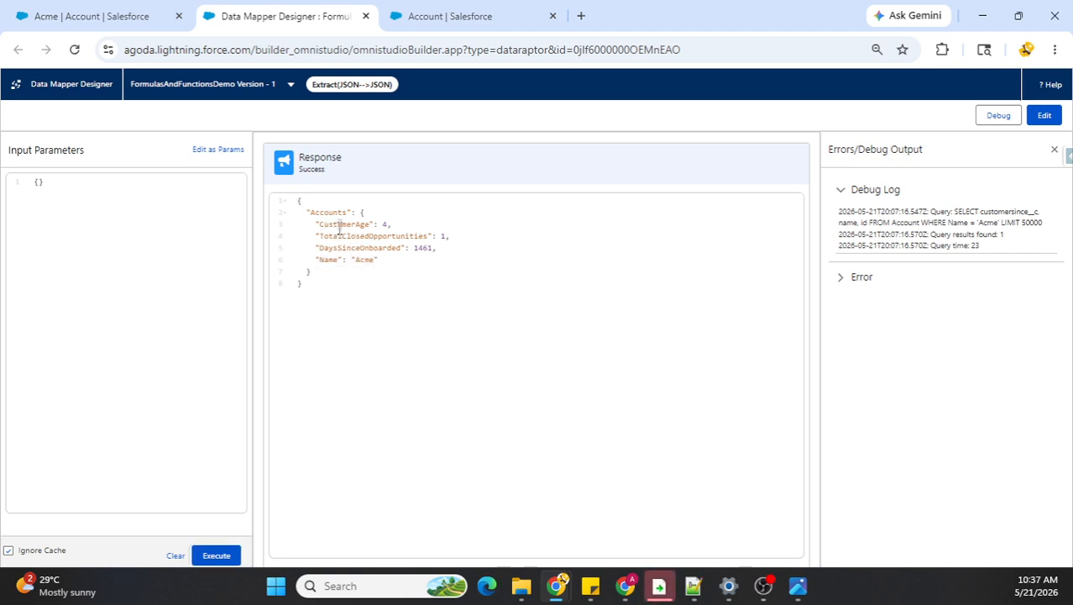
double_click(386, 225)
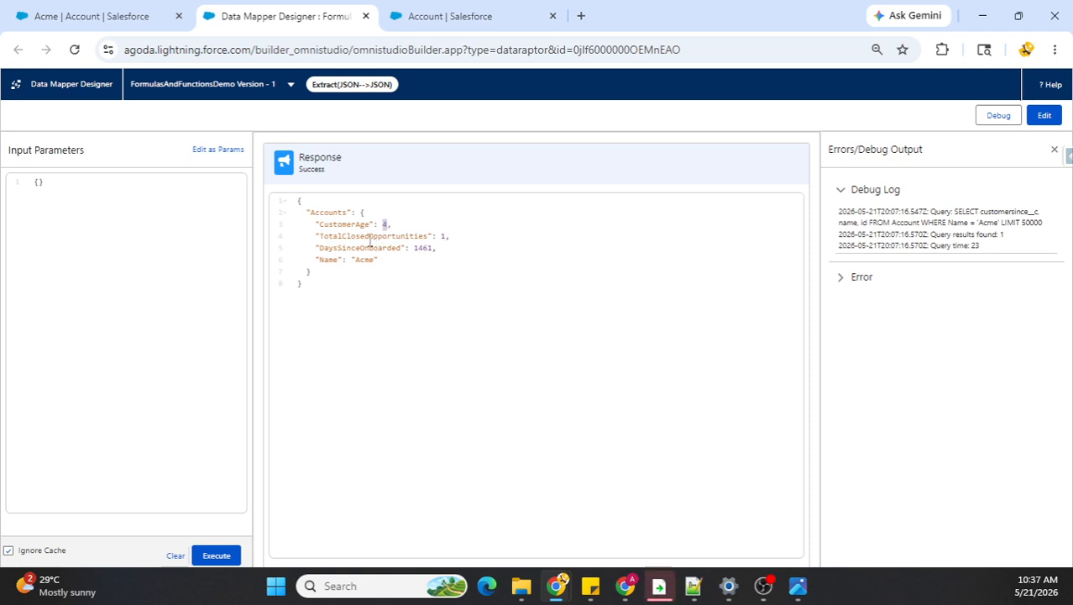
double_click(444, 237)
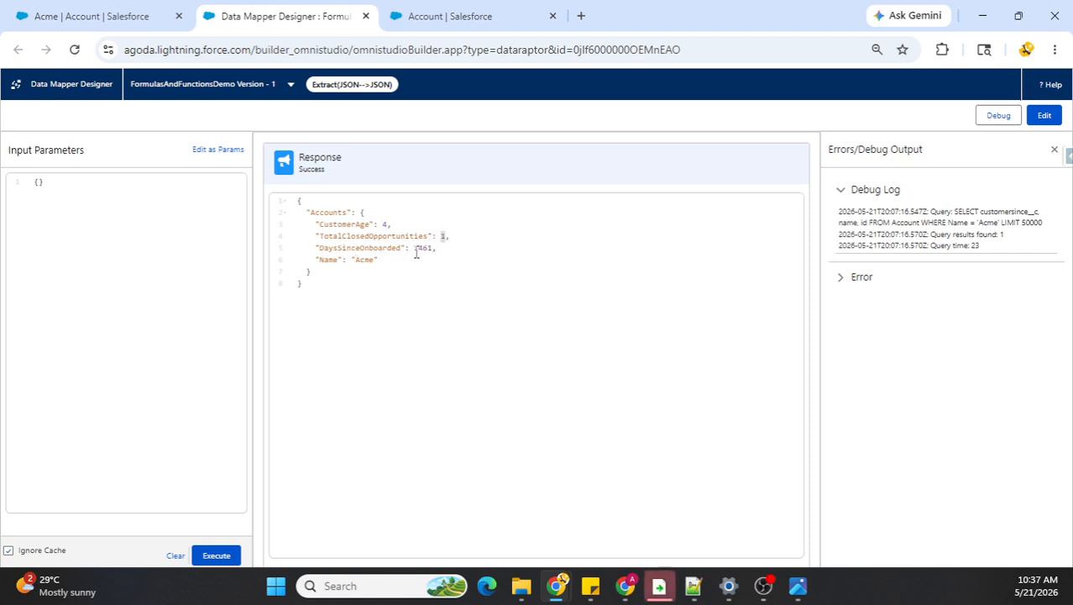
Step: Examine the DaysSinceOnboarded and TotalClosedOpportunities values in the preview response
double_click(419, 250)
double_click(351, 236)
double_click(444, 237)
Step: Return to editing the formulas and enclose the {0} placeholder in Formula 3's Opportunity QUERY in single quotes
click(1041, 117)
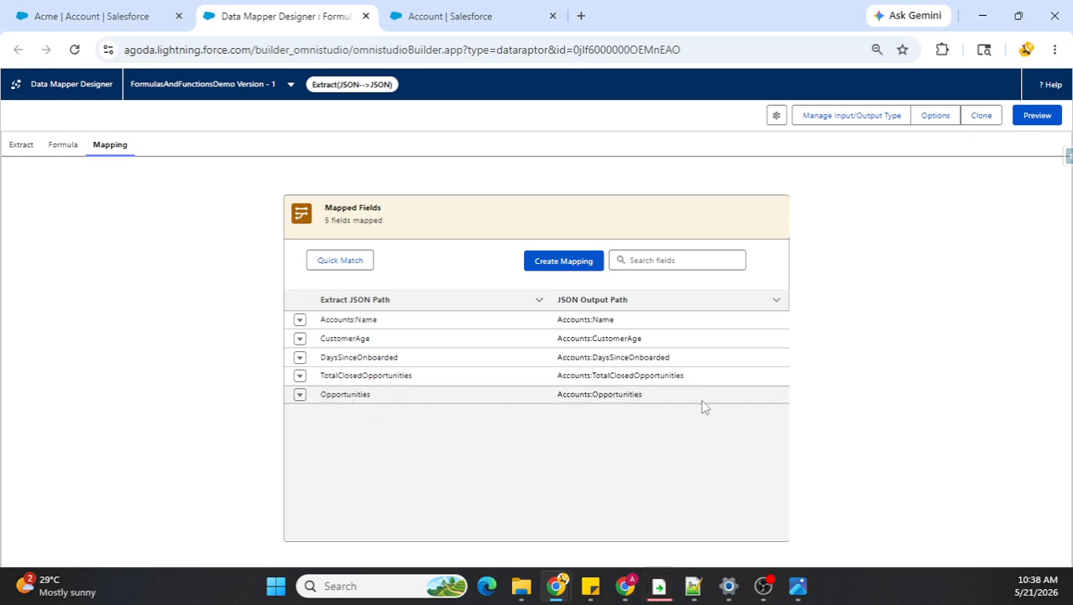
click(64, 147)
scroll(259, 320, down, 8)
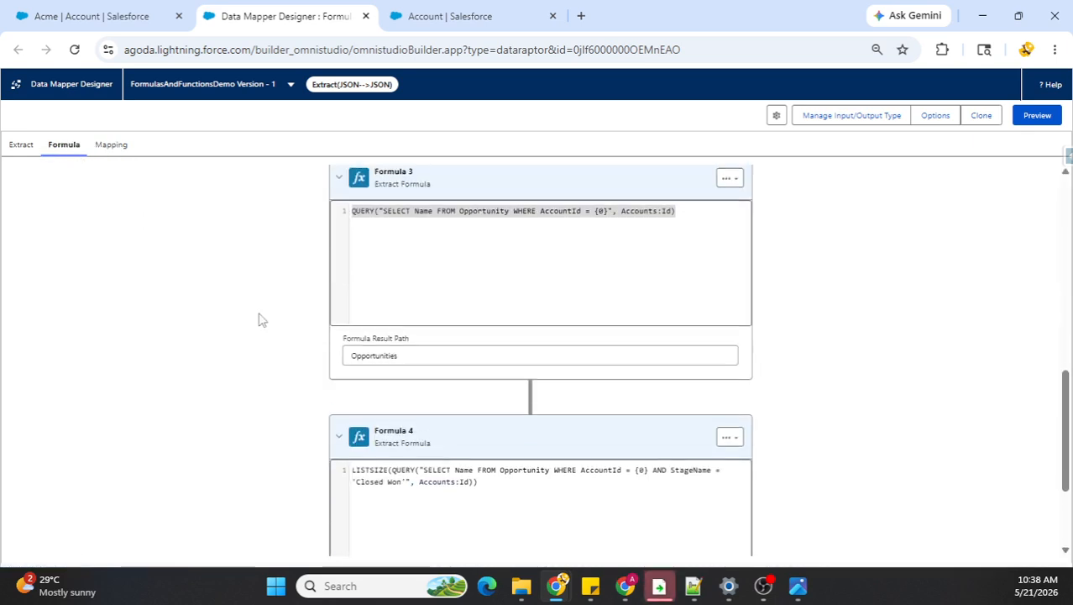
scroll(259, 319, up, 3)
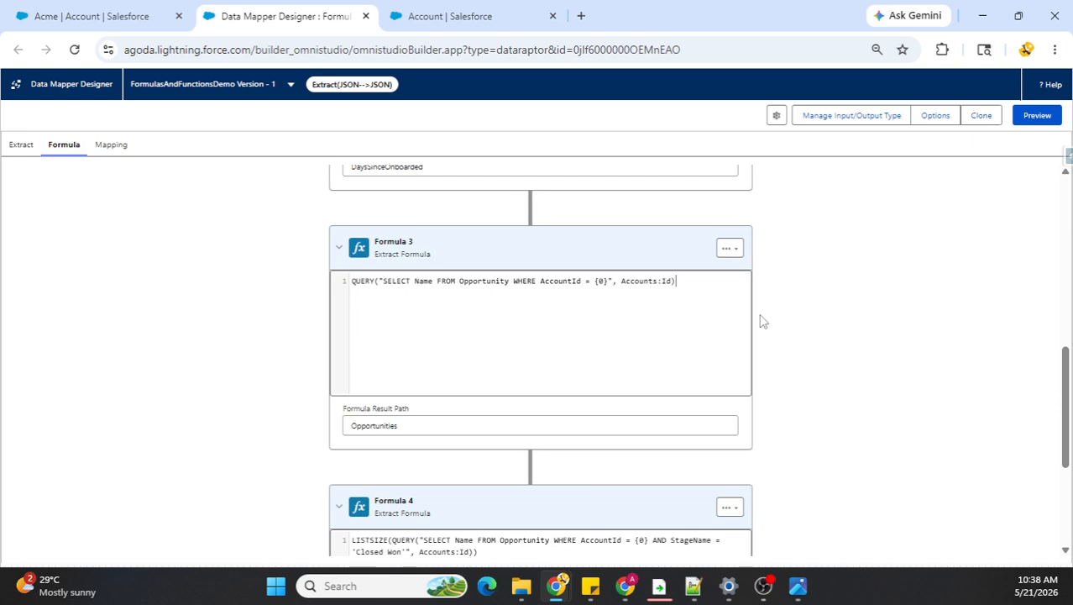
click(619, 292)
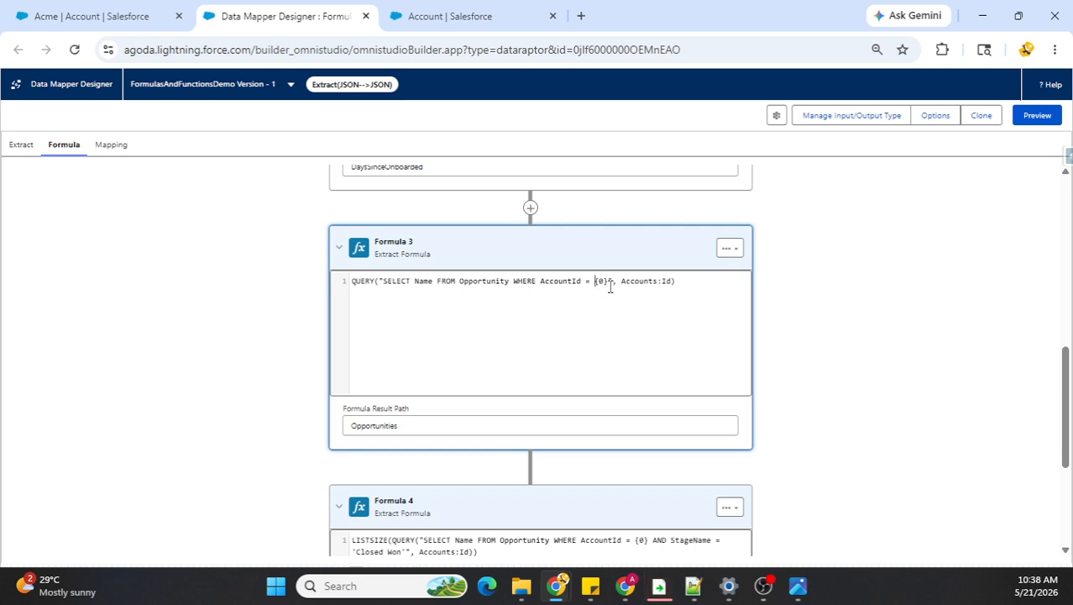
text(')
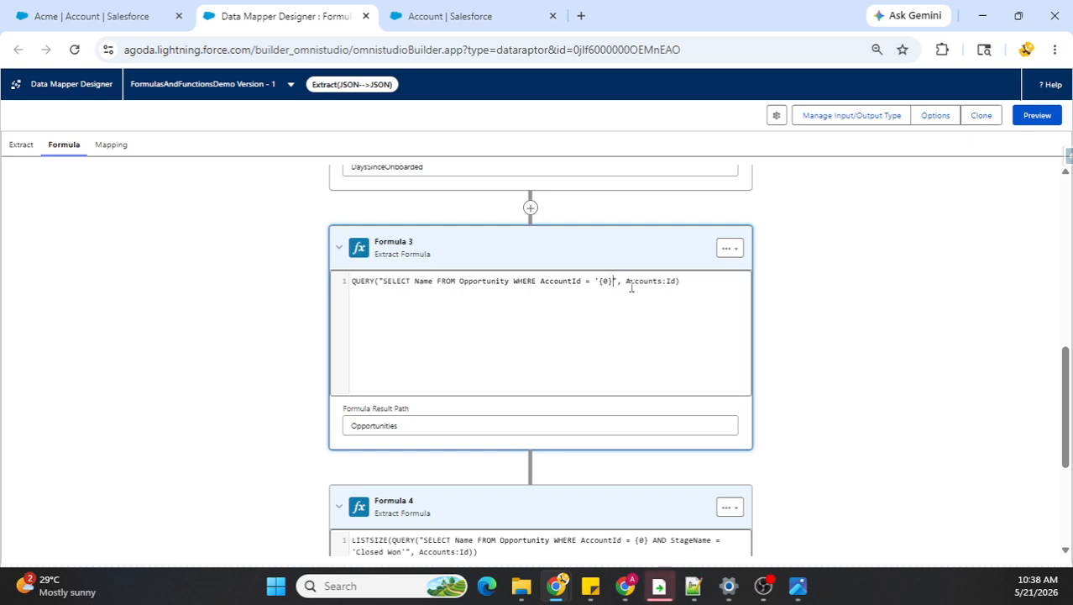
text(')
Step: Enclose the {0} placeholder in Formula 4's LISTSIZE query for Closed Won opportunities in single quotes
scroll(797, 374, down, 1)
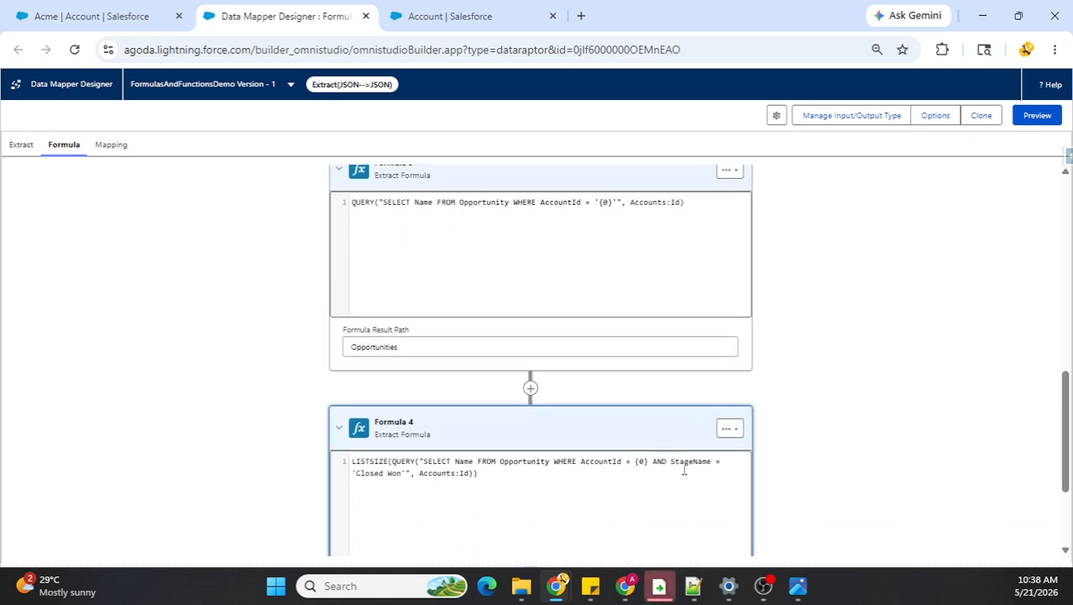
text(')
click(652, 461)
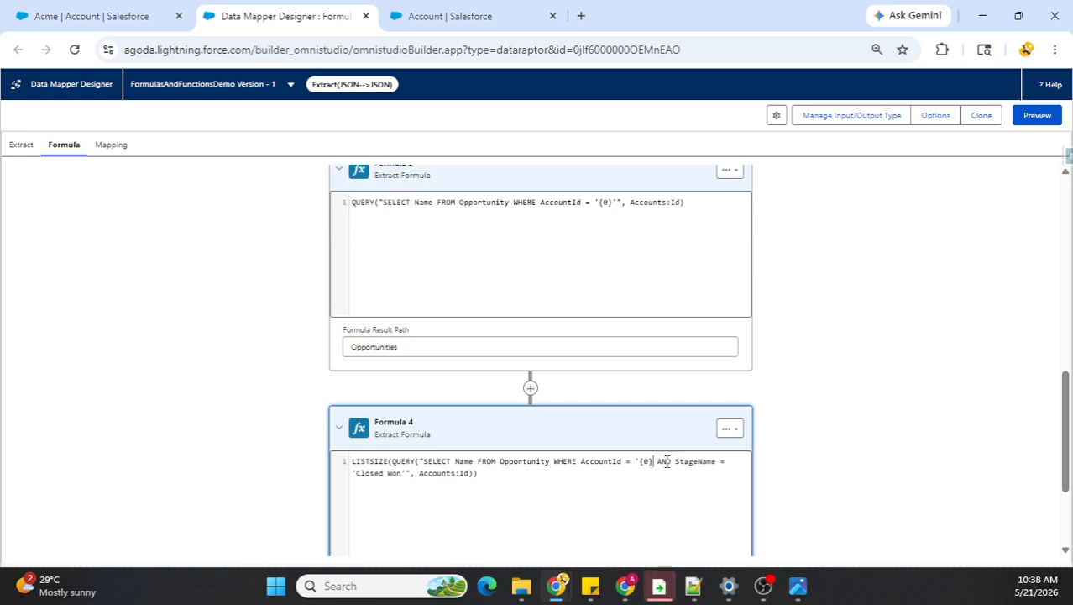
text(')
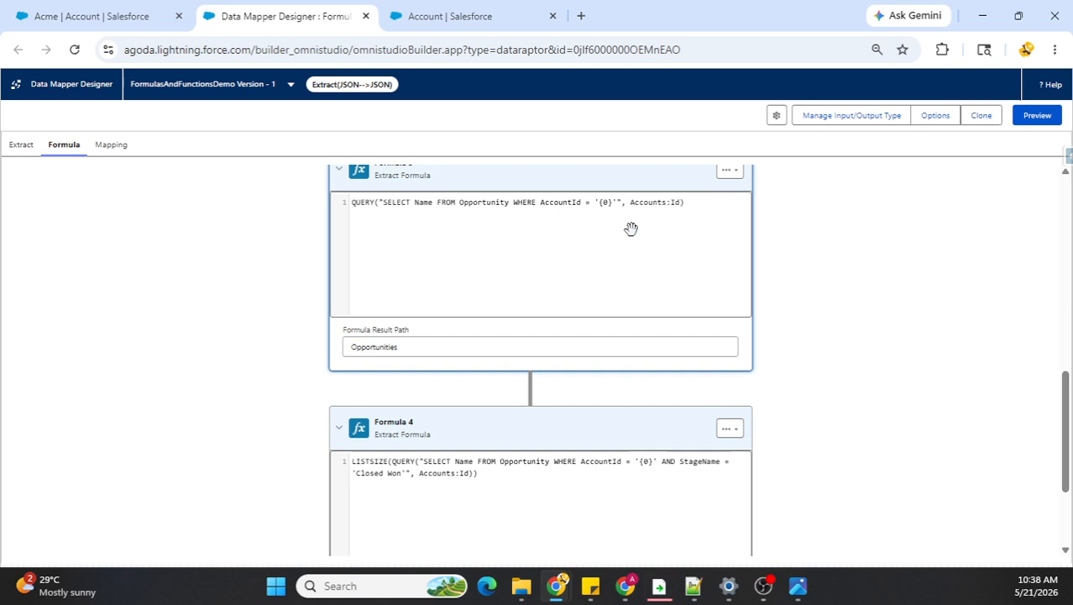
Step: Execute the data mapper in preview and examine the Opportunities list, TotalClosedOpportunities and CustomerAge in the response
click(1039, 118)
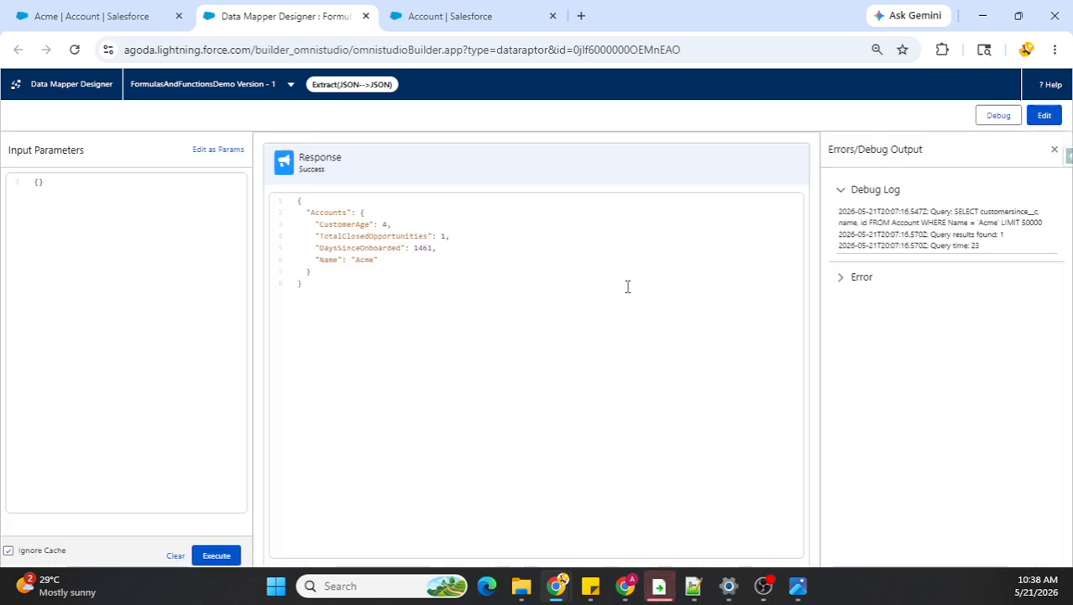
click(236, 557)
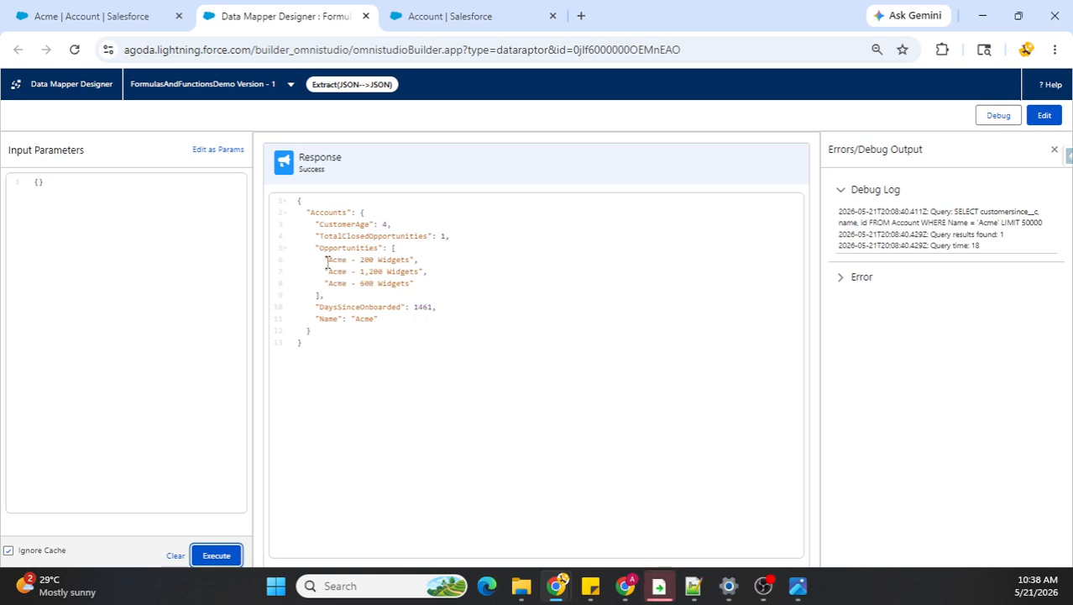
drag(327, 261, 420, 284)
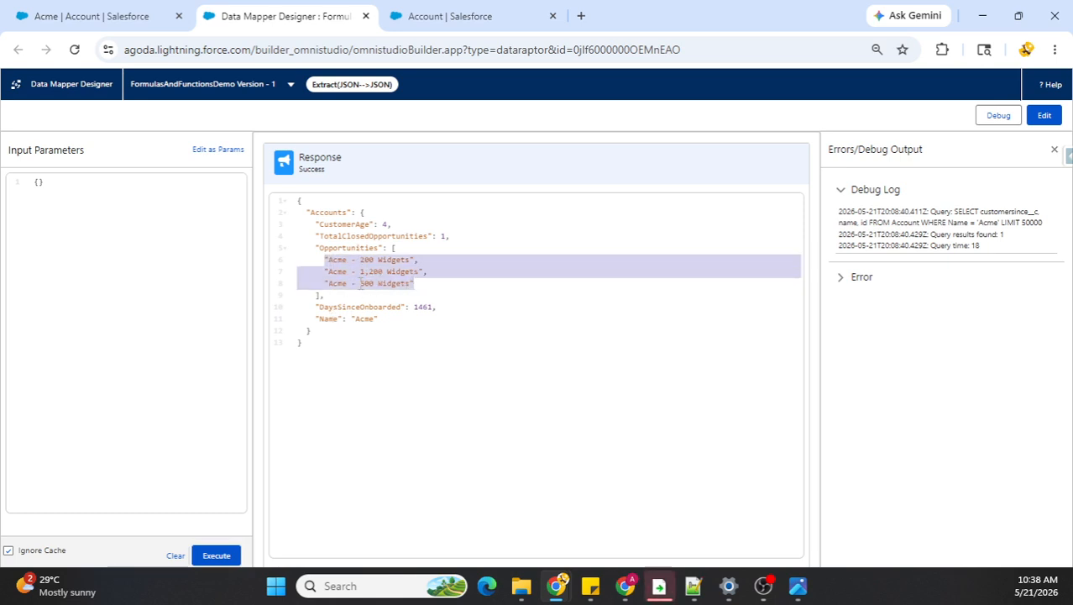
double_click(400, 238)
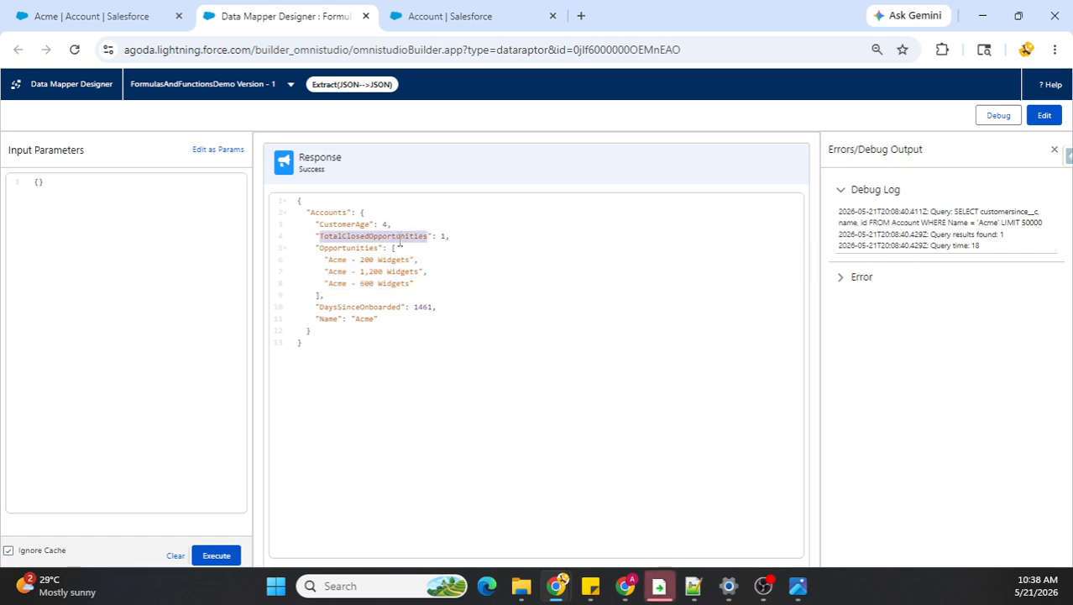
double_click(349, 225)
double_click(386, 225)
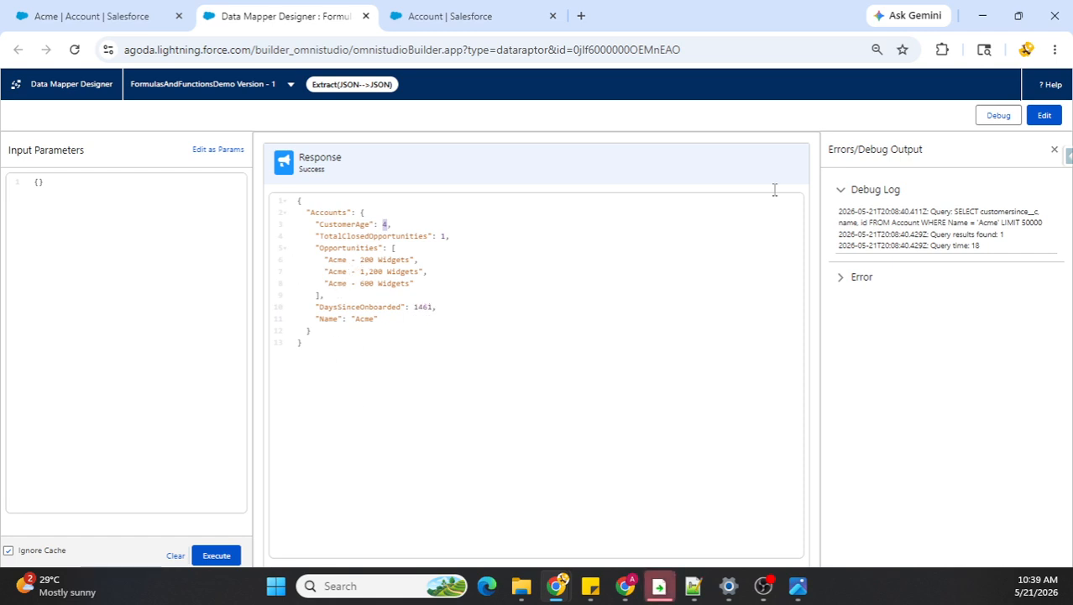
Step: Consult the functions reference image, and change Formula 4 from LISTSIZE(QUERY(...)) to a single COUNTQUERY(...) with the same Closed Won query
click(798, 586)
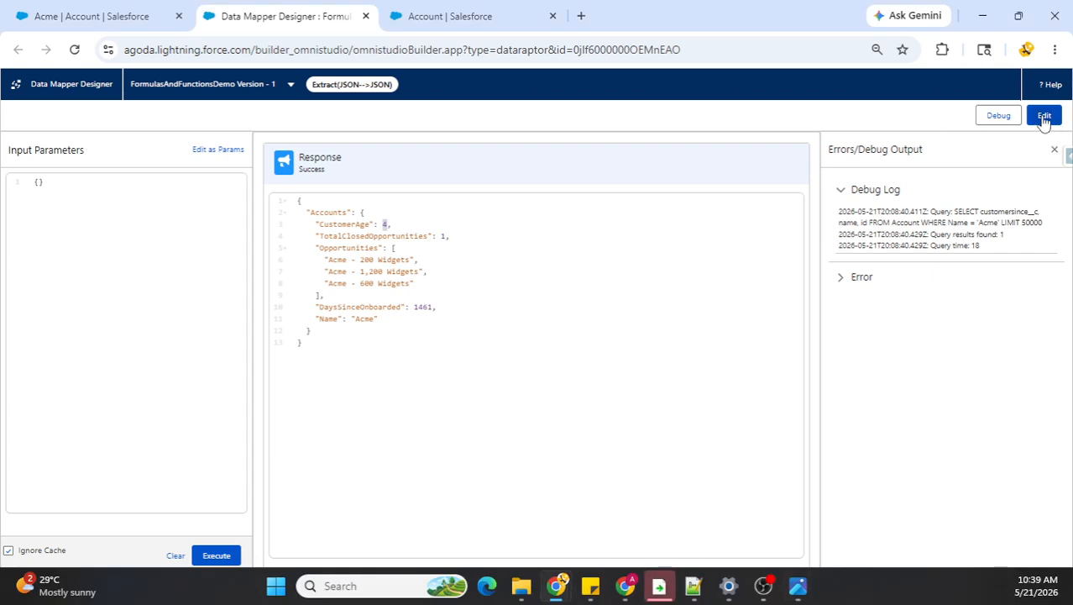
click(1044, 115)
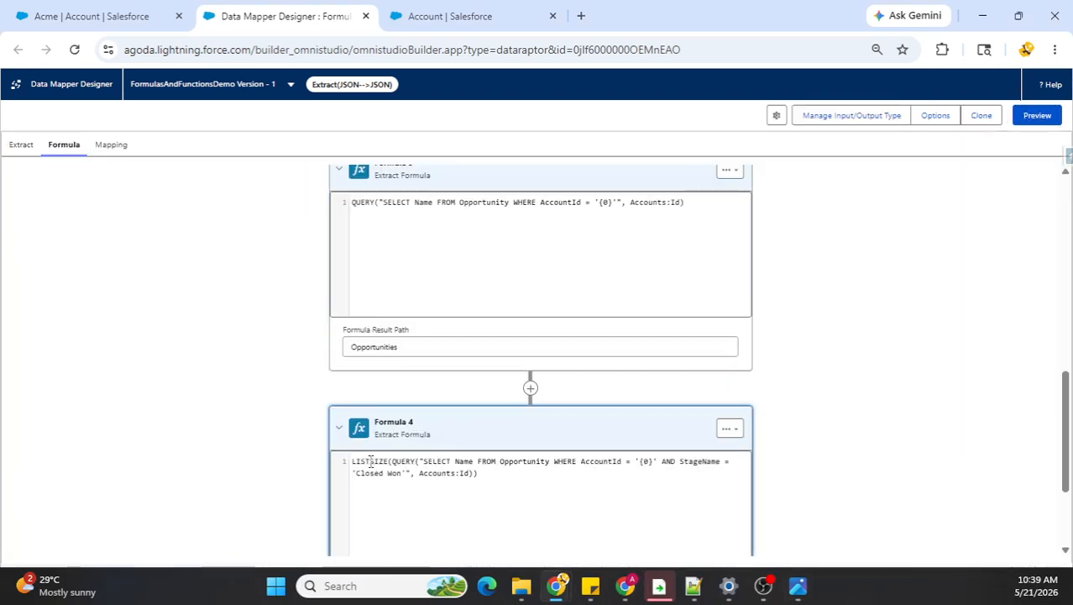
drag(392, 461, 340, 467)
key(BackSpace)
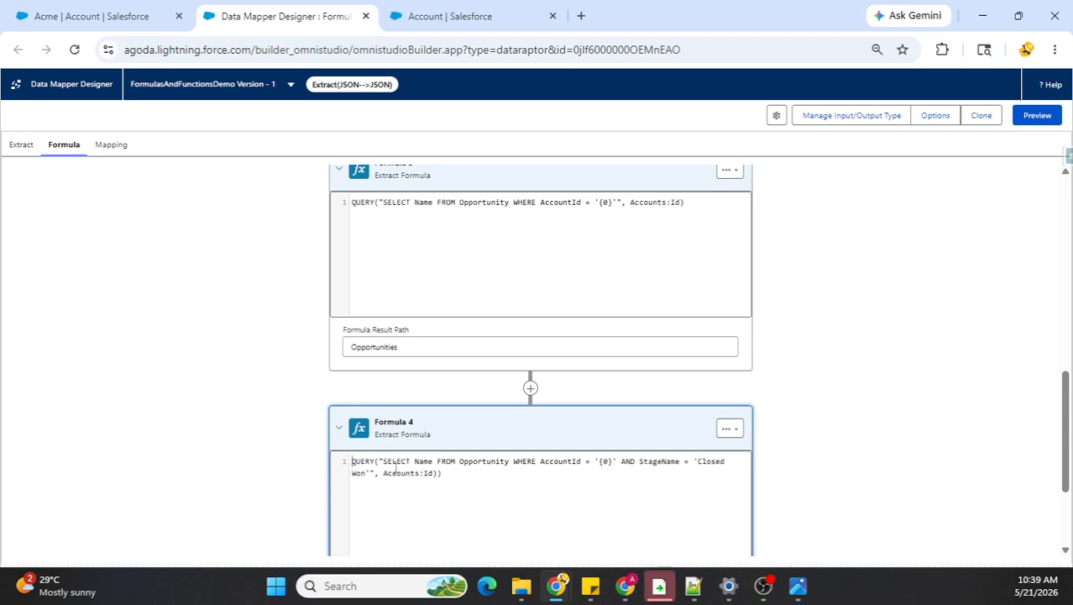
click(446, 475)
key(BackSpace)
click(353, 461)
text(COUNT)
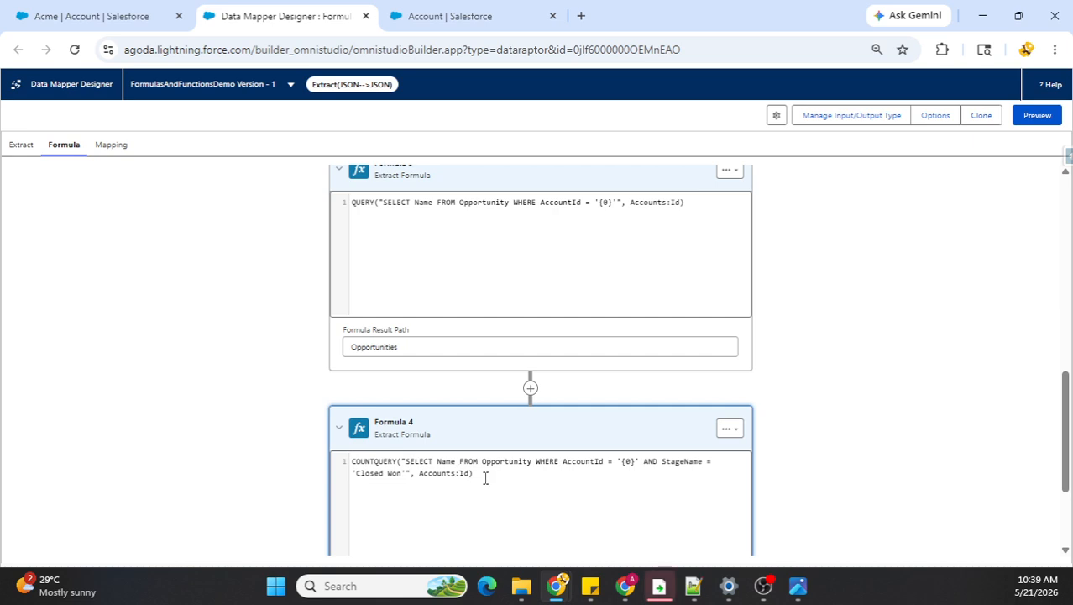
scroll(815, 412, down, 2)
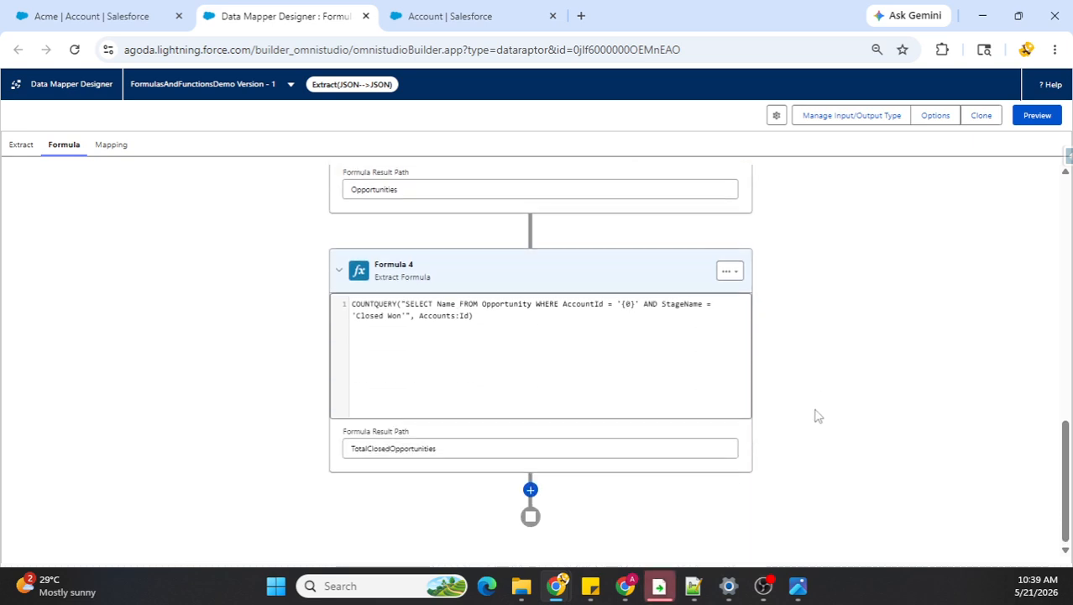
Step: Rerun the data mapper preview to check TotalClosedOpportunities with COUNTQUERY, and switch to the functions reference image
click(1037, 117)
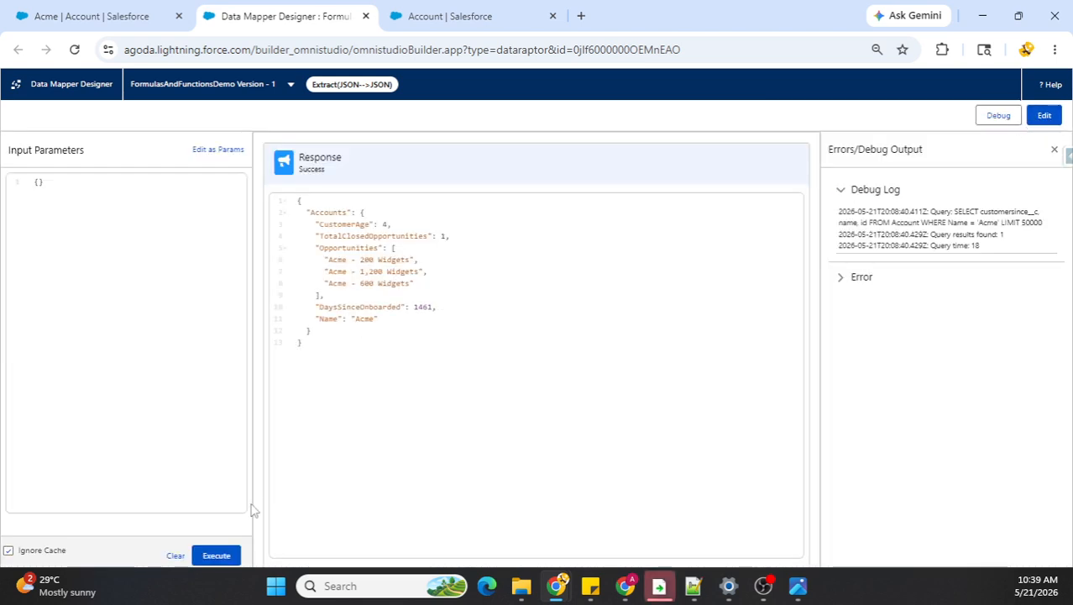
click(216, 555)
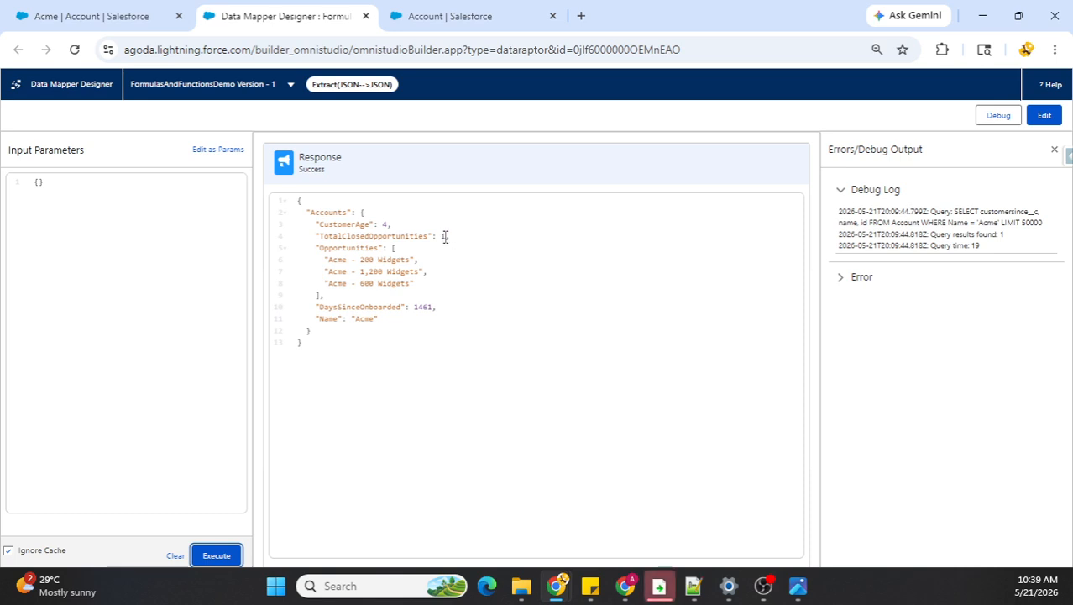
click(215, 555)
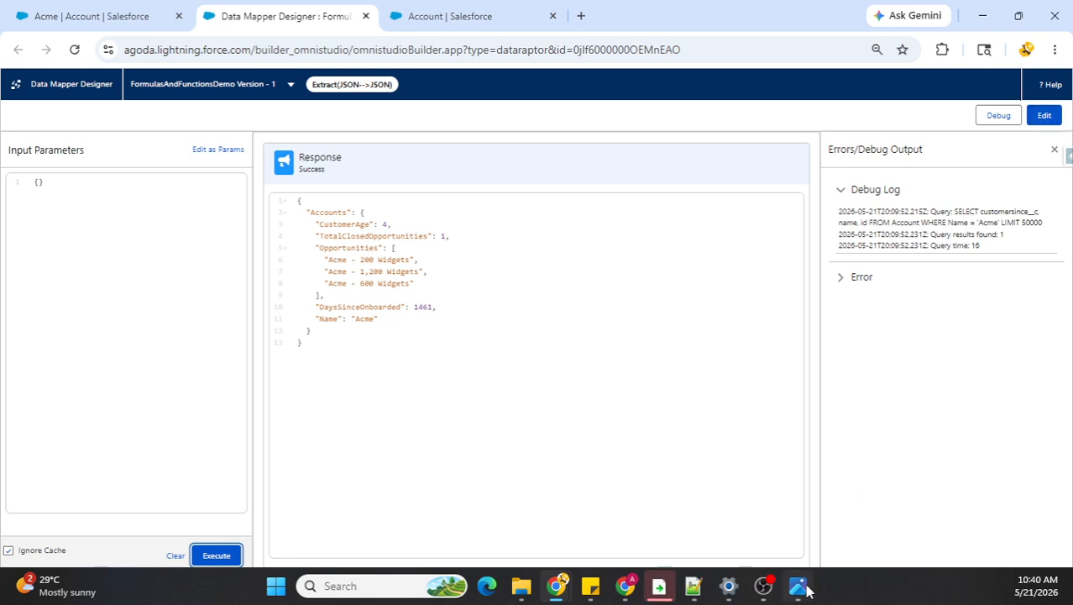
mouse_move(804, 590)
click(803, 508)
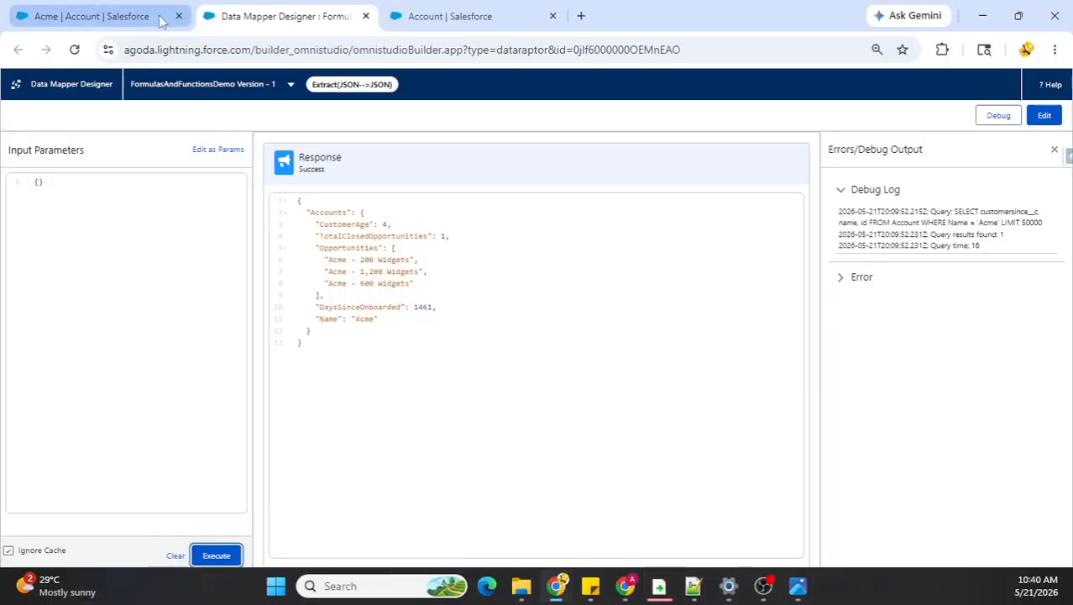
Step: Create a new data mapper named ListMergeExample with interface type Transform and JSON as both input and output type
click(130, 20)
click(299, 111)
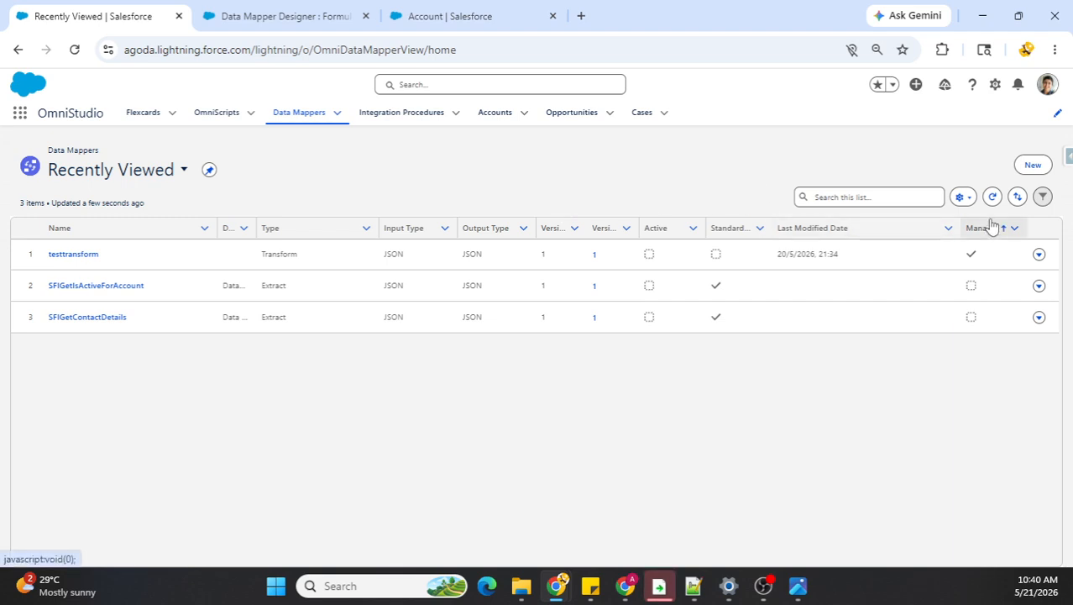
click(1032, 164)
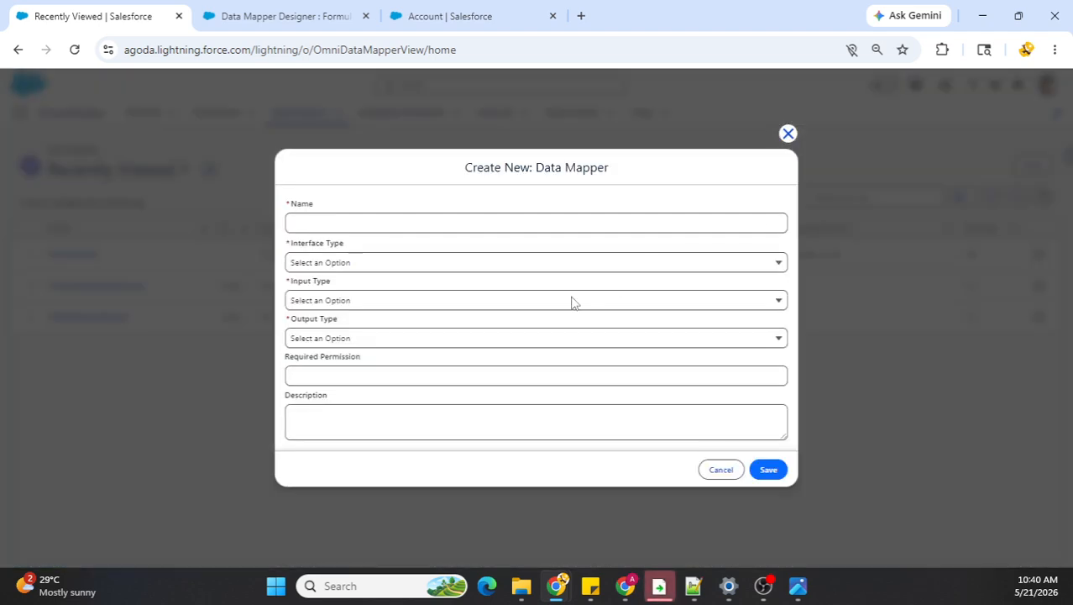
click(462, 220)
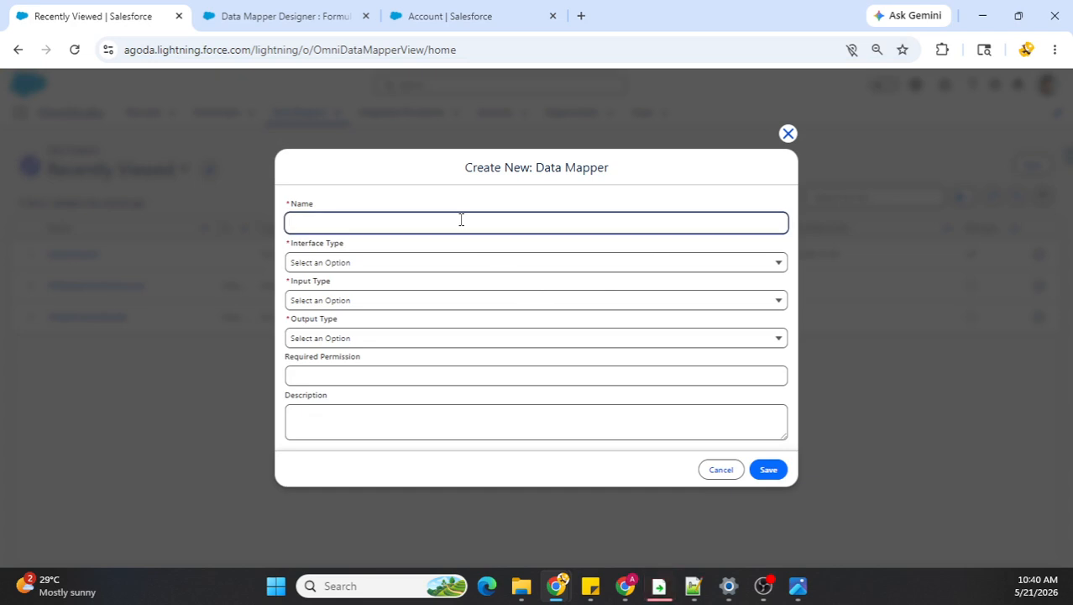
click(373, 267)
click(333, 358)
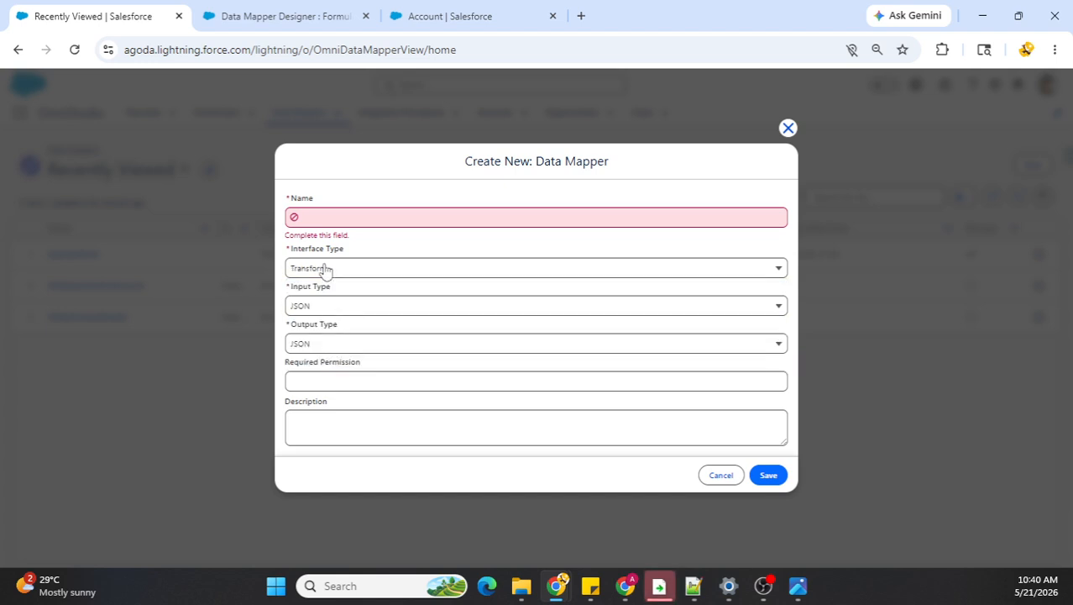
click(315, 220)
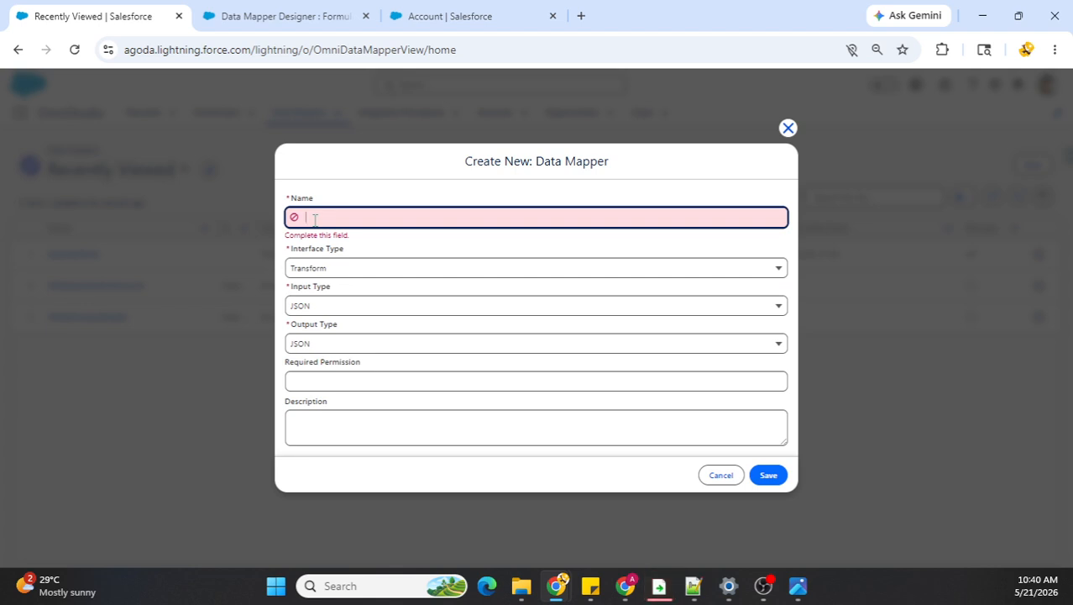
text(List)
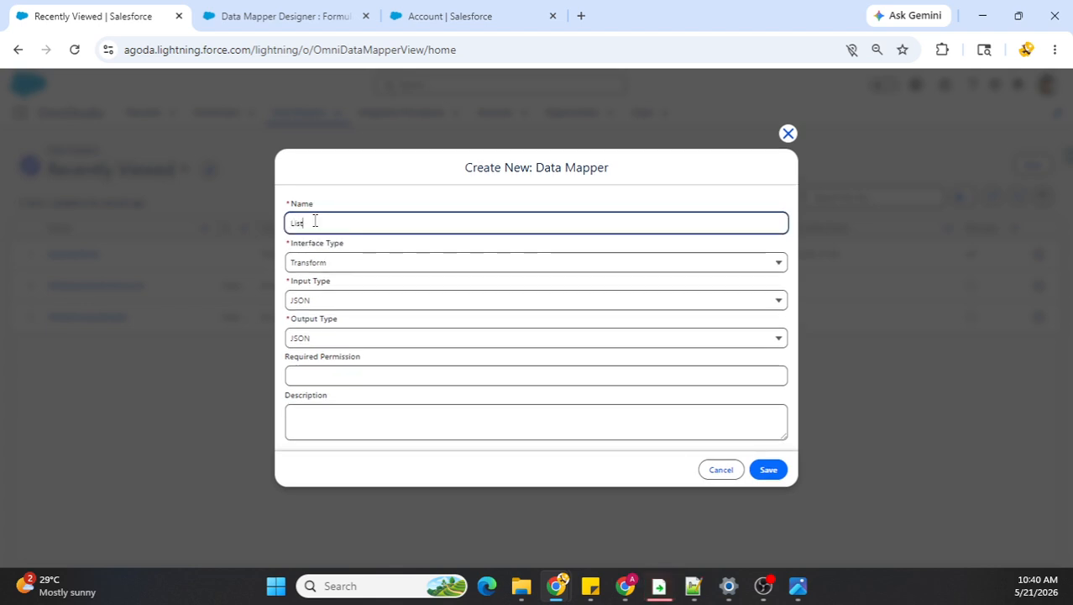
text(Merg)
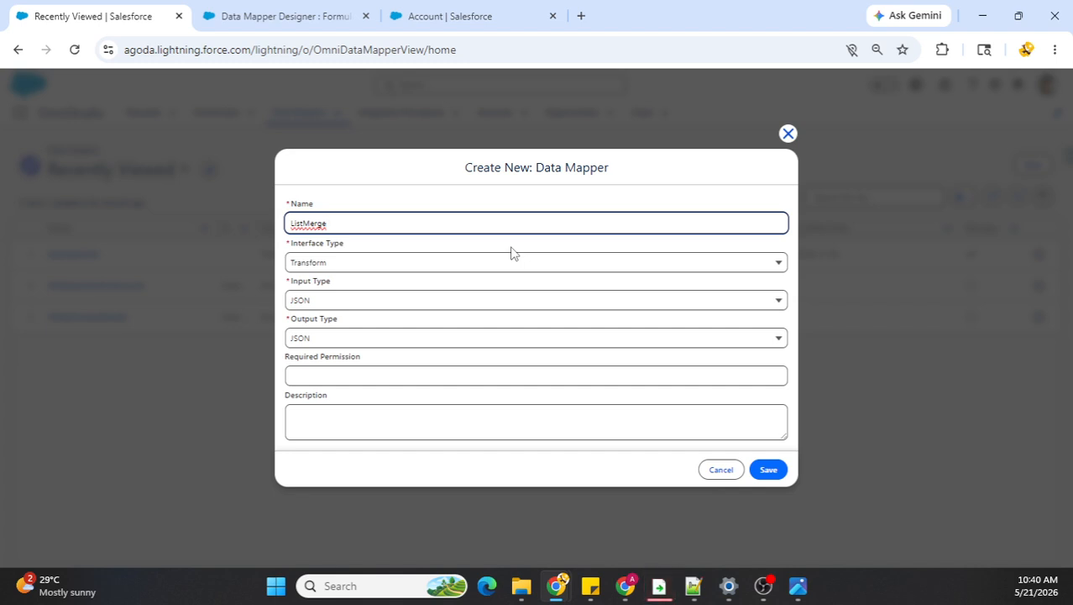
text(Example)
click(482, 275)
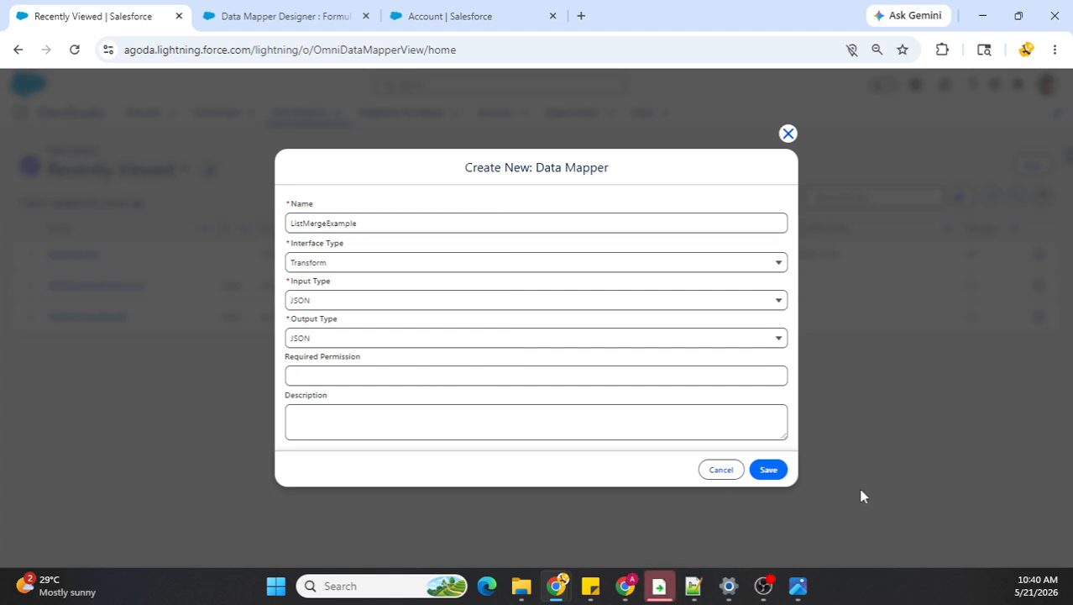
click(768, 472)
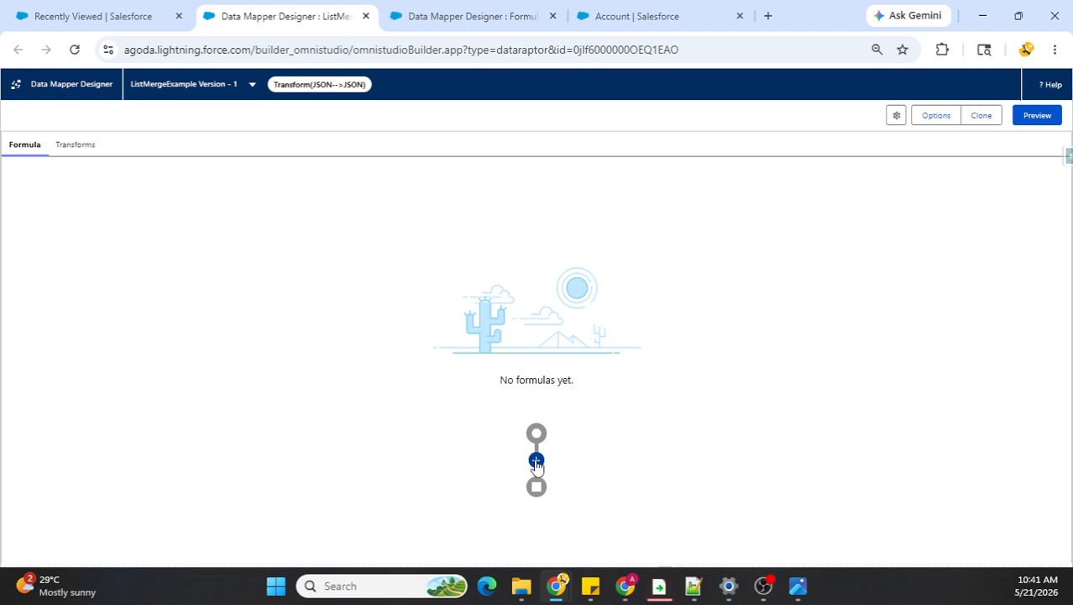
Step: Replace the input JSON for ListMergeExample's transforms with the copied sample contact lists, including ids, cities, states and ContactBirthdates
click(76, 153)
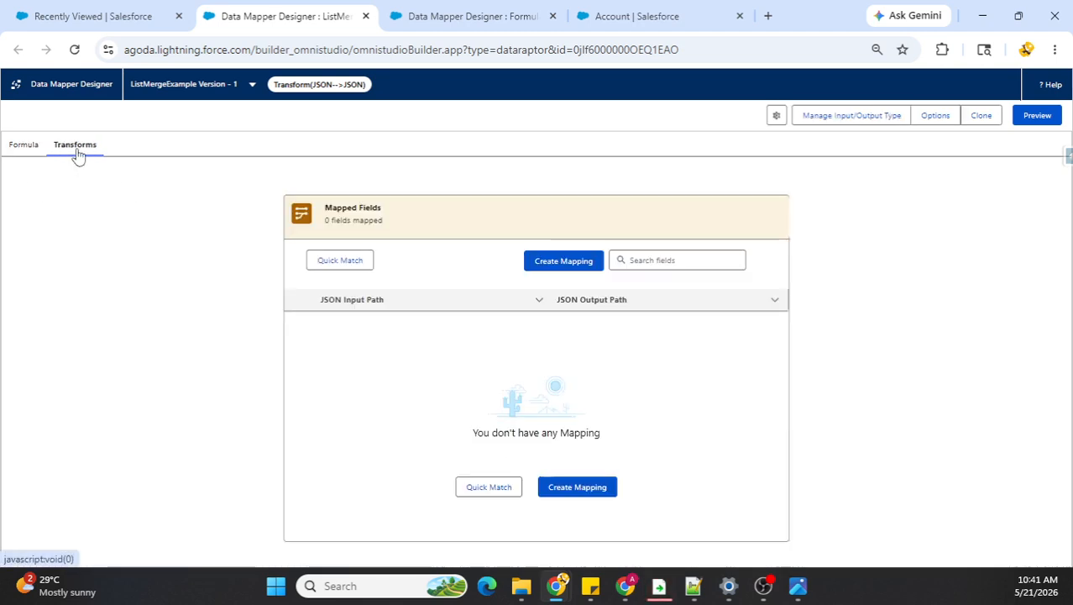
click(819, 119)
click(864, 209)
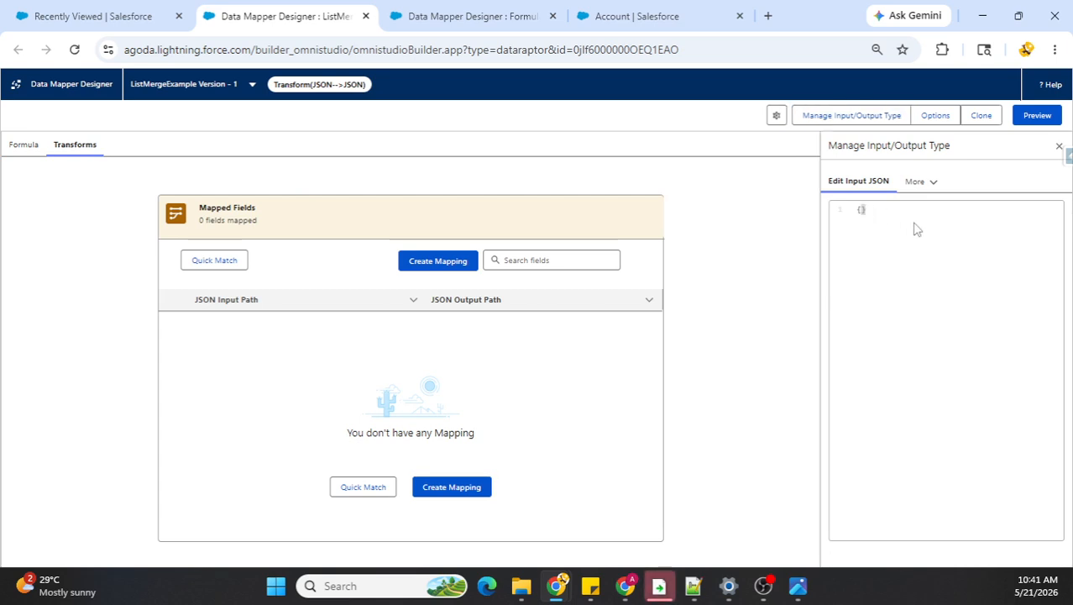
key(ctrl+v)
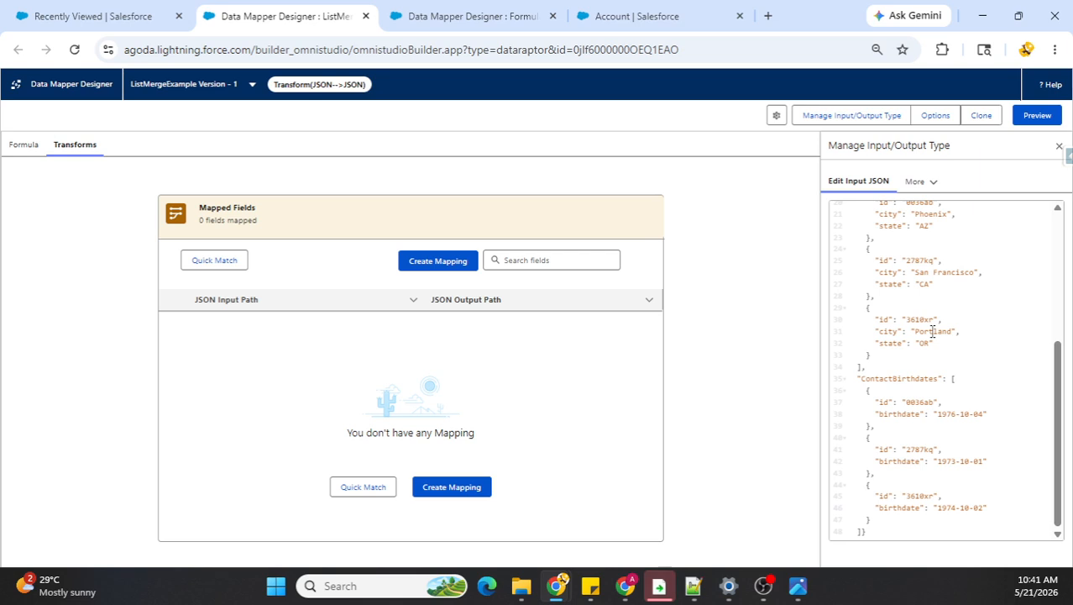
Step: Review the input JSON's three lists: ContactNames, ContactAddresses and ContactBirthdates
scroll(947, 290, up, 3)
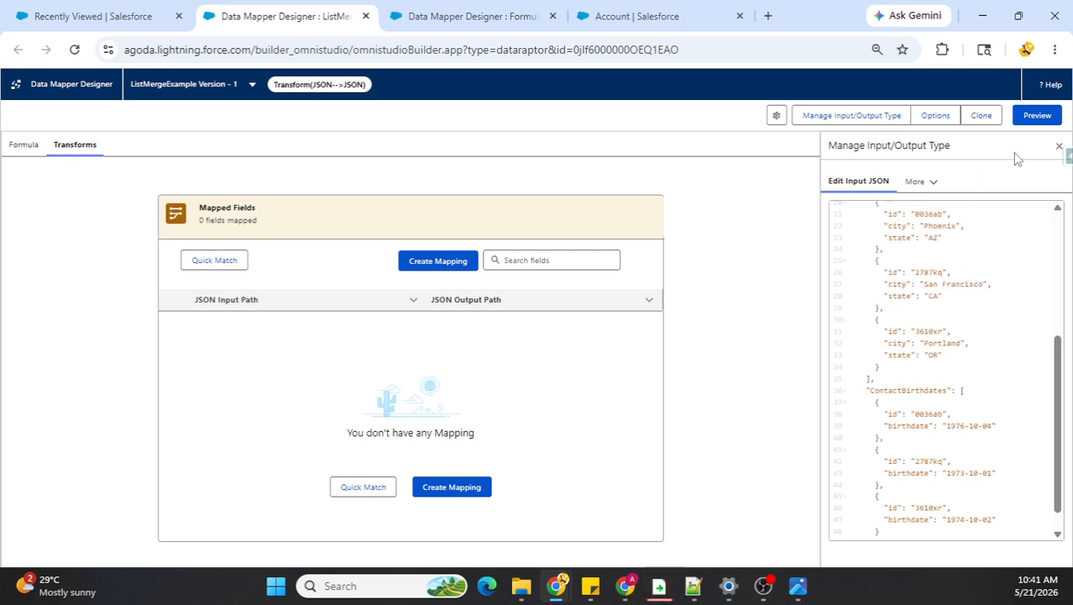
scroll(951, 286, up, 4)
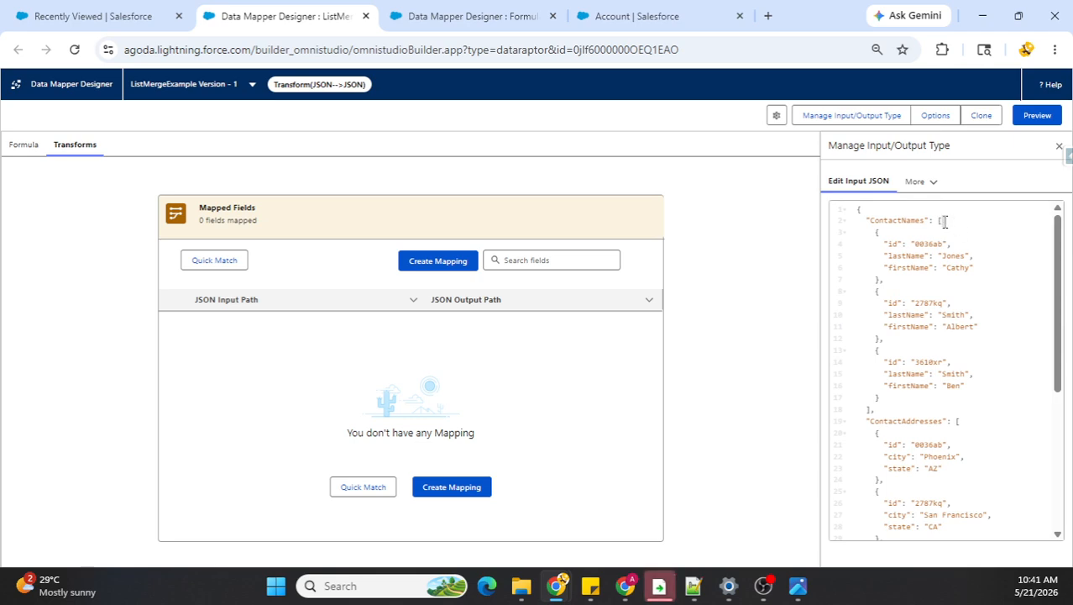
double_click(884, 220)
scroll(937, 316, down, 3)
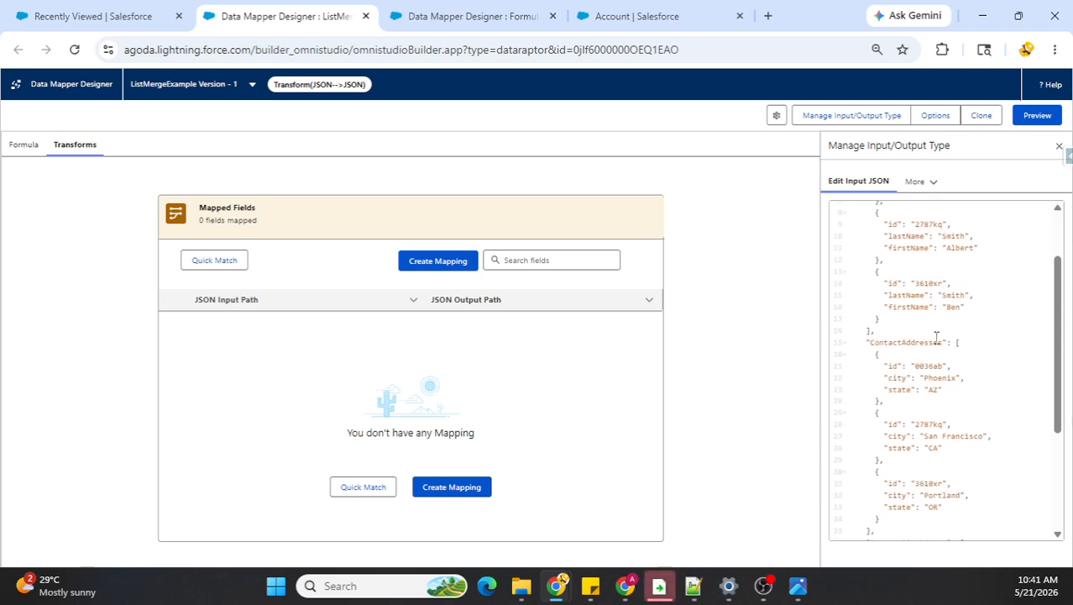
double_click(910, 342)
scroll(910, 340, down, 4)
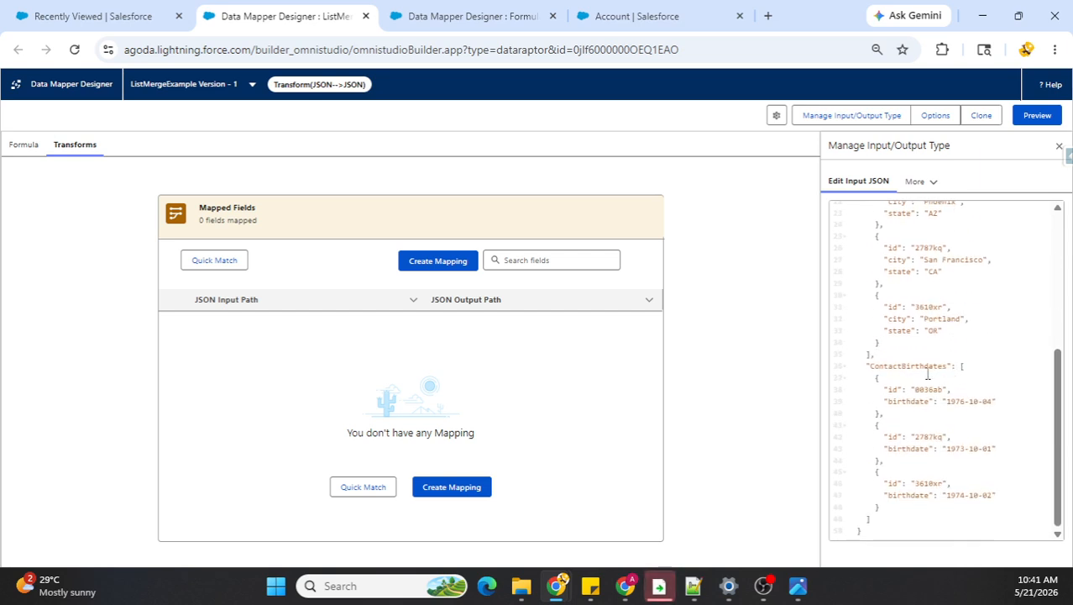
double_click(924, 367)
Step: Compare the id and other fields in the ContactNames, ContactAddresses and ContactBirthdates entries to find the key they share
scroll(941, 395, up, 6)
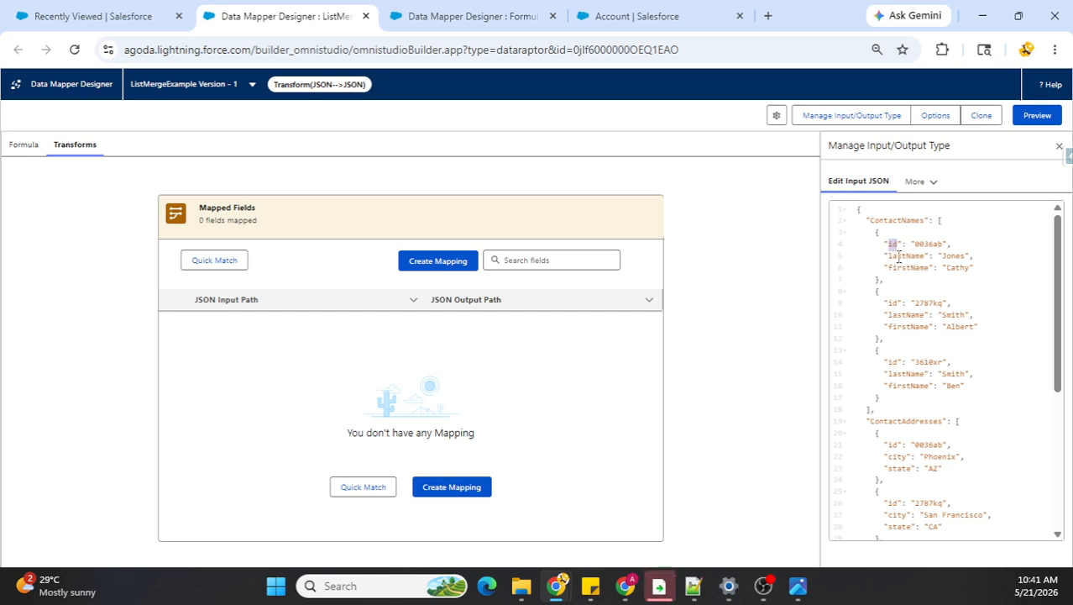
click(898, 257)
scroll(922, 332, down, 2)
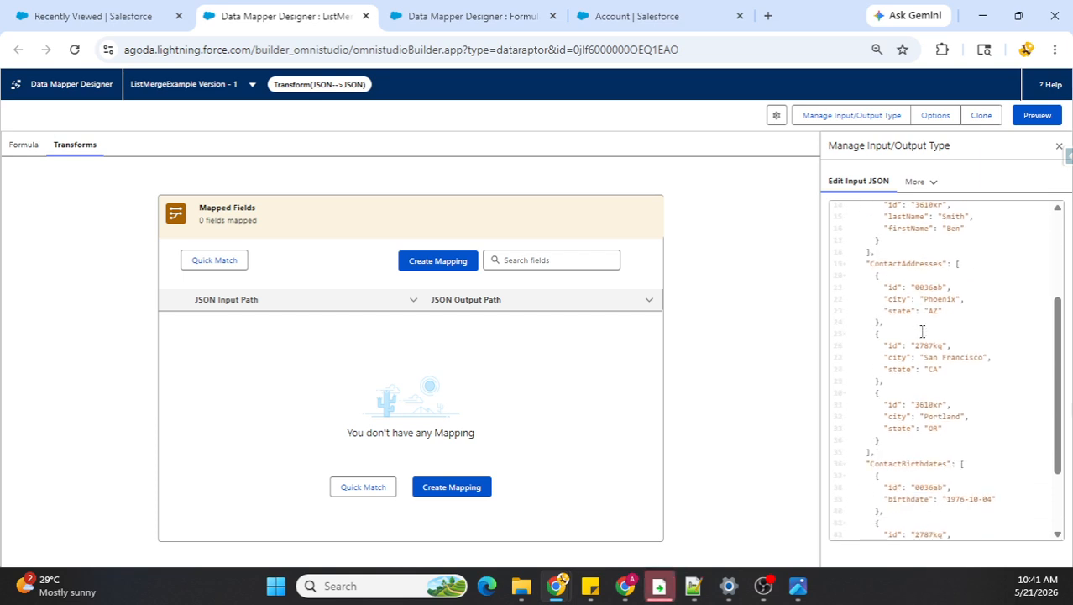
double_click(889, 264)
click(894, 286)
scroll(954, 363, down, 1)
double_click(905, 385)
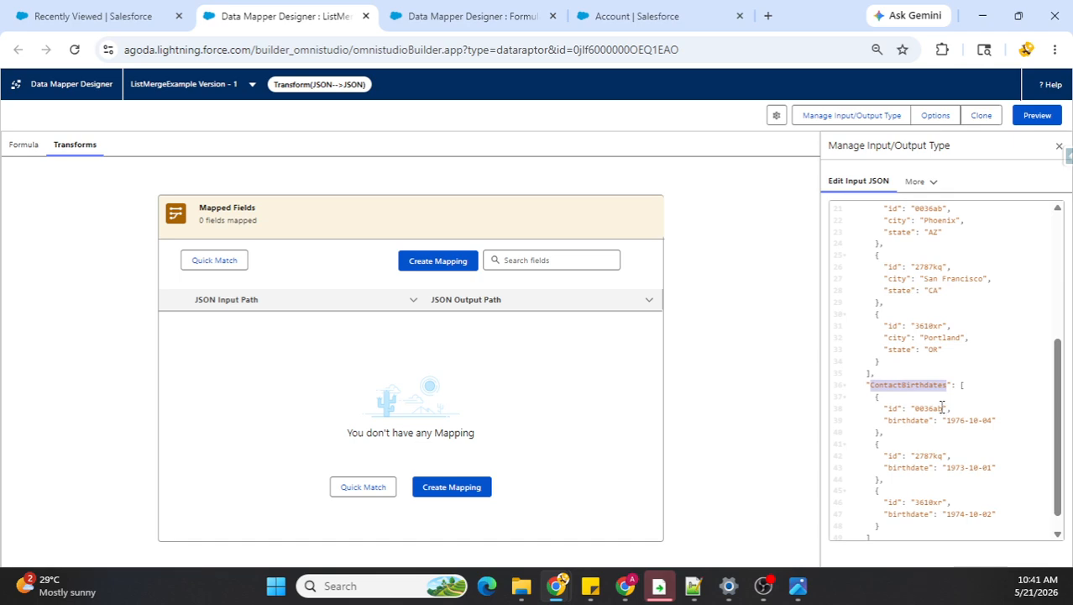
click(892, 408)
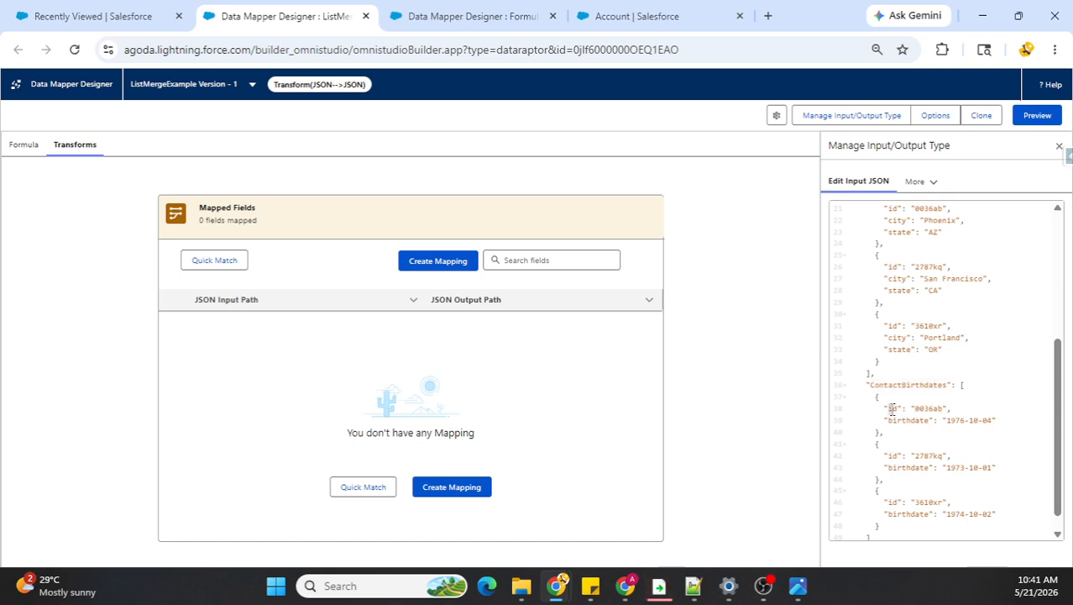
scroll(916, 423, up, 1)
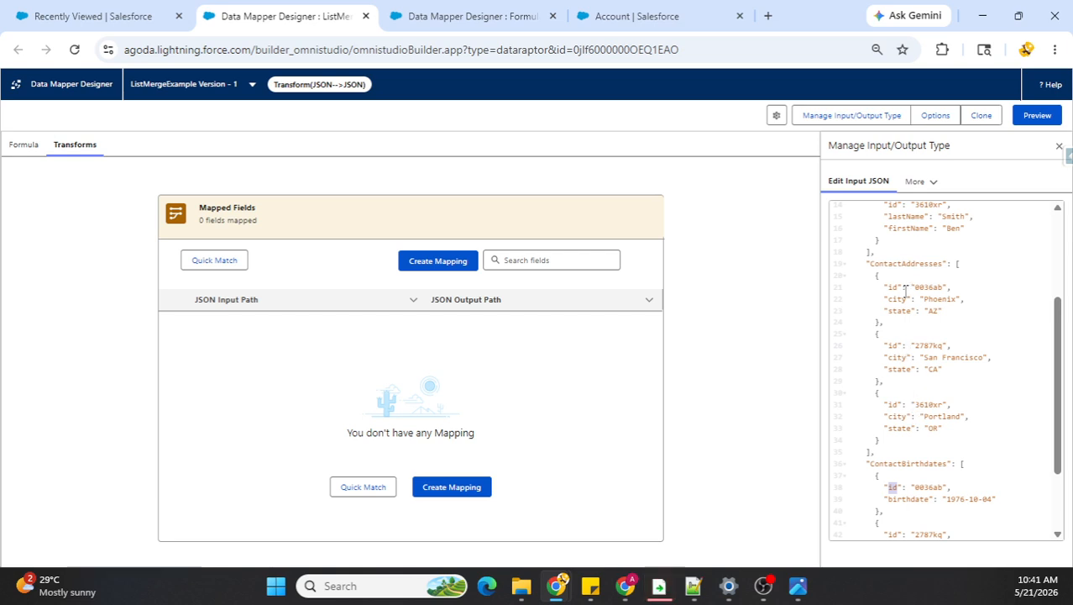
scroll(931, 276, up, 1)
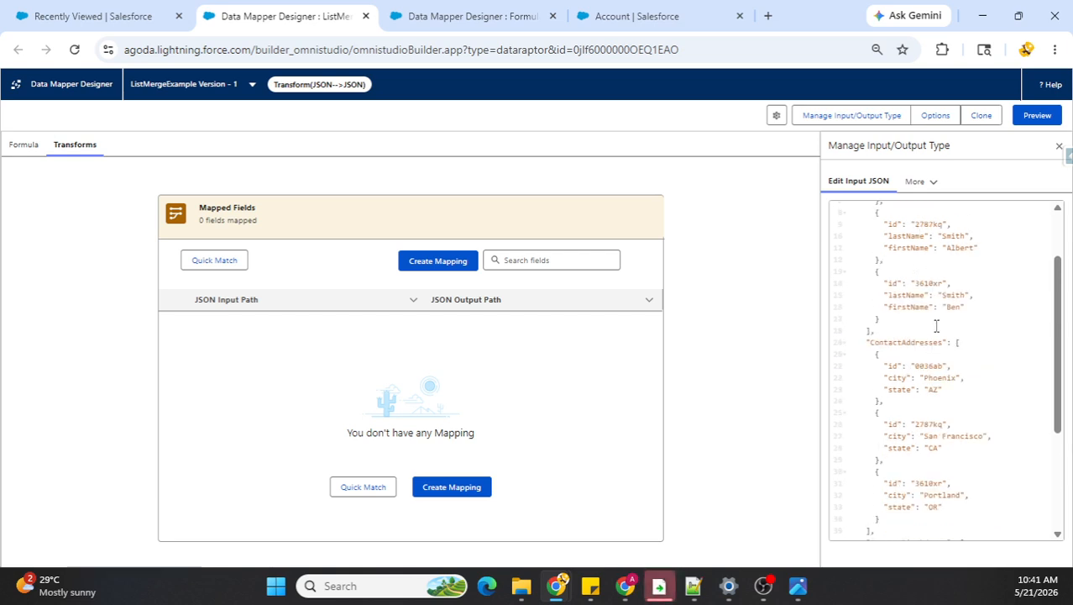
scroll(935, 325, up, 1)
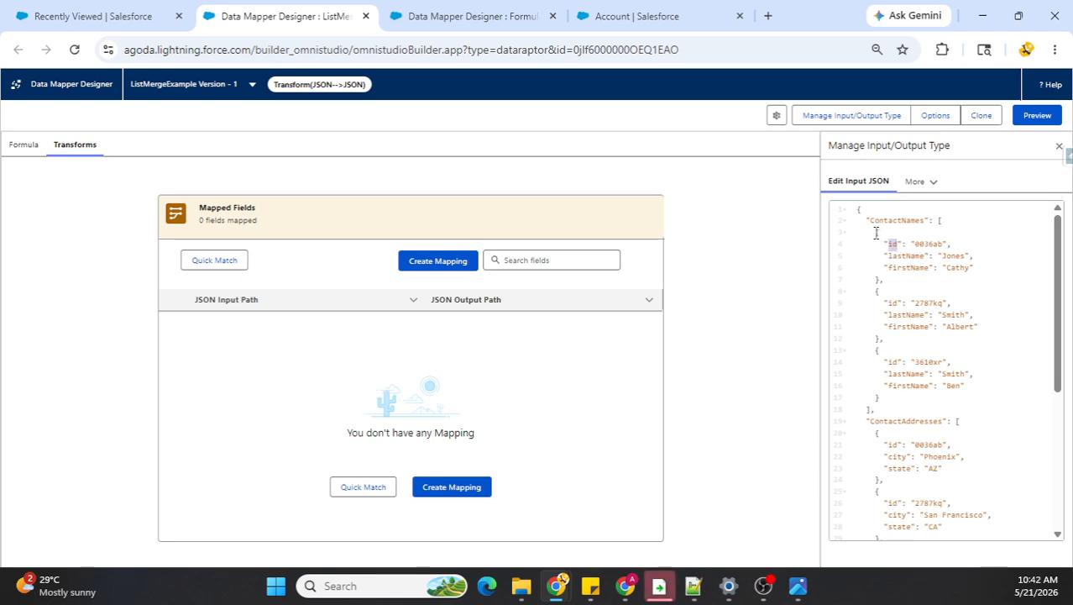
Step: Examine the first record of the contact lists in the input JSON, including its id and birthdate fields
drag(876, 233, 881, 321)
scroll(926, 305, down, 2)
scroll(929, 361, down, 1)
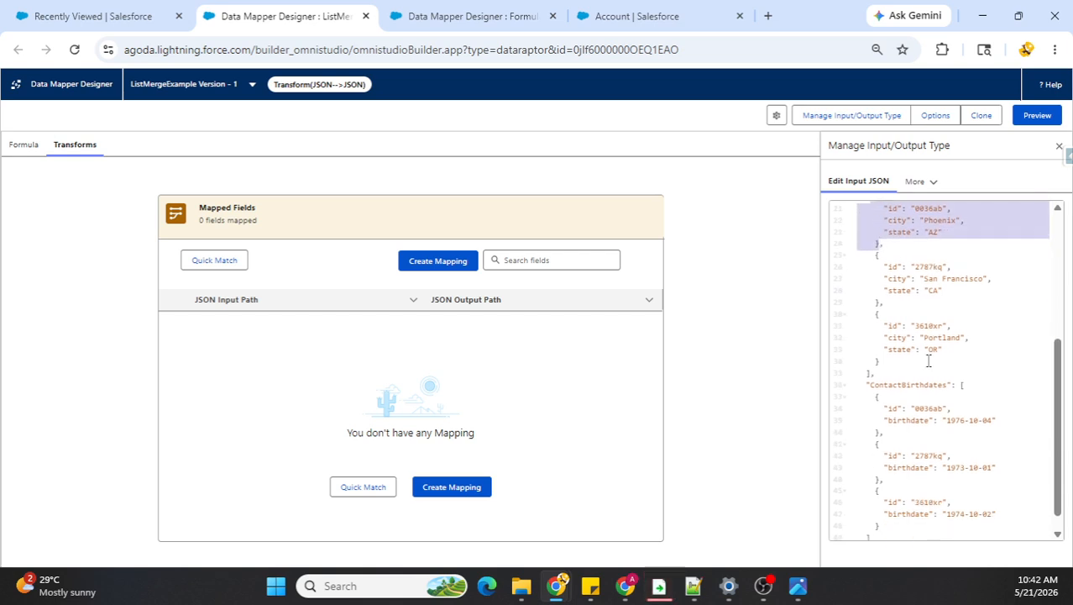
drag(874, 397, 881, 433)
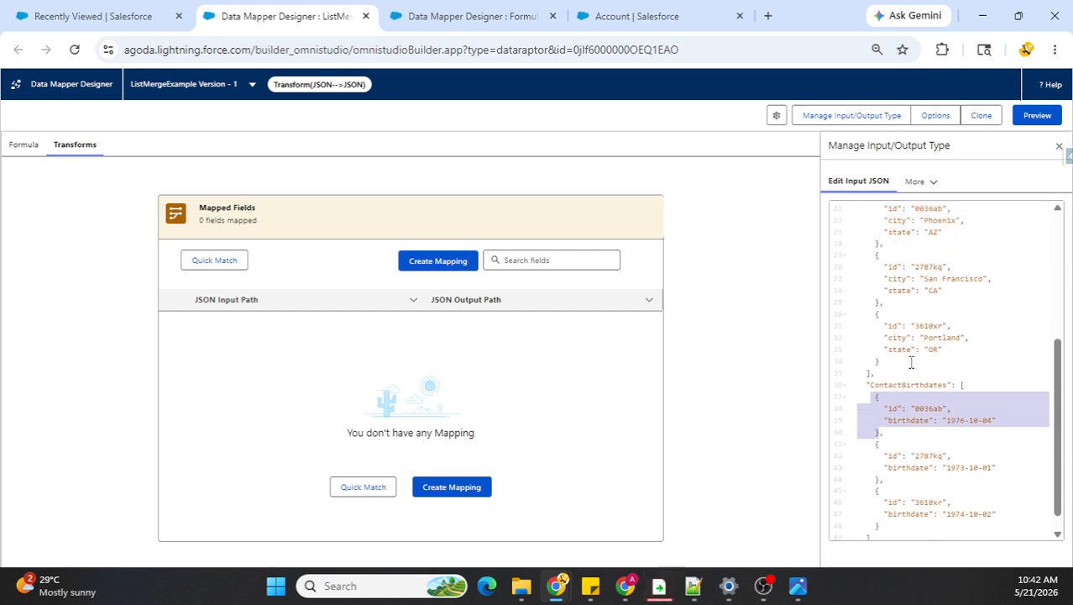
double_click(893, 410)
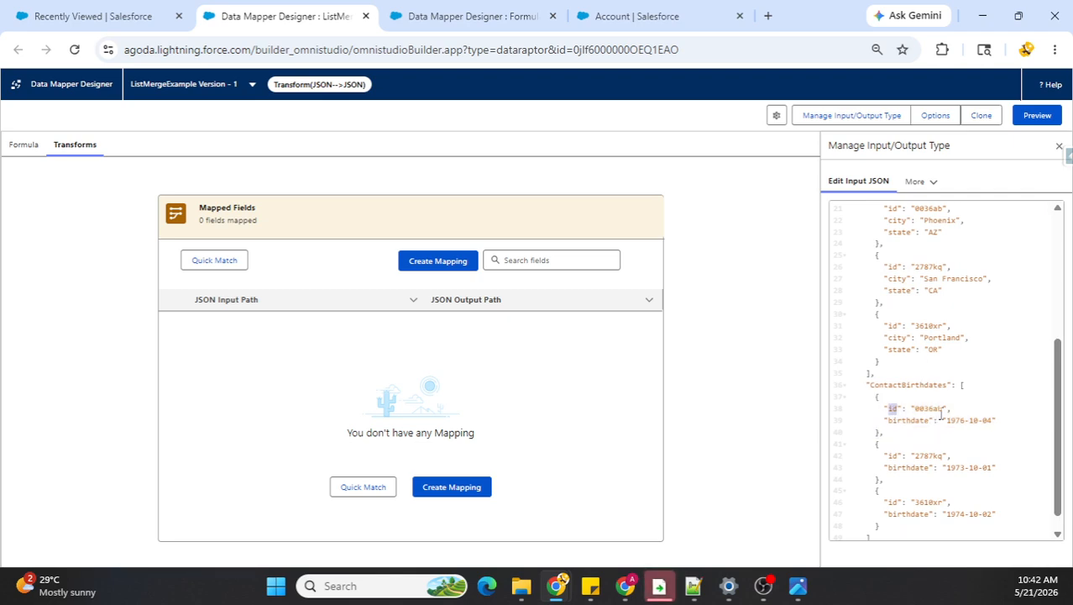
double_click(906, 421)
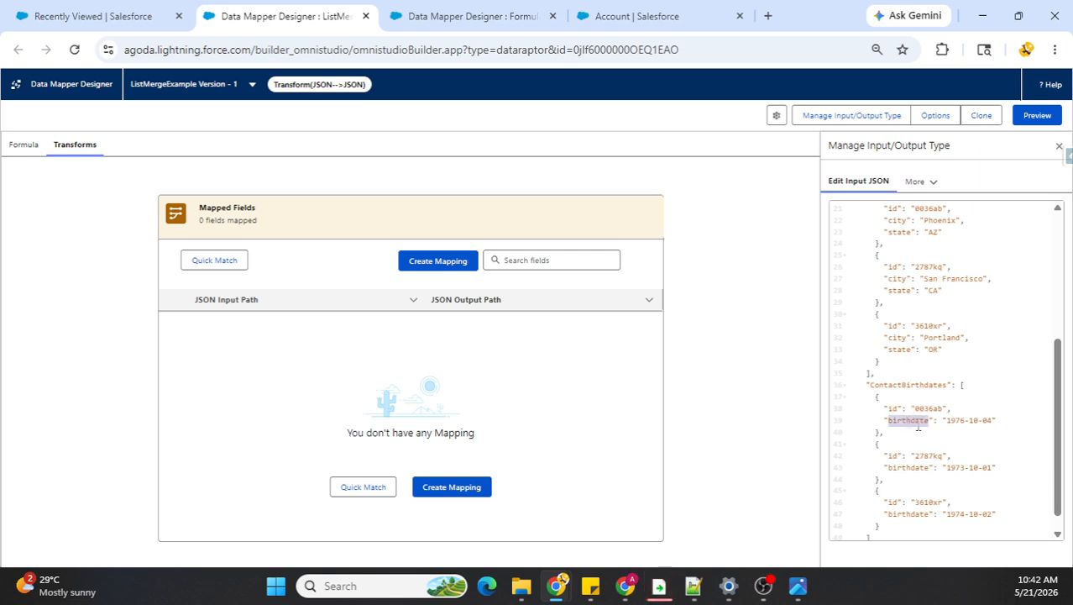
scroll(918, 427, up, 2)
scroll(899, 303, up, 2)
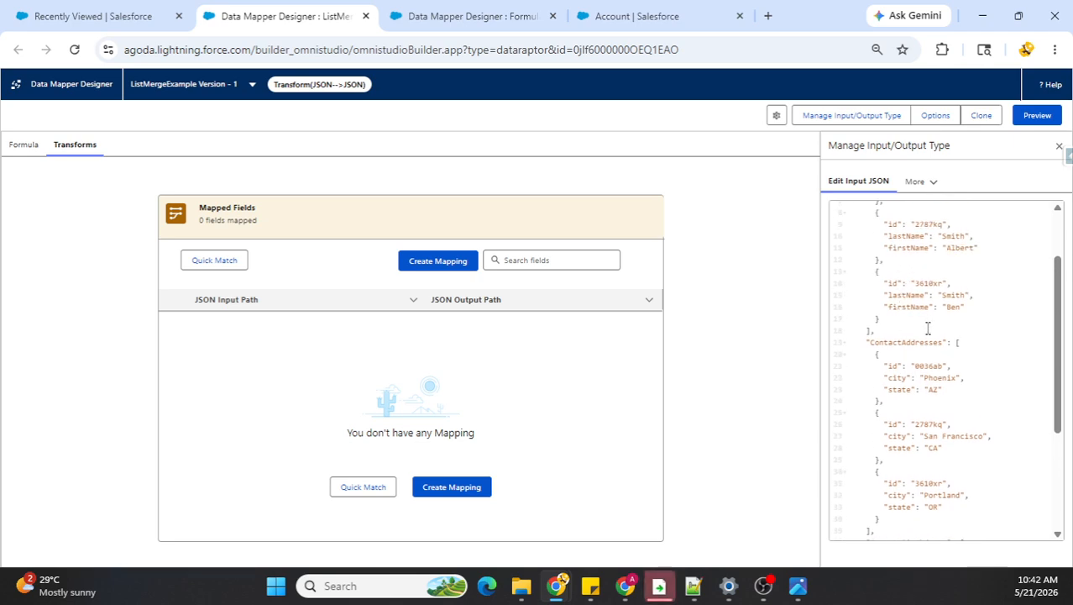
Step: Add a first formula to the transform and begin it as LISTMERGE with "id" as the merge key
click(24, 155)
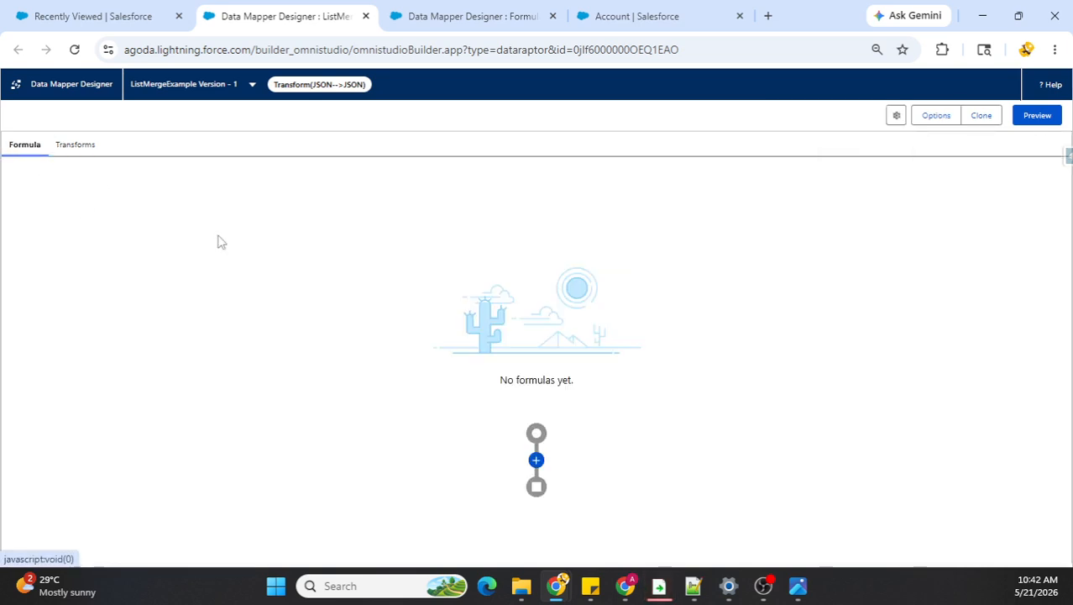
click(536, 458)
click(345, 271)
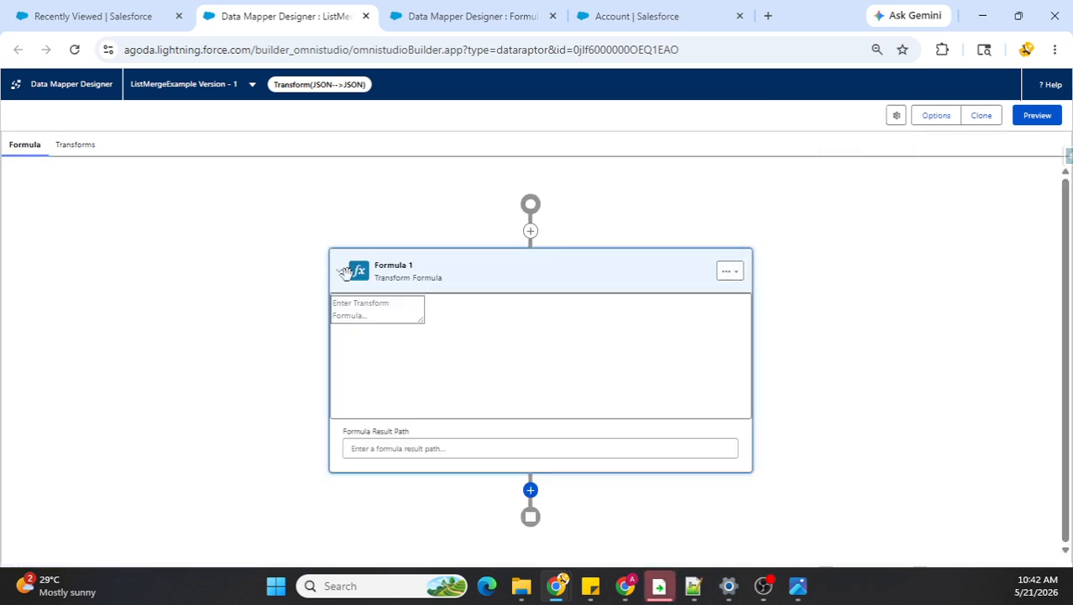
click(380, 313)
text(LIS)
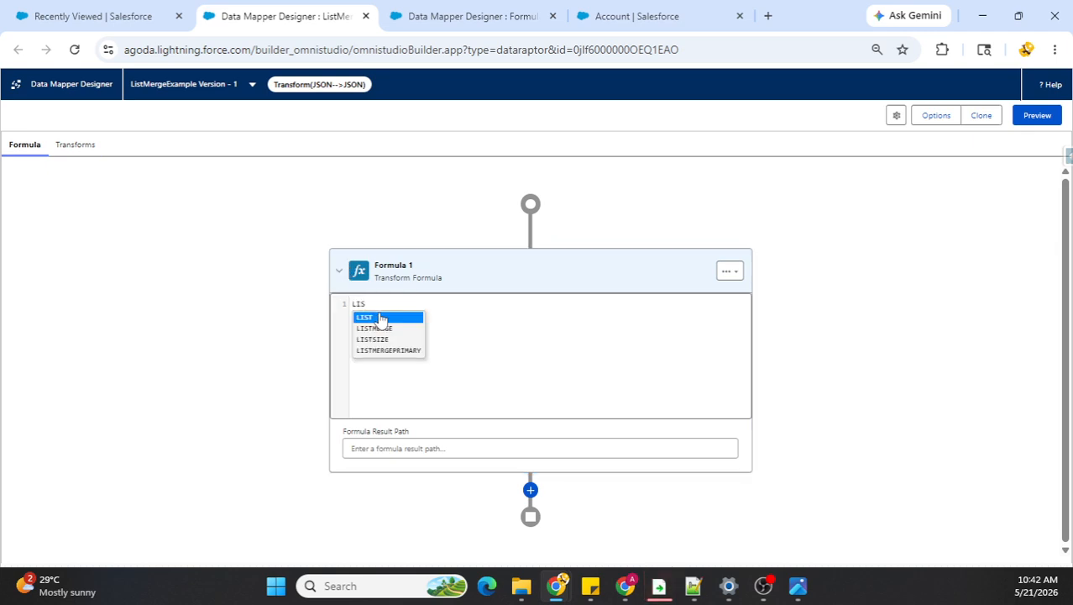
click(376, 327)
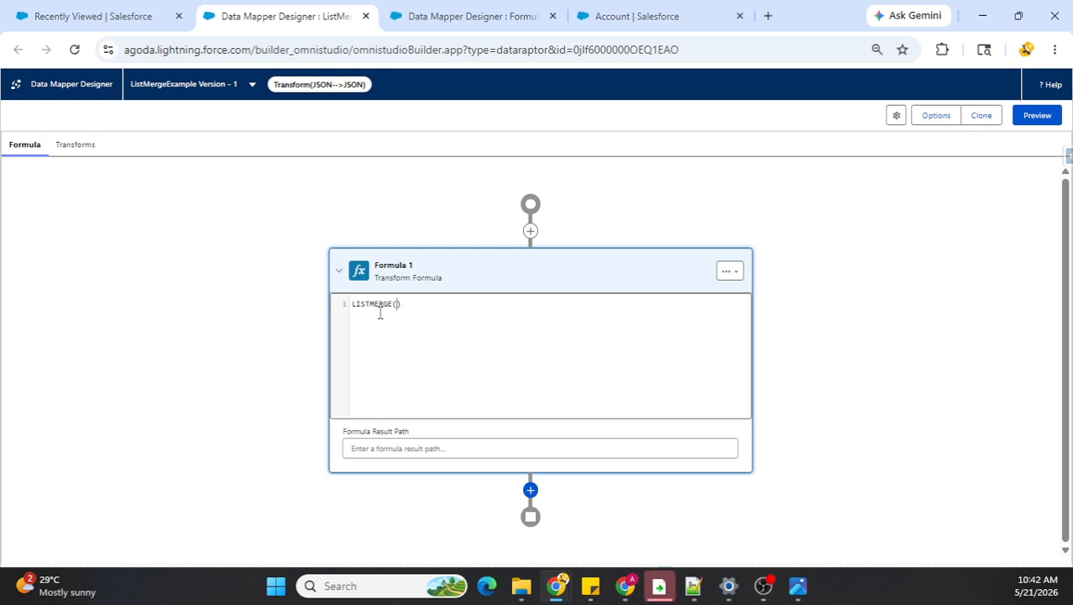
text("I)
key(BackSpace)
text(id",)
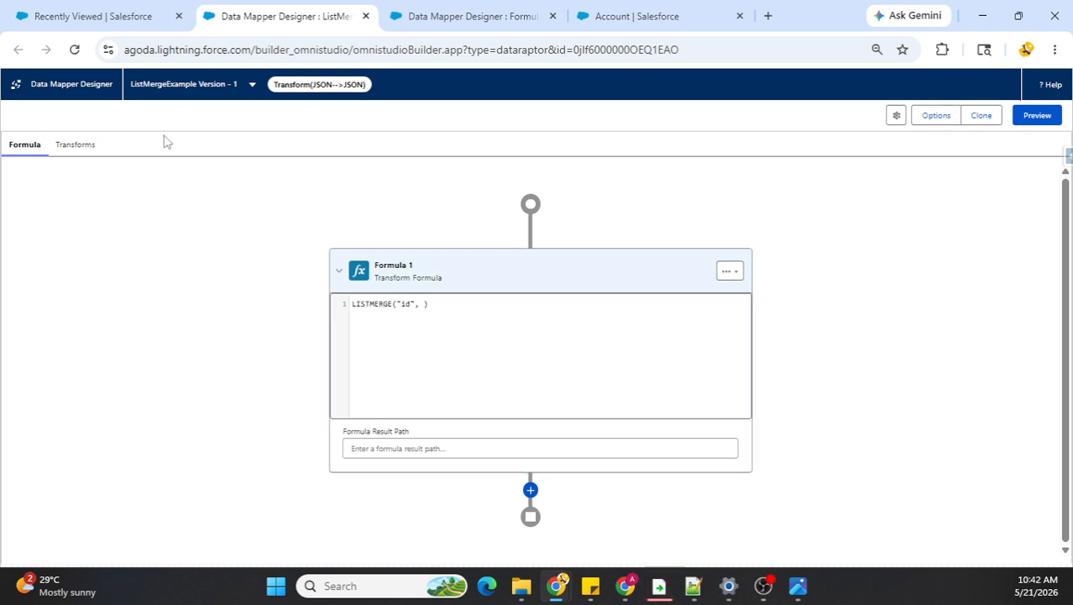
Step: Copy the list name ContactNames from the input JSON and insert it after "id" in the LISTMERGE formula
click(66, 148)
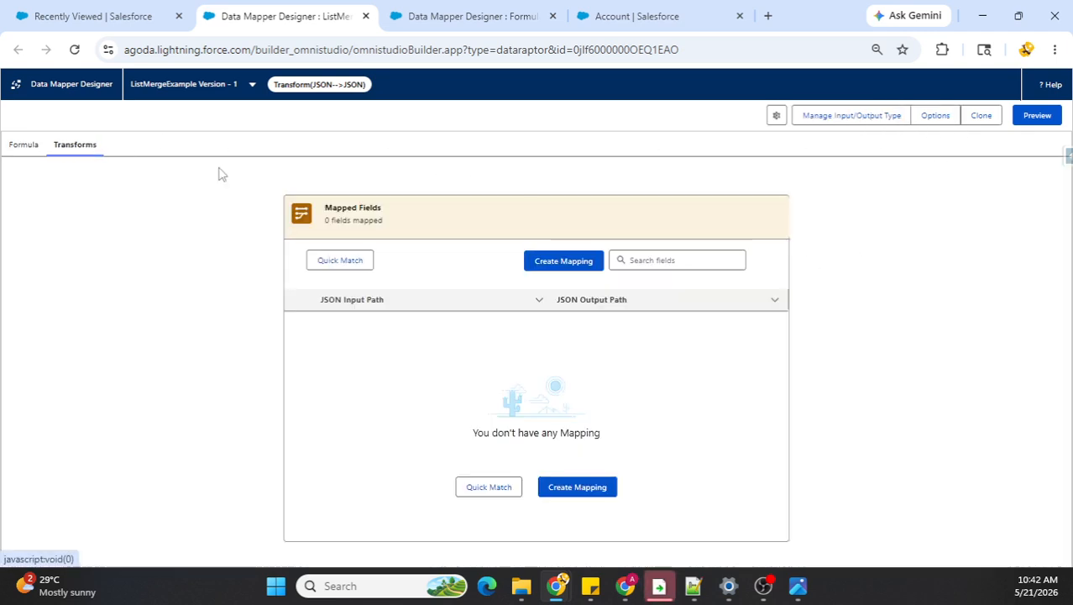
click(873, 119)
double_click(897, 220)
key(ctrl+c)
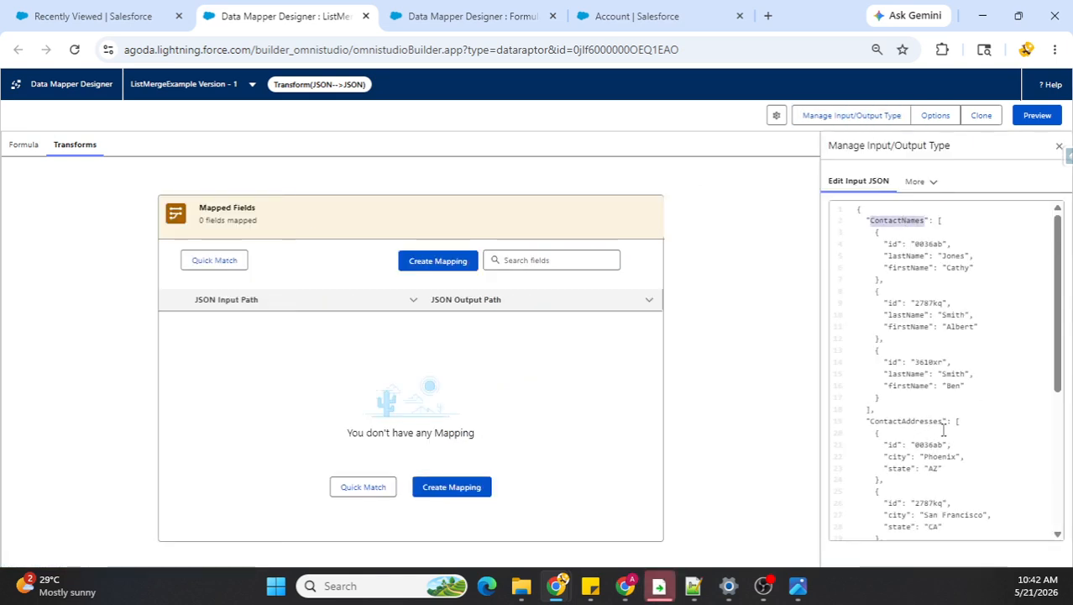
scroll(944, 437, down, 3)
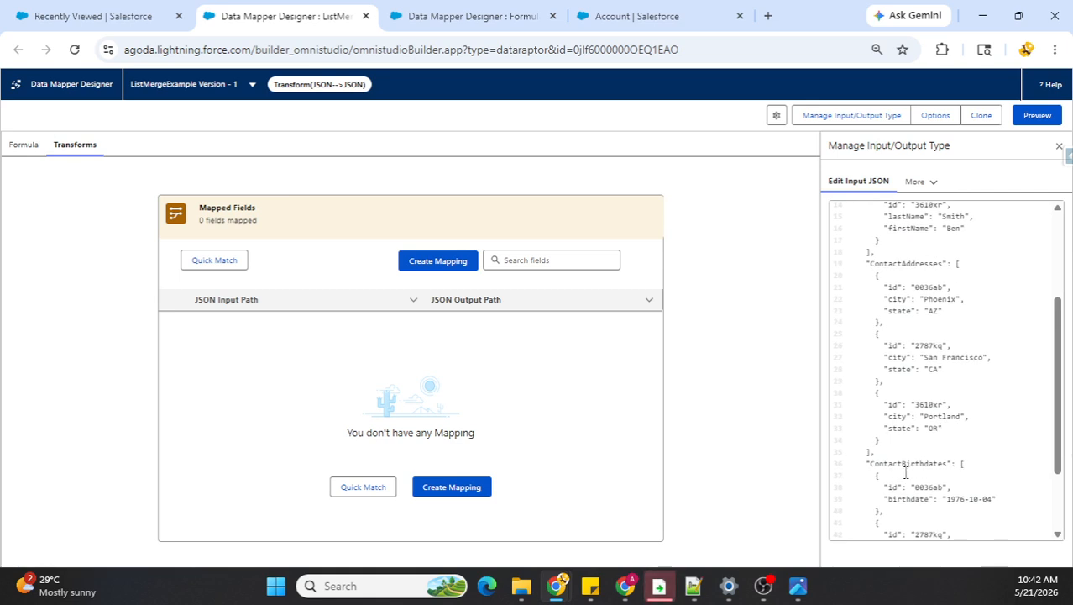
click(17, 148)
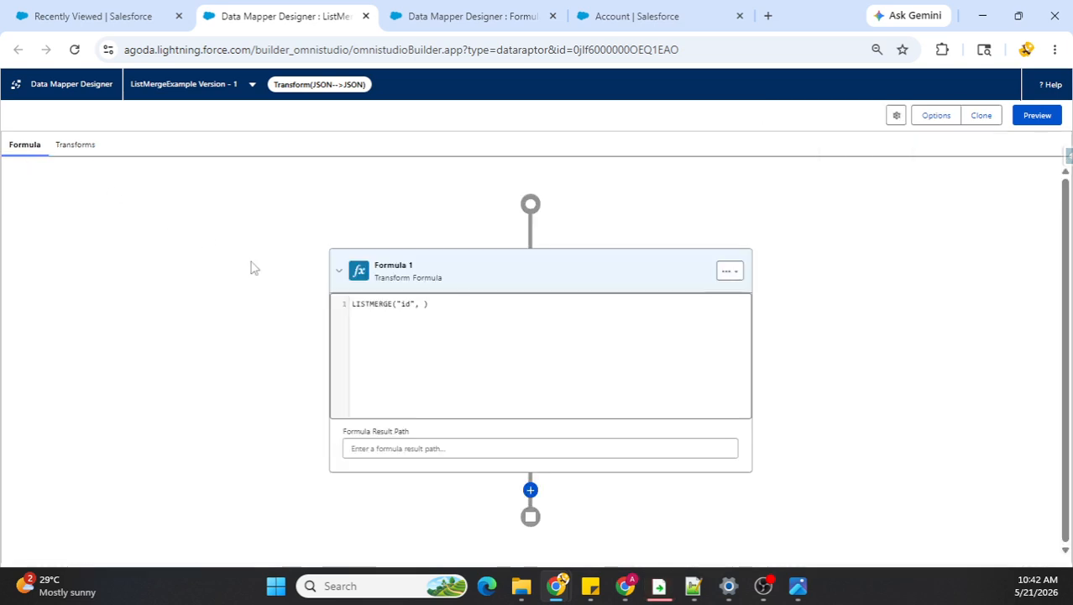
click(422, 304)
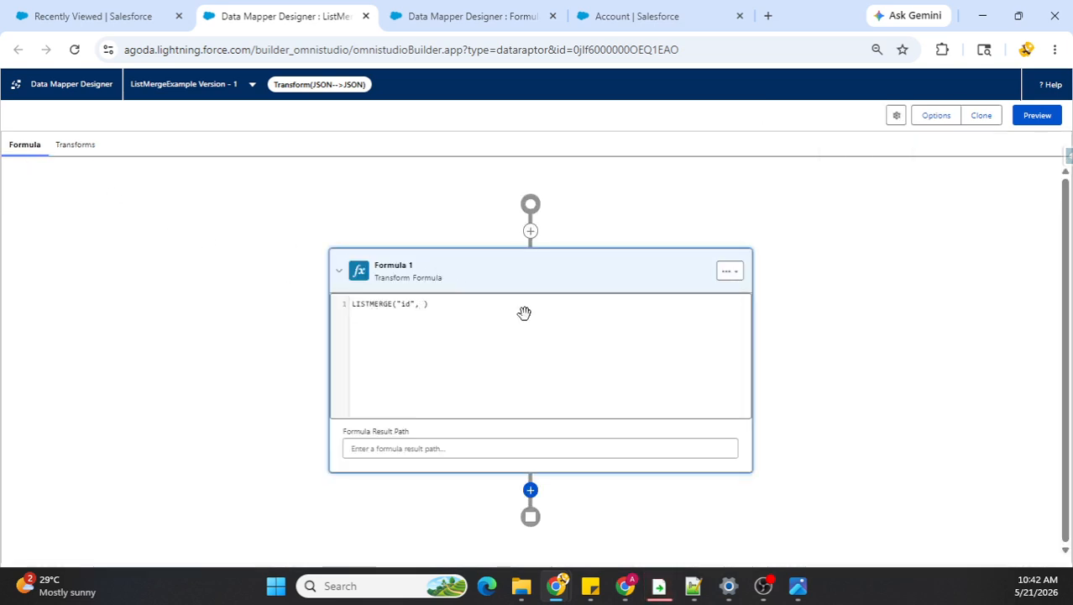
key(ctrl+v)
key(ctrl+v)
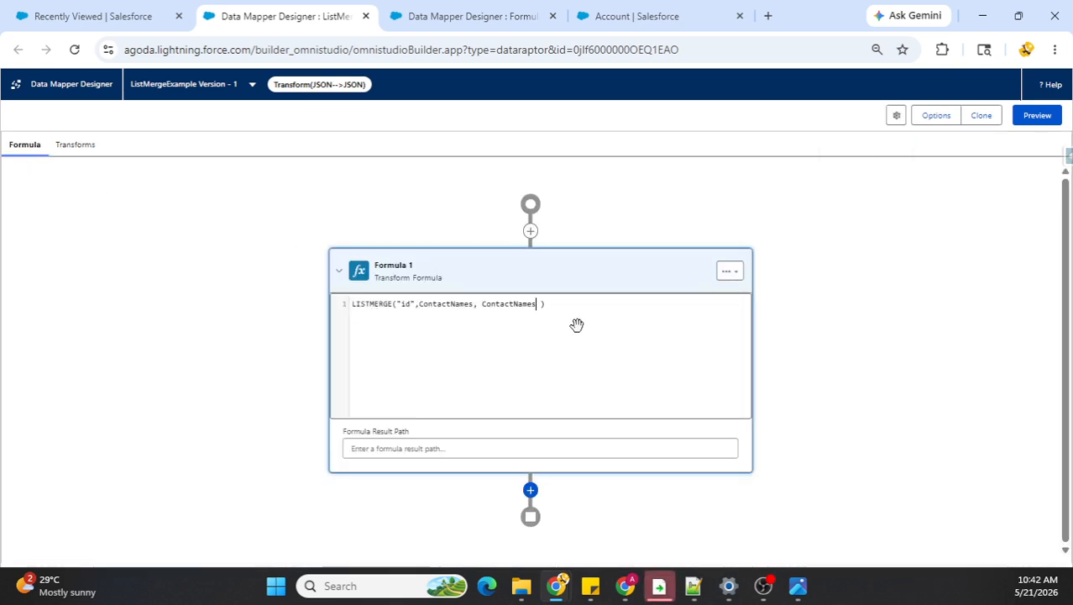
Step: Add ContactAddresses as the second list in the LISTMERGE formula
key(shift+Left)
key(shift+Left)
key(shift+Left)
key(shift+Left)
key(shift+Left)
key(BackSpace)
text(Addre)
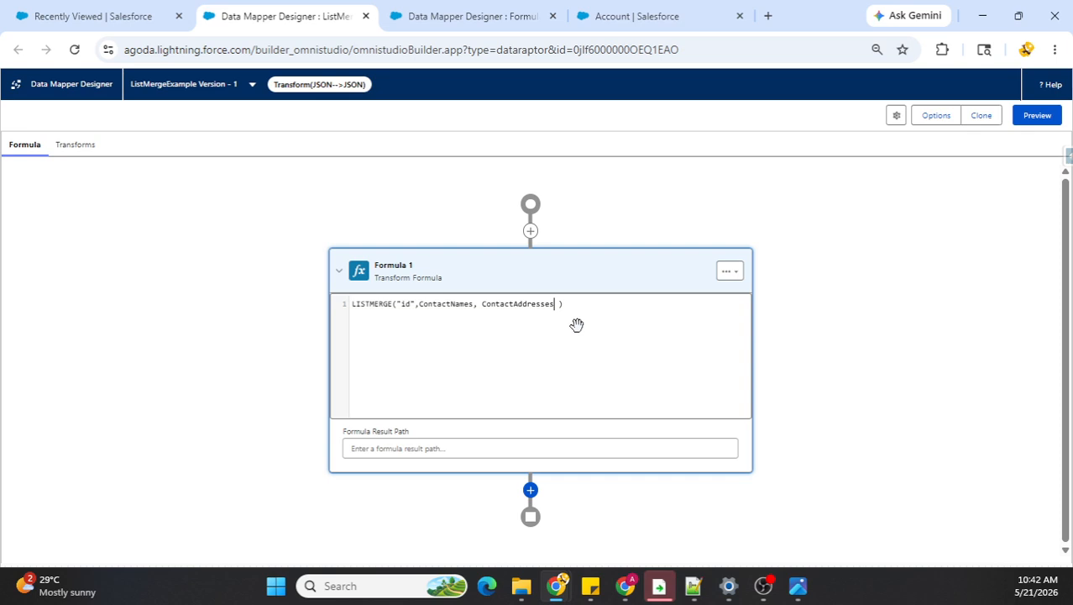
text(sses,)
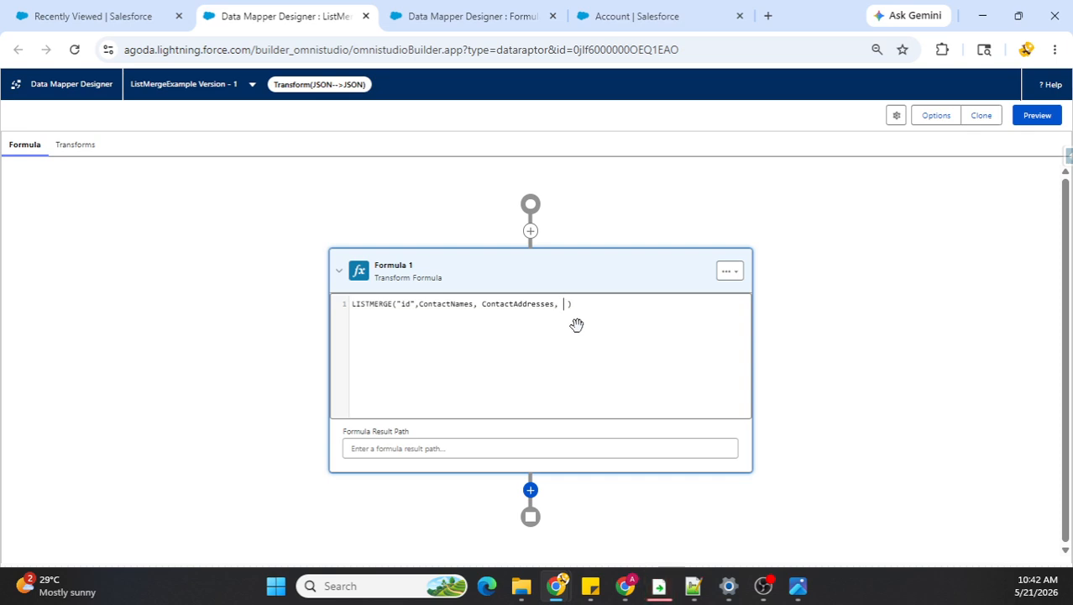
Step: Add ContactBirthdates as the third list in the LISTMERGE formula
key(ctrl+v)
key(BackSpace)
key(BackSpace)
key(BackSpace)
key(BackSpace)
key(BackSpace)
text(Birthdates)
Step: Examine the transform's input JSON, comparing the id values and fields across the ContactNames, ContactAddresses and ContactBirthdates lists
click(78, 146)
click(874, 122)
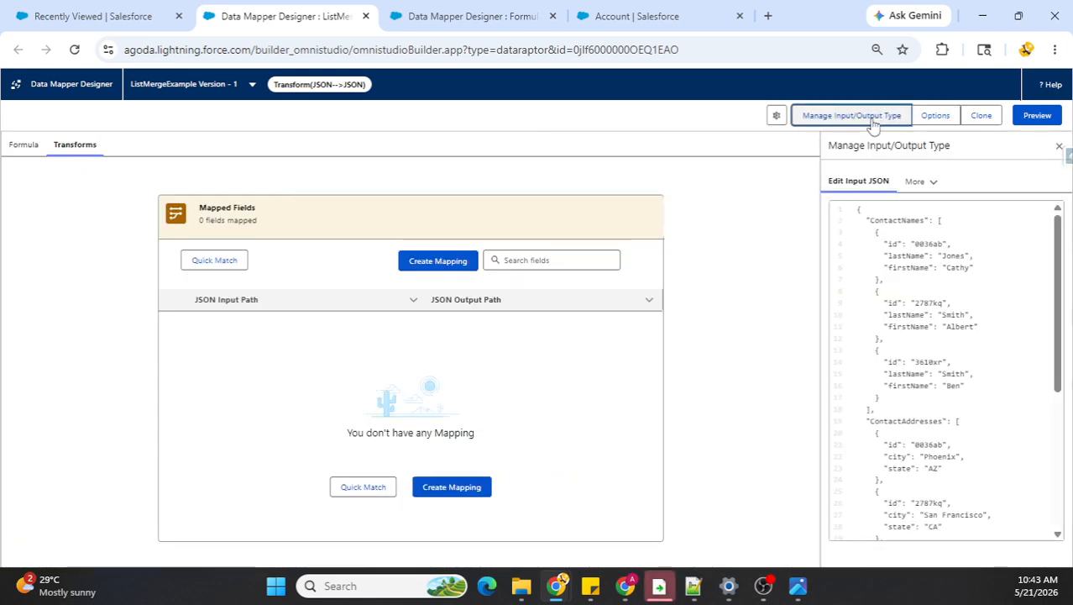
double_click(930, 244)
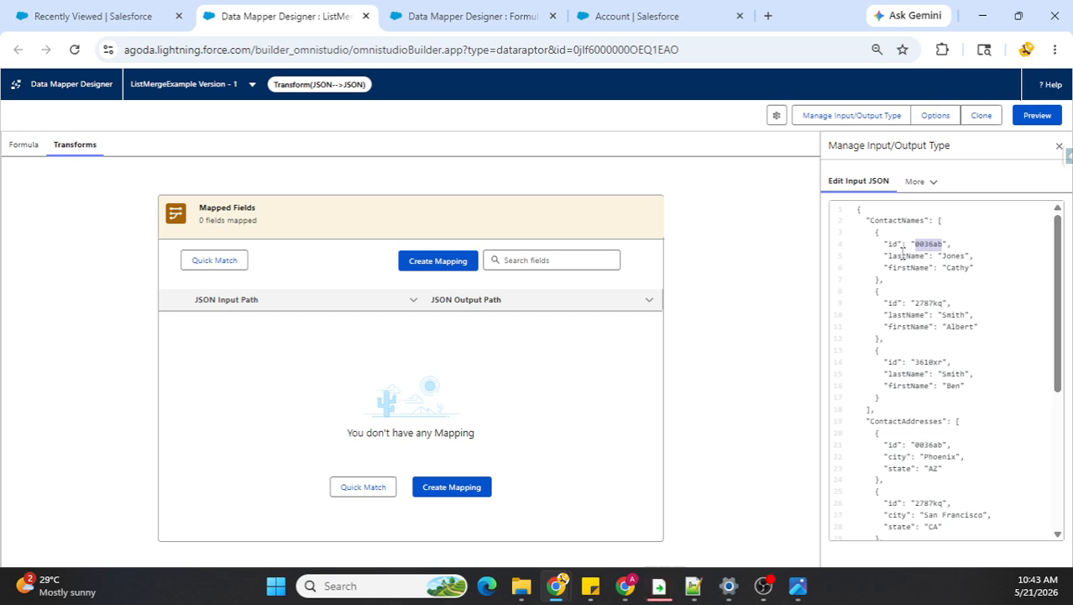
click(896, 245)
scroll(891, 269, down, 3)
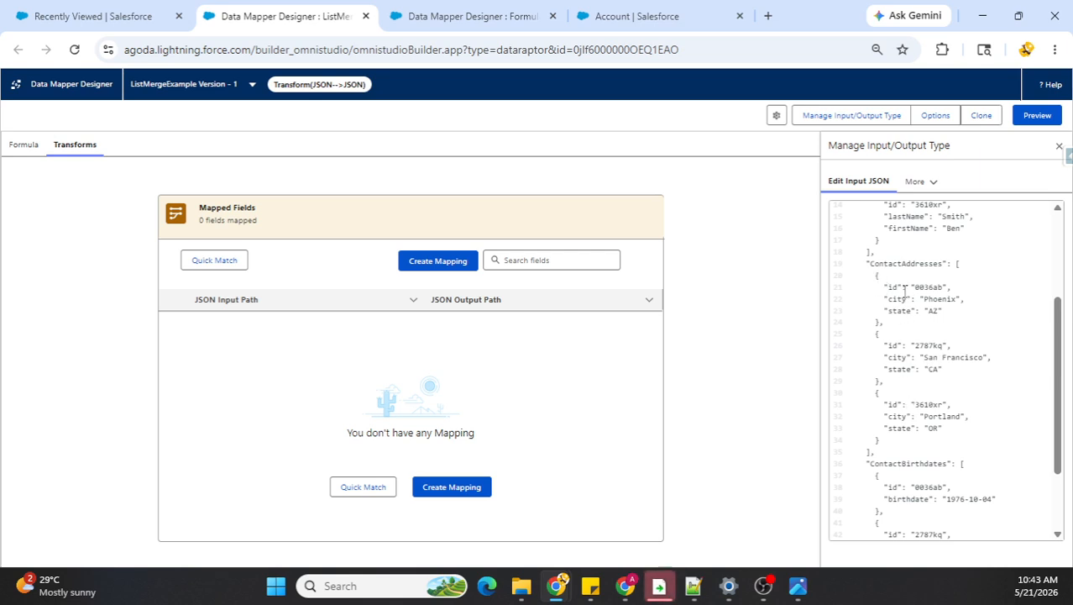
drag(873, 275, 879, 322)
click(903, 304)
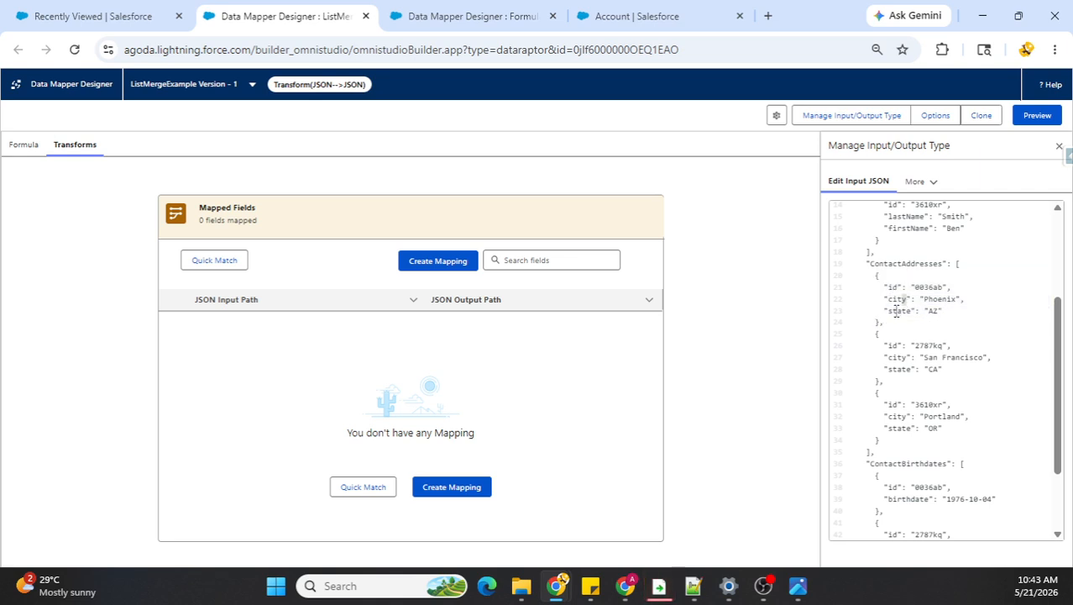
scroll(900, 309, up, 2)
scroll(919, 351, down, 4)
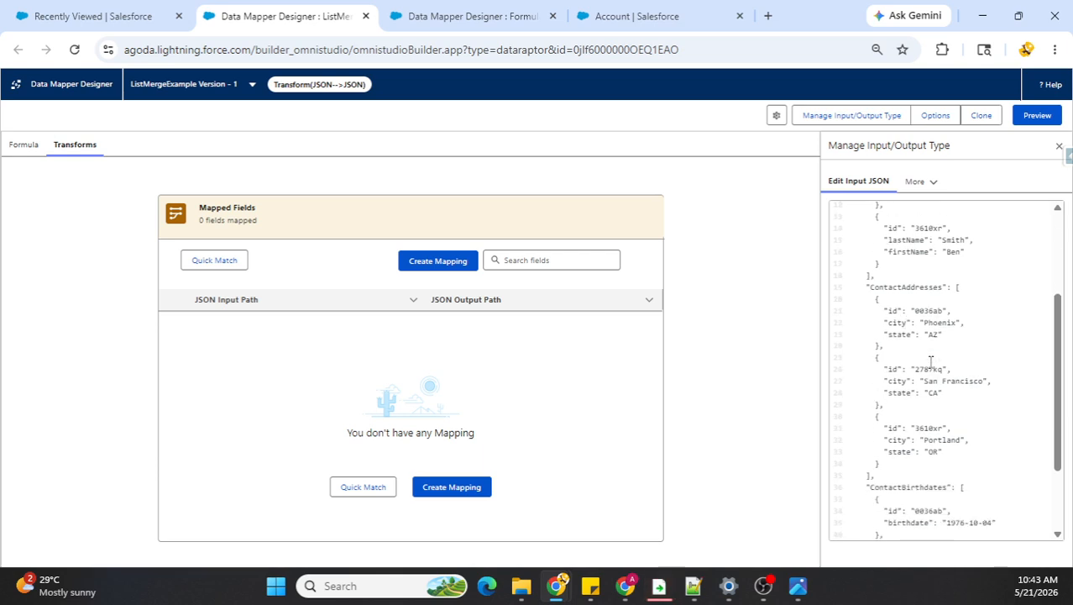
scroll(922, 348, up, 2)
double_click(925, 345)
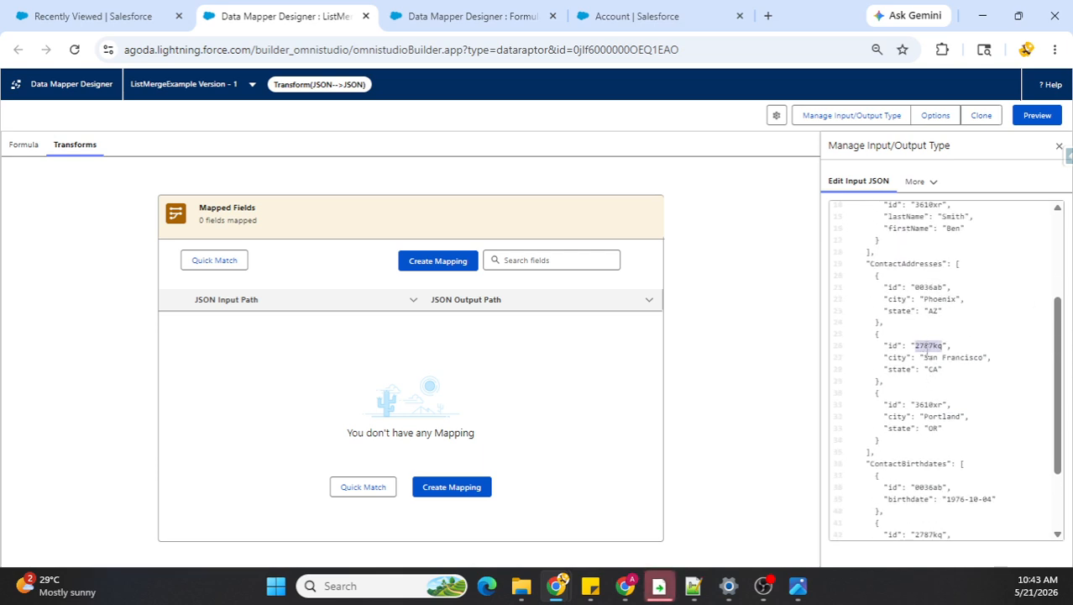
scroll(924, 301, down, 2)
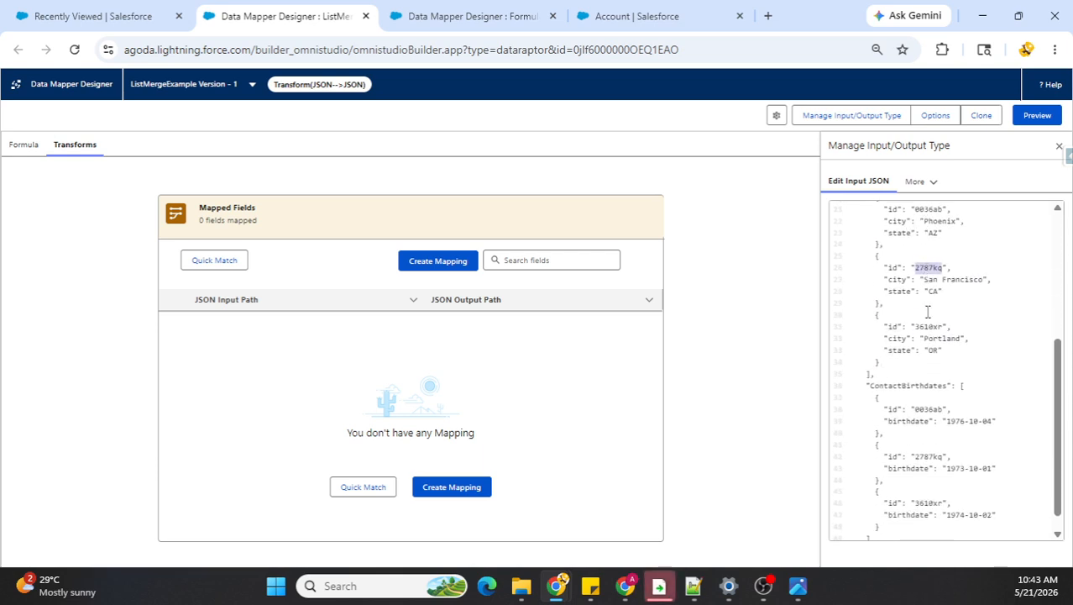
double_click(929, 410)
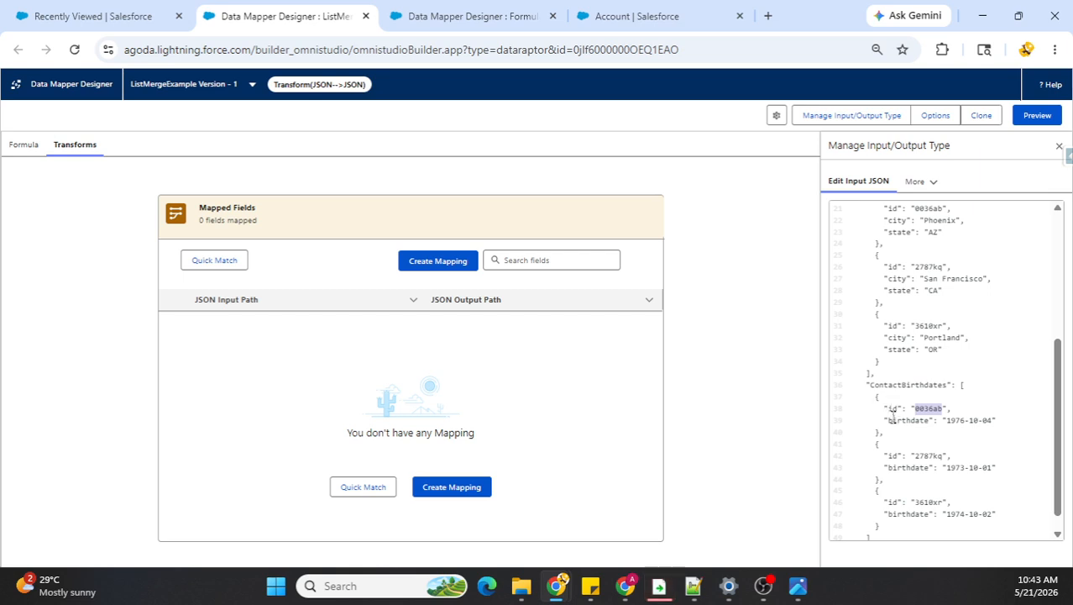
drag(893, 424, 999, 426)
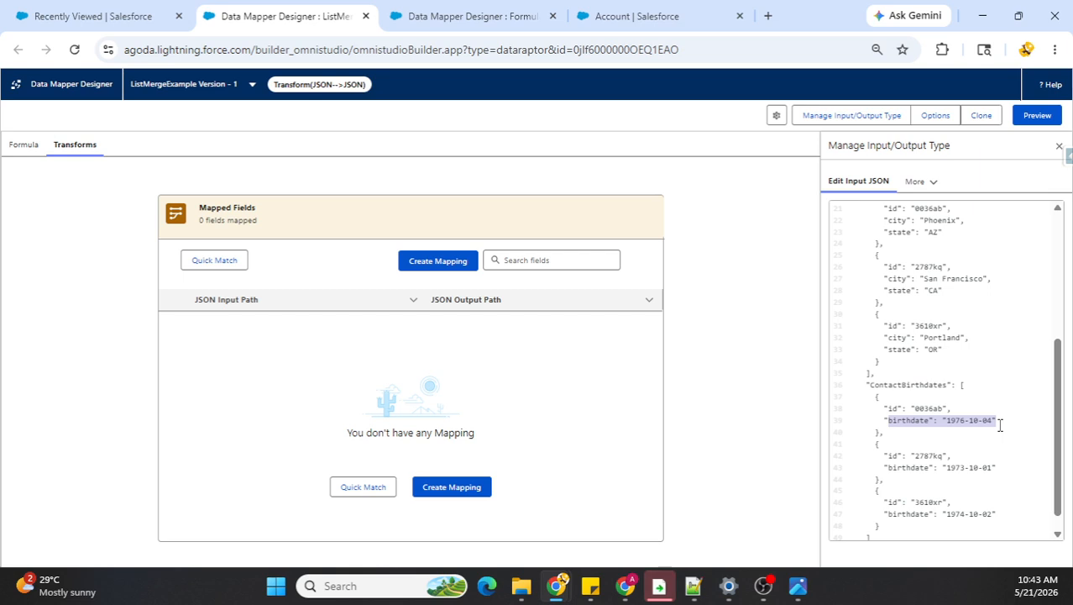
Step: Set the LISTMERGE formula's result path to ContactDetails
click(23, 148)
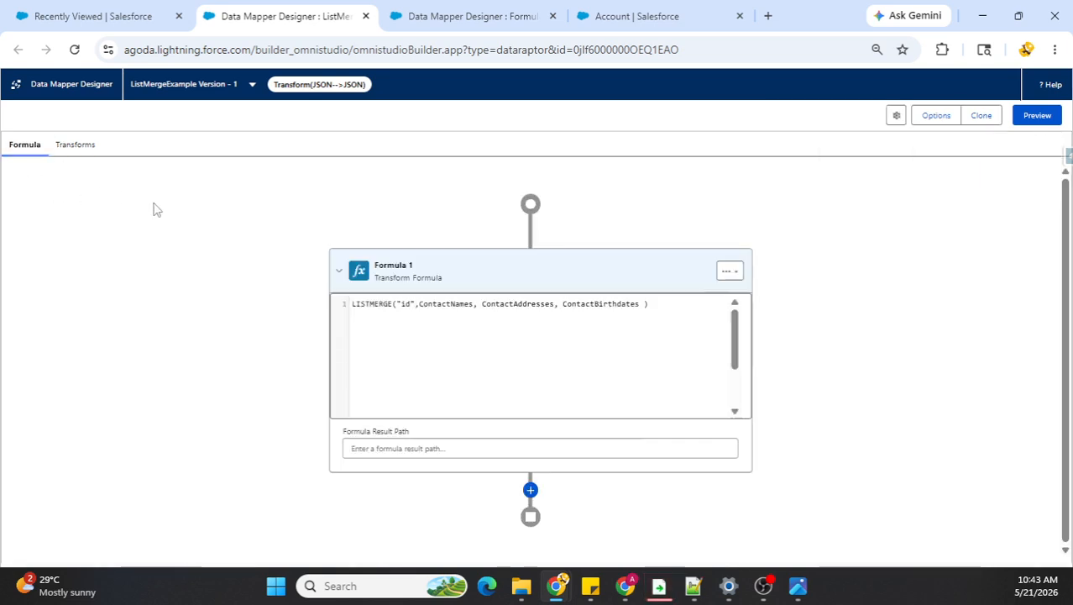
click(435, 449)
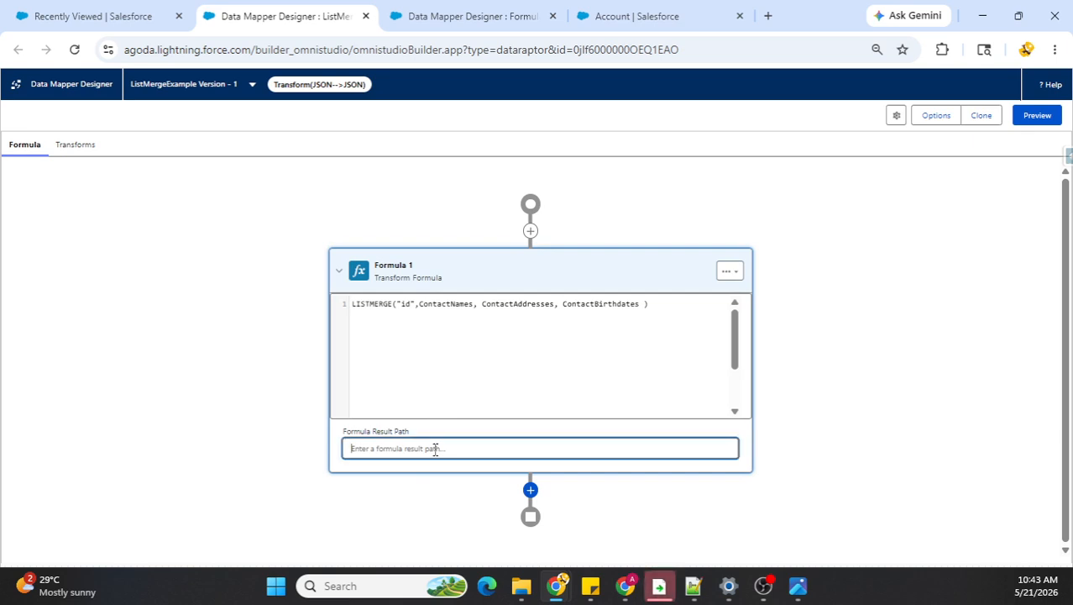
text(contactDetails)
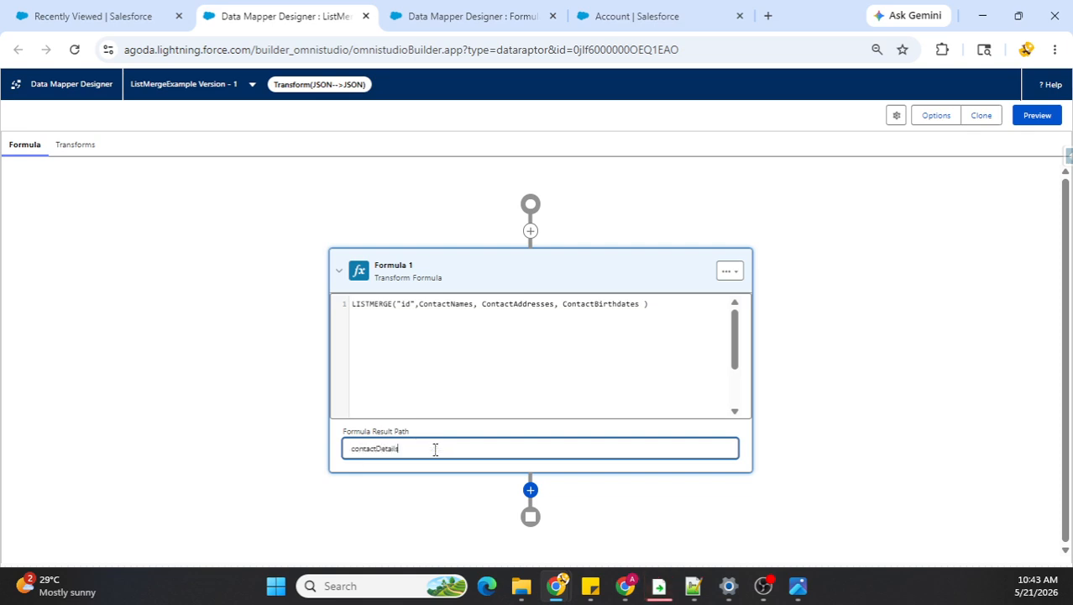
key(Delete)
text(C)
click(68, 146)
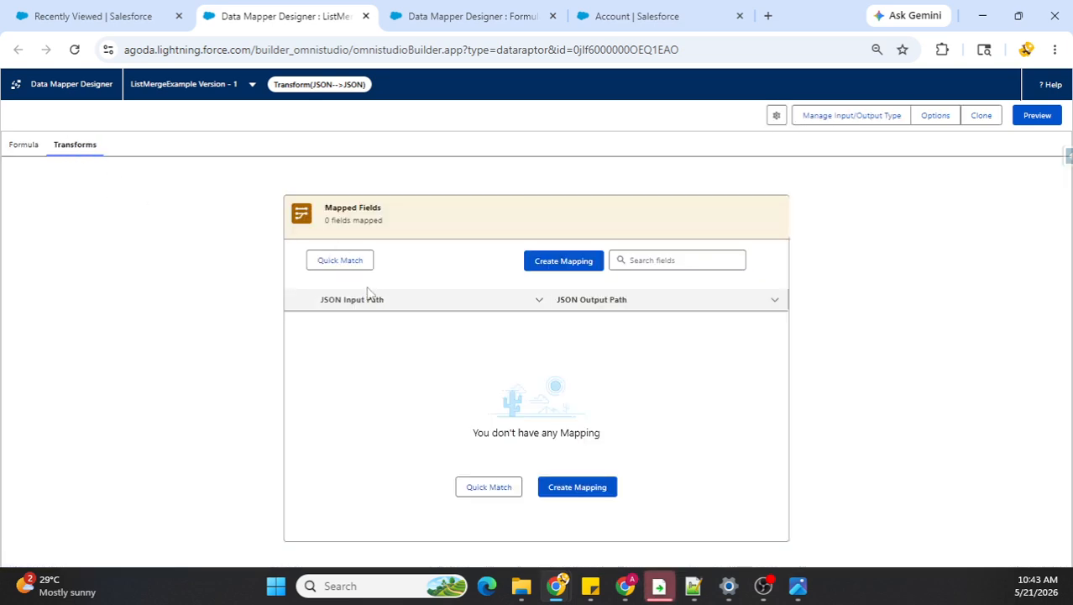
click(548, 275)
click(292, 241)
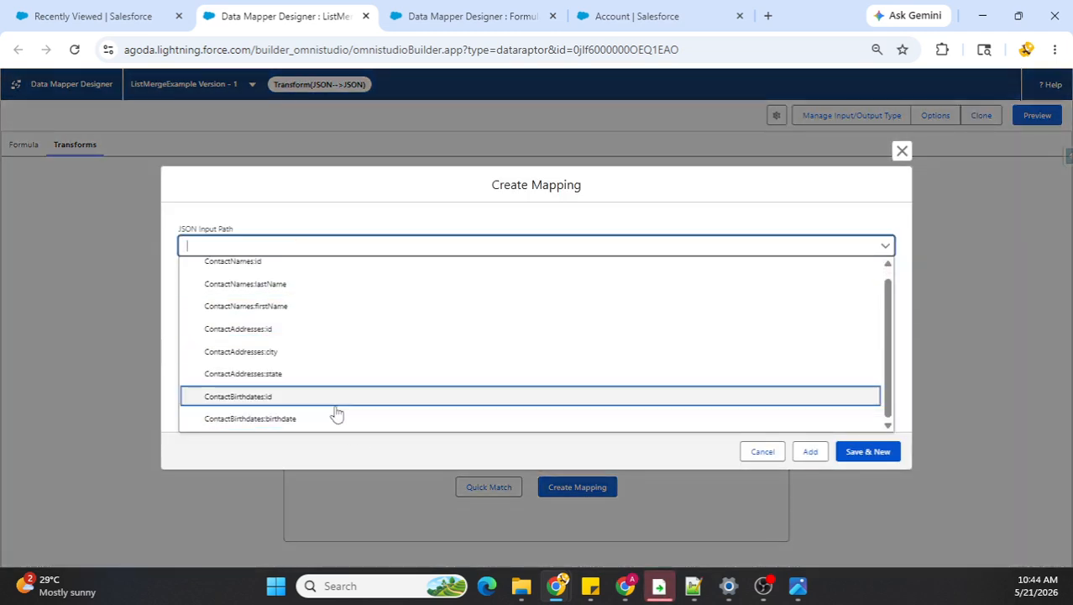
scroll(325, 389, up, 1)
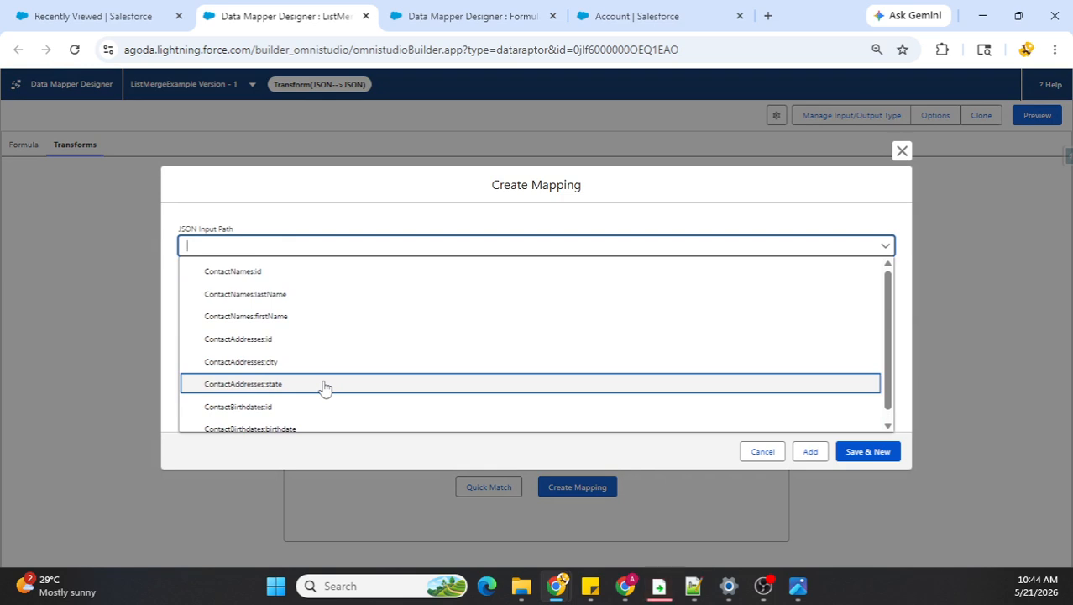
scroll(327, 385, down, 1)
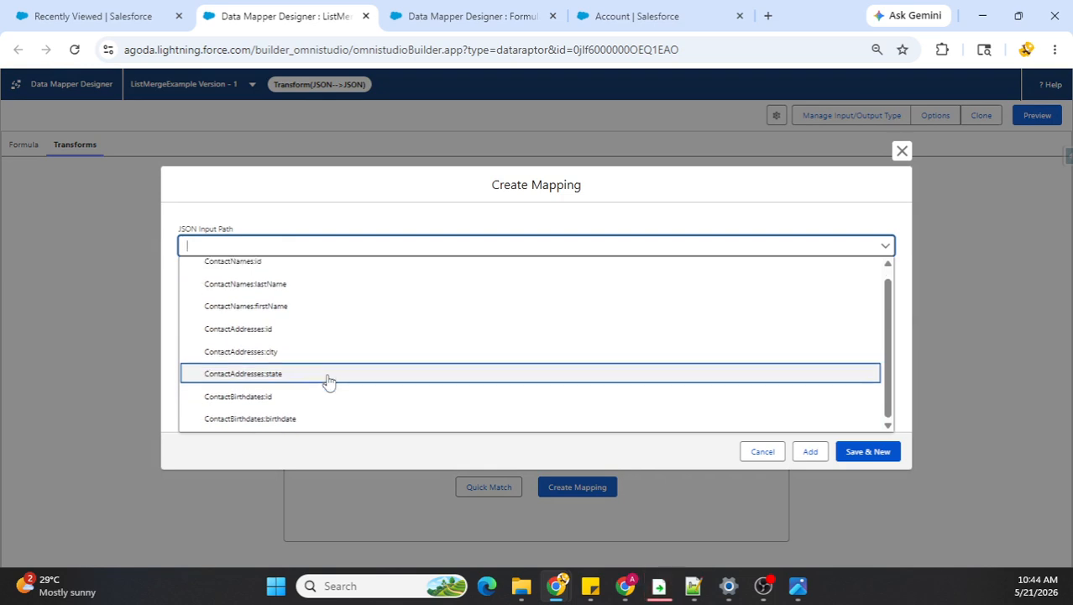
click(251, 502)
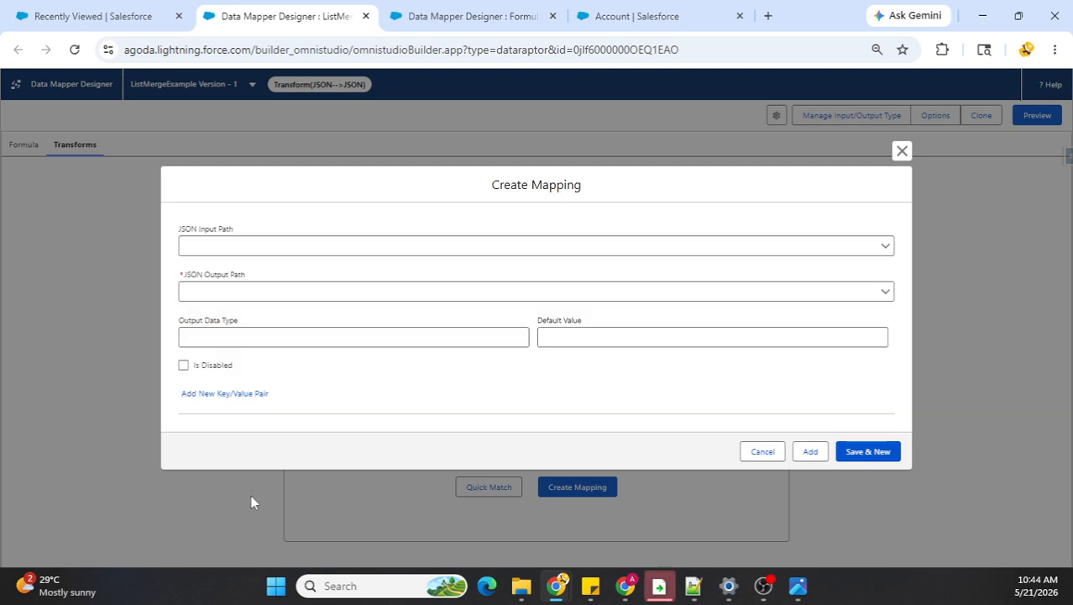
click(902, 151)
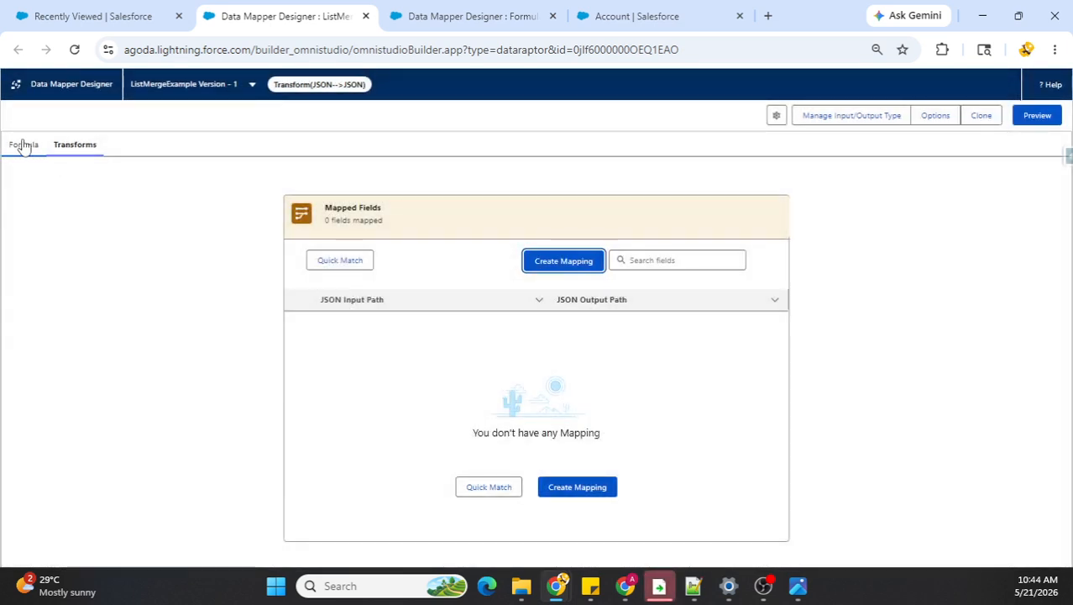
Step: Add a transform mapping from the JSON input path ContactDetails to the JSON output path ContactDetails
click(24, 144)
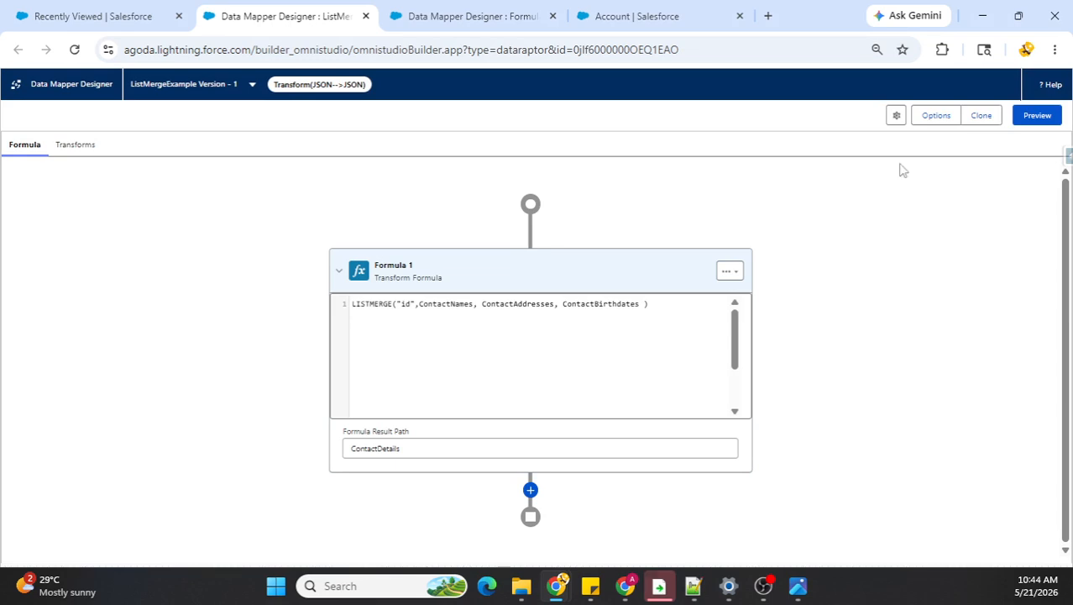
click(67, 147)
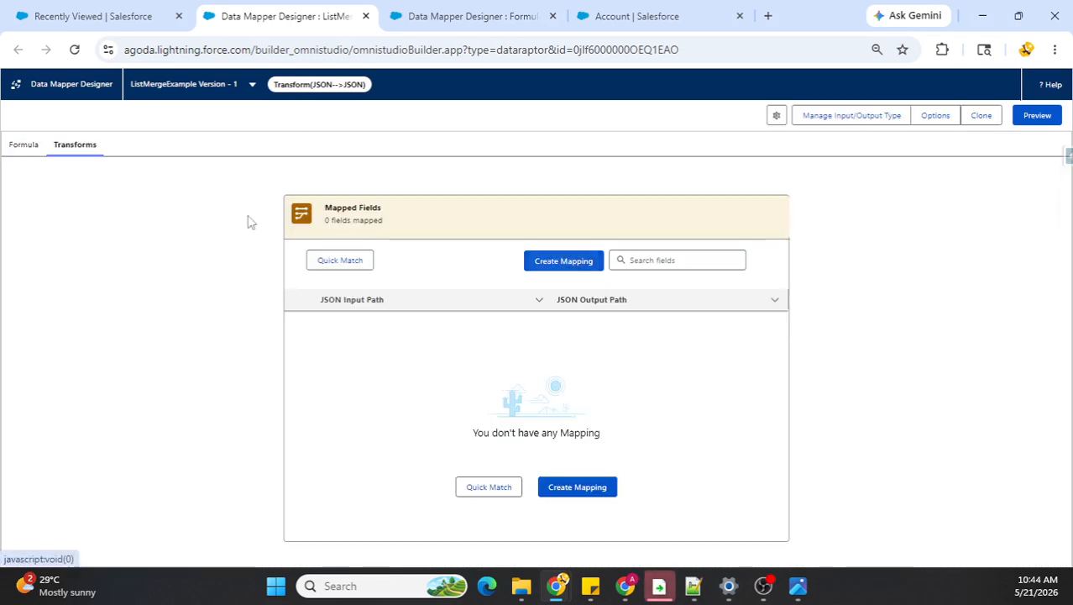
click(529, 262)
click(297, 245)
scroll(313, 319, down, 2)
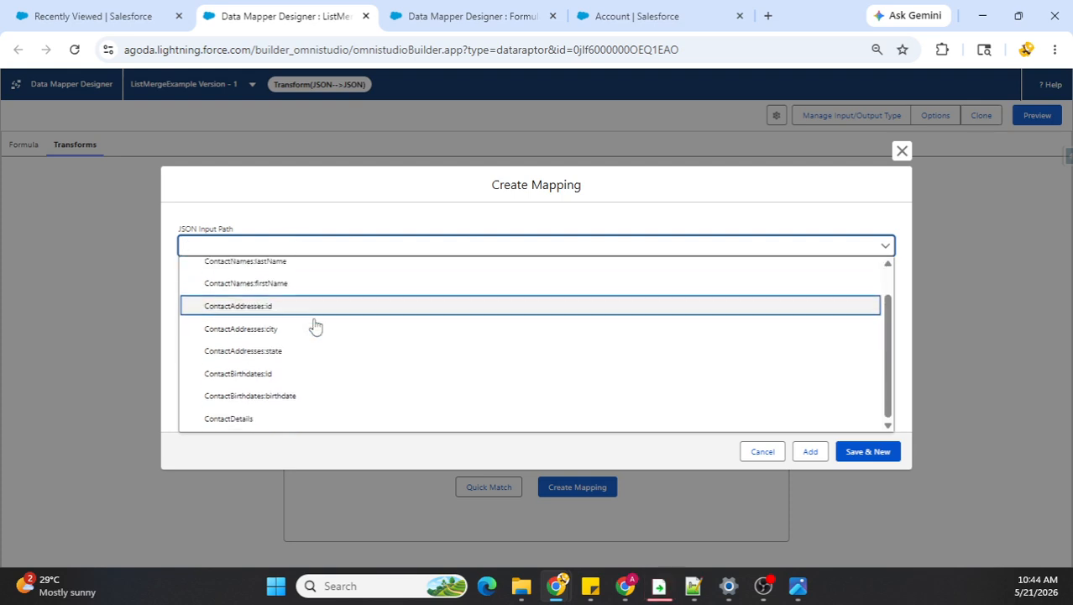
click(252, 418)
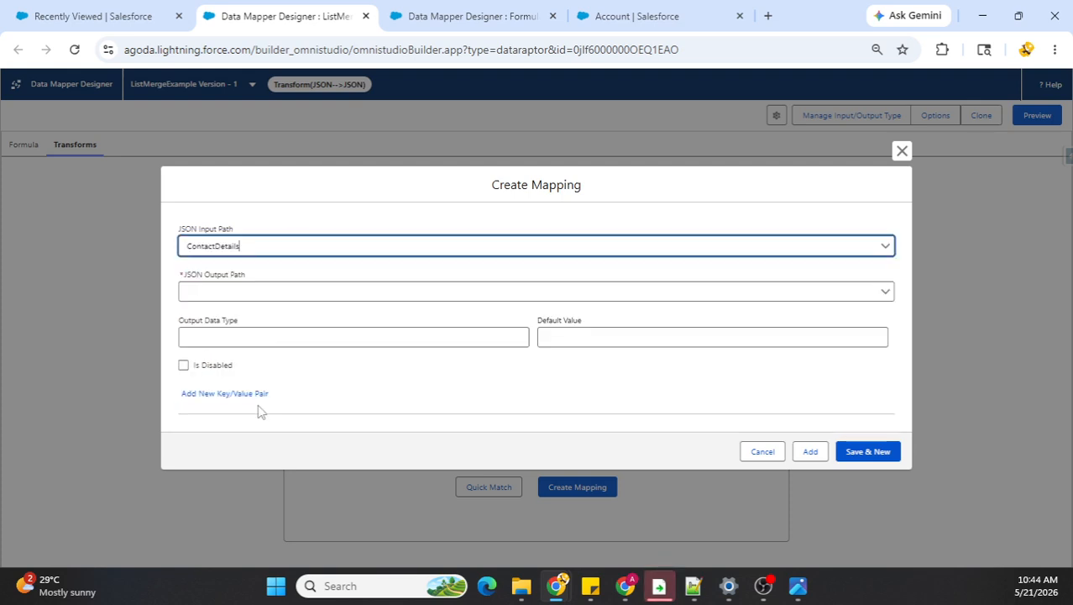
click(261, 292)
text(ContactDetails)
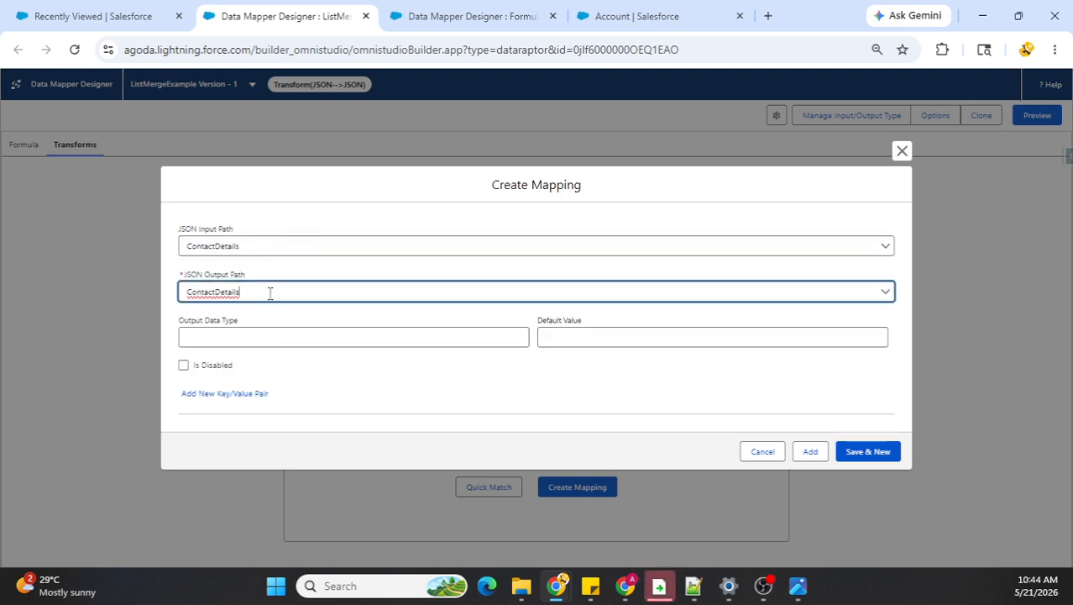
click(357, 439)
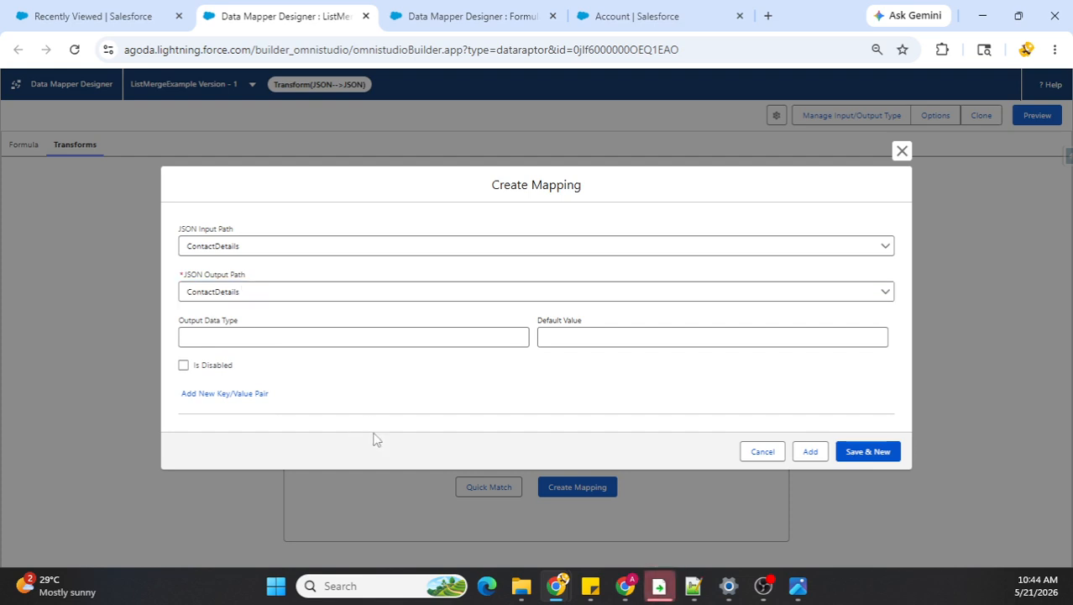
click(811, 453)
Step: Execute the transform in the preview with the sample contact lists, and return to editing
click(1037, 116)
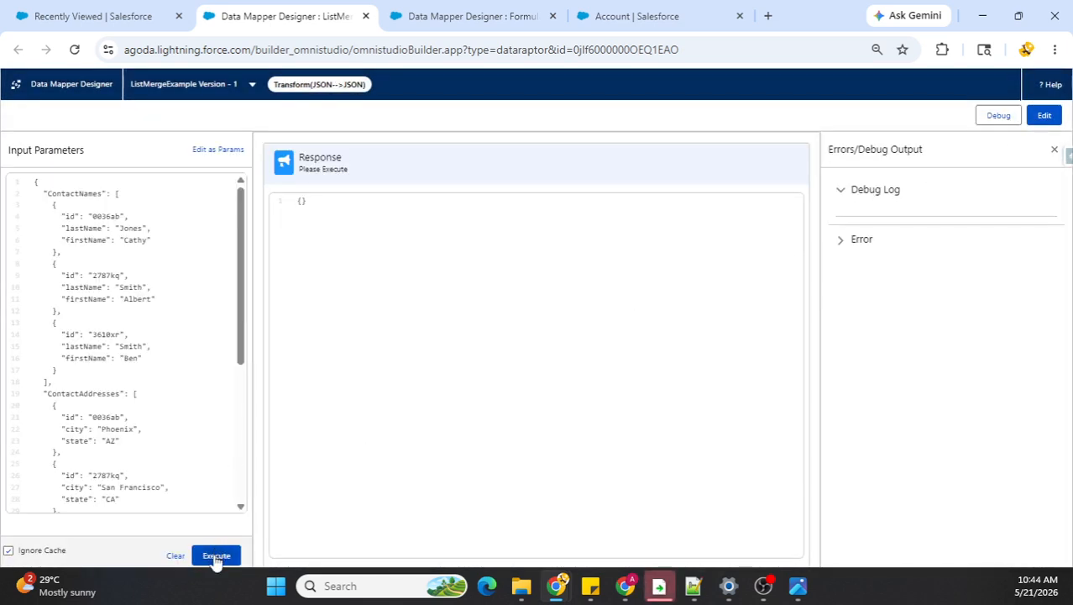
click(215, 555)
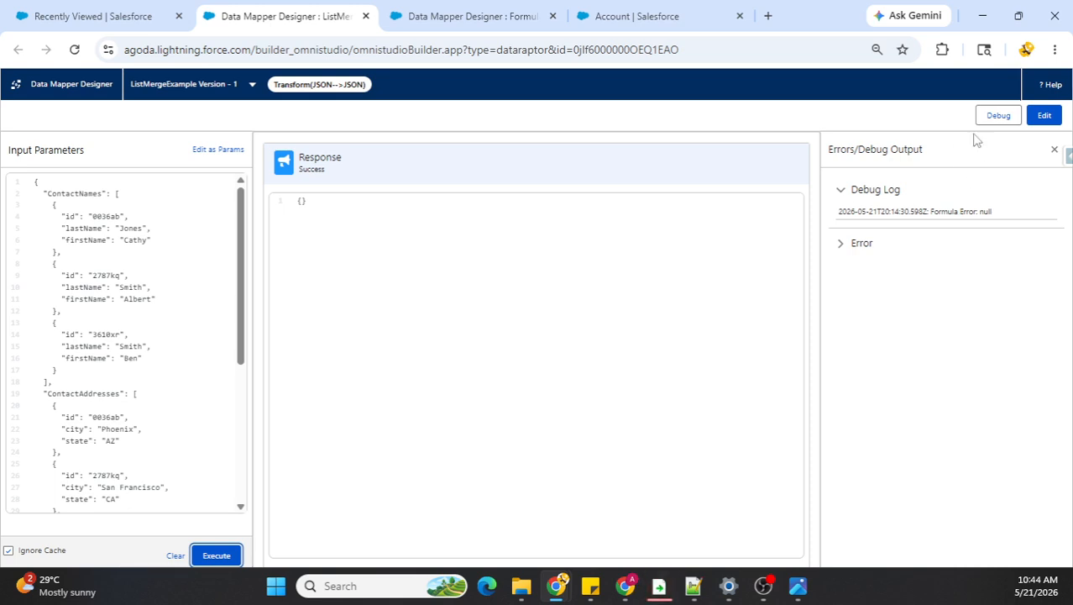
click(1042, 122)
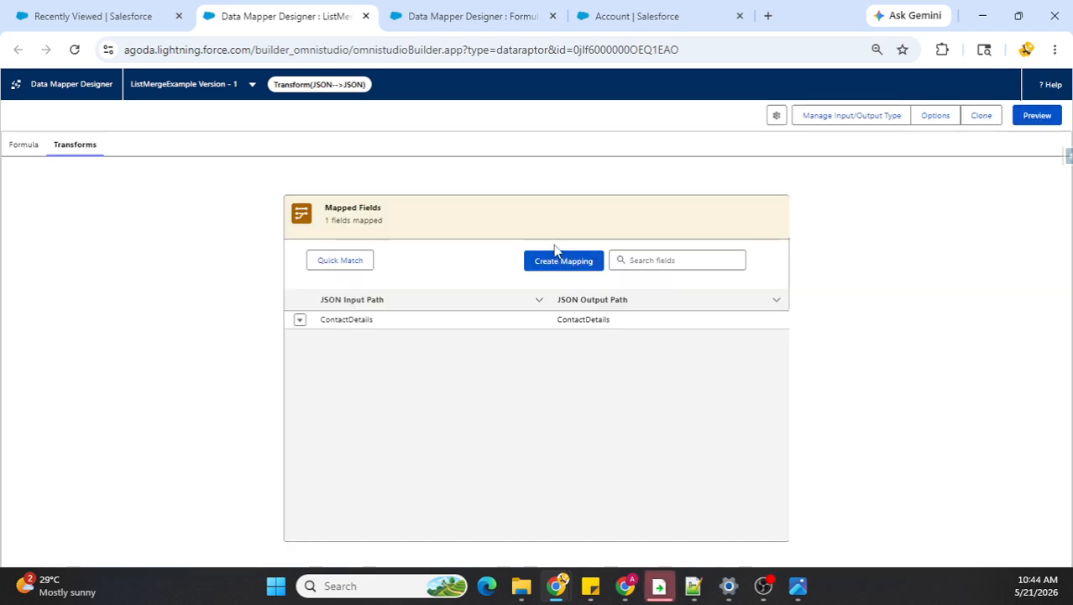
Step: Wrap ContactNames, ContactAddresses and ContactBirthdates in percent signs in the LISTMERGE formula and remove the space before the closing parenthesis
click(19, 151)
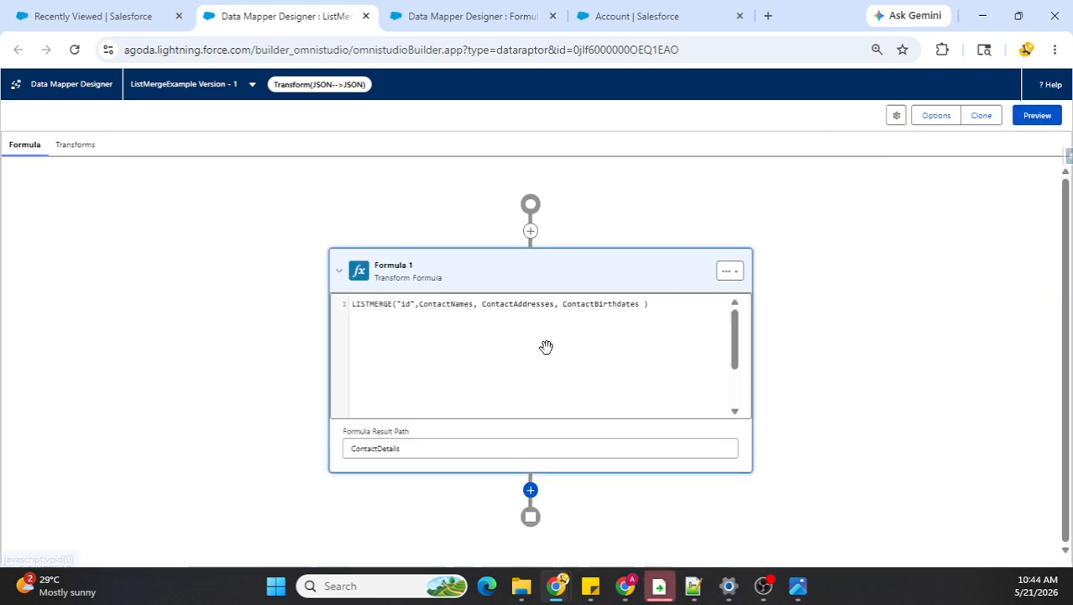
click(419, 303)
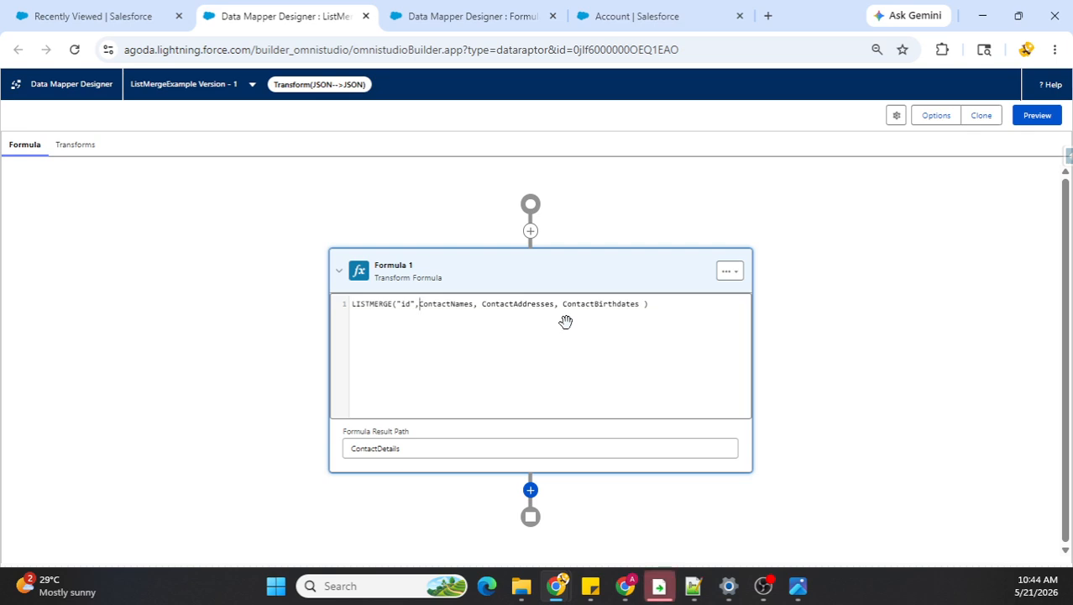
text(%)
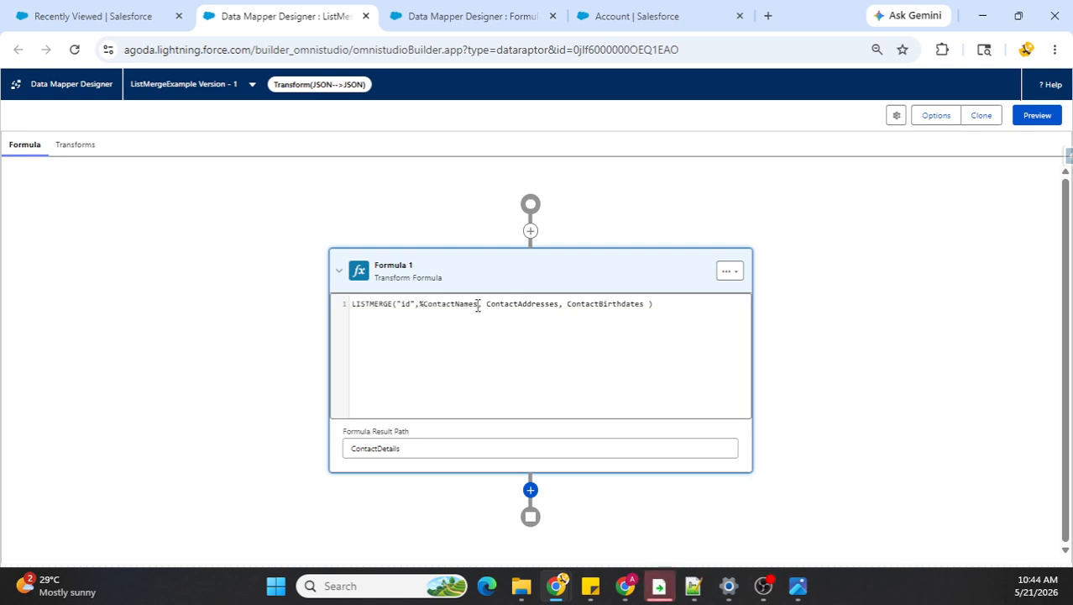
text(%)
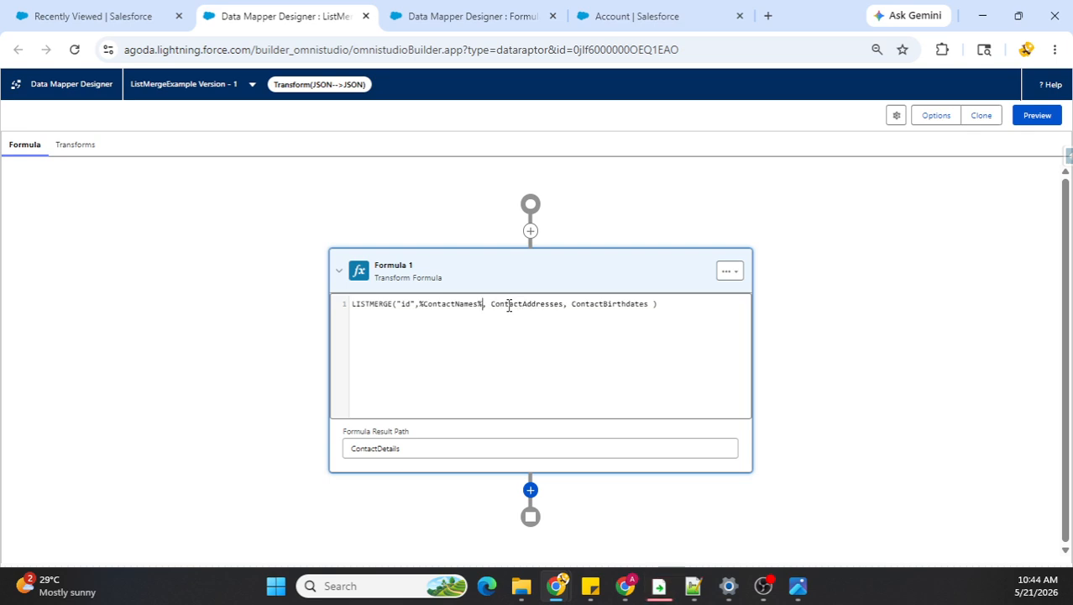
text(%)
click(569, 304)
text(%, )
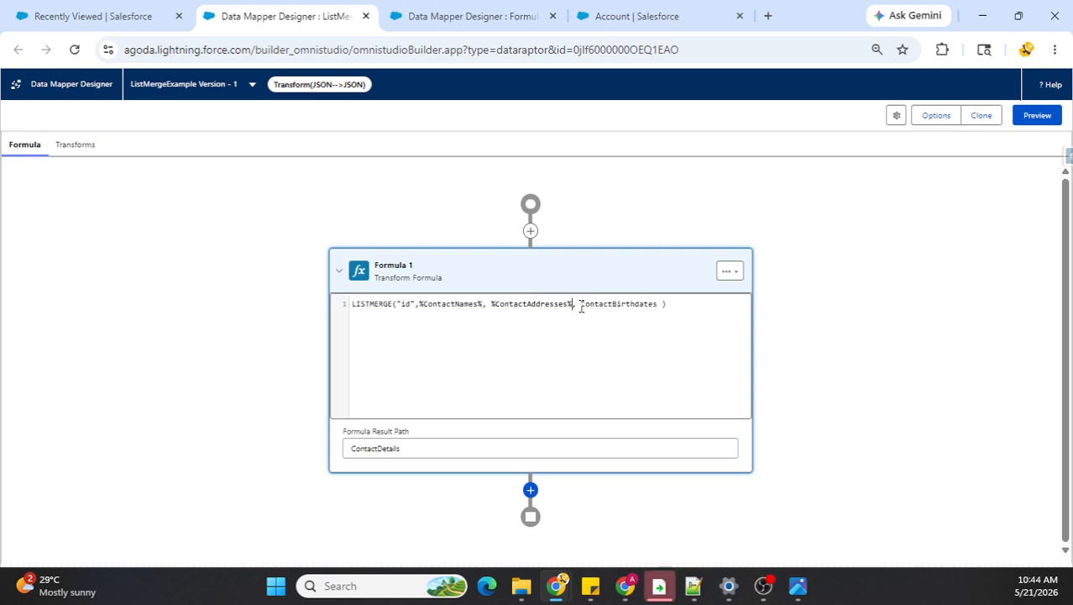
text(%)
click(662, 306)
text(%)
key(Delete)
text(%)
click(813, 348)
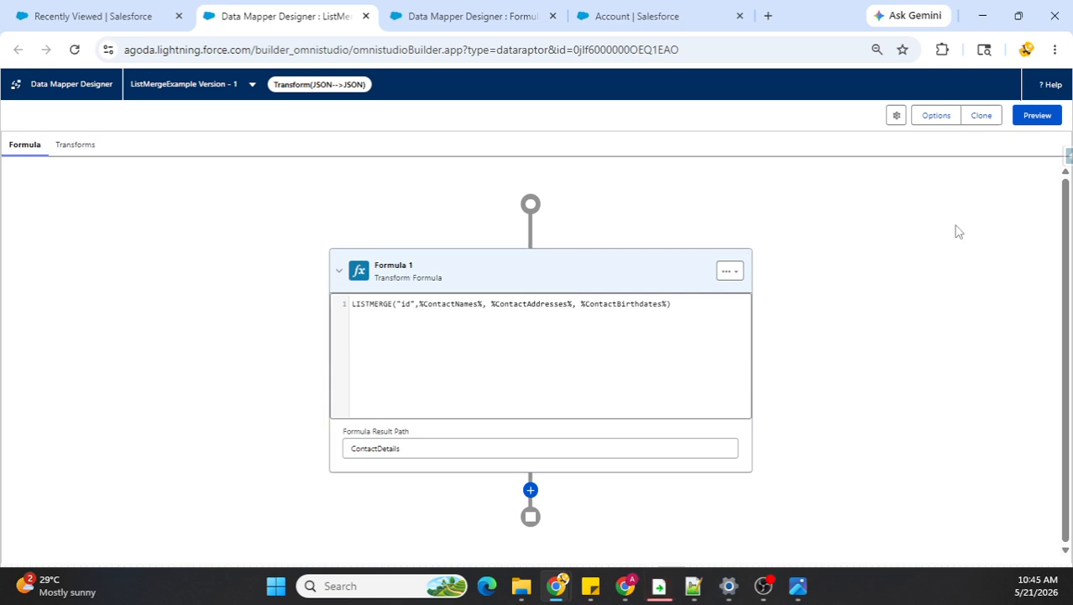
Step: Execute the transform again in the preview to test the LISTMERGE formula with percent-delimited list names
click(1035, 117)
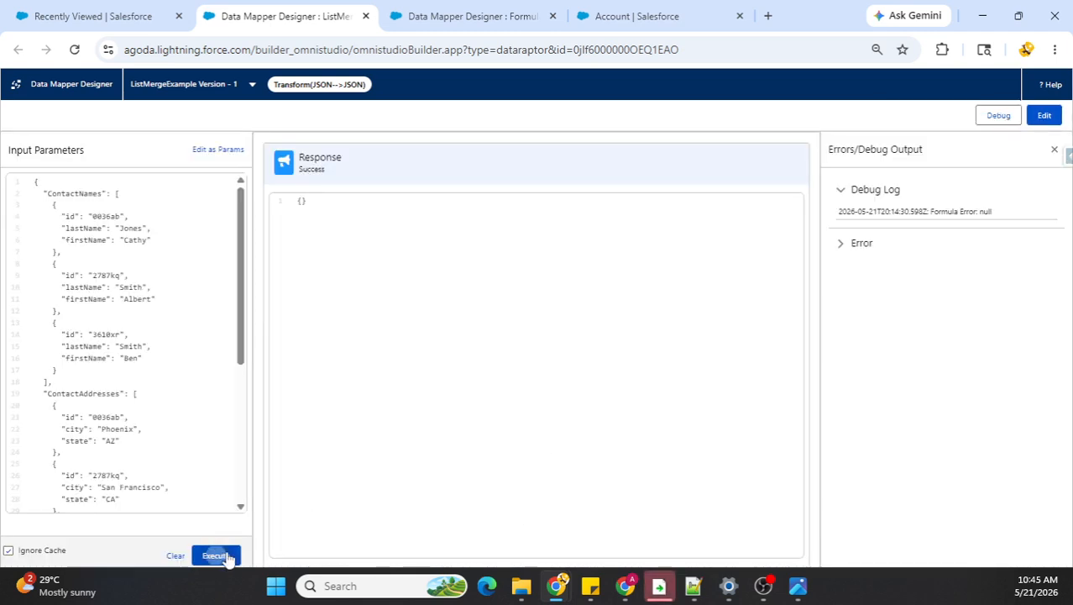
click(216, 554)
click(217, 556)
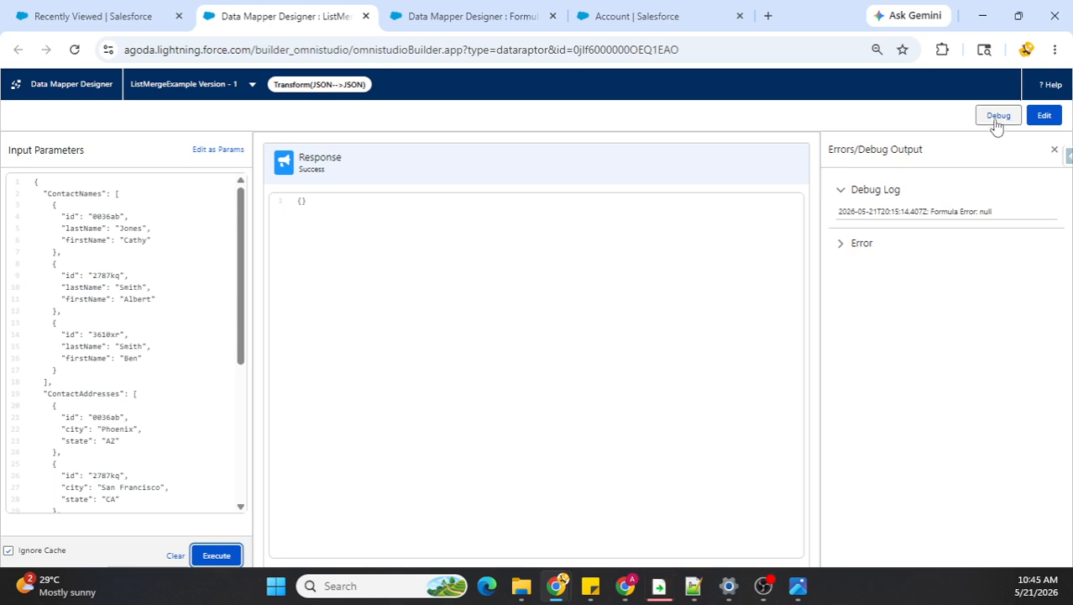
Step: Remove the spaces before ContactAddresses and ContactBirthdates in the LISTMERGE formula and execute the transform again in the preview
click(1046, 118)
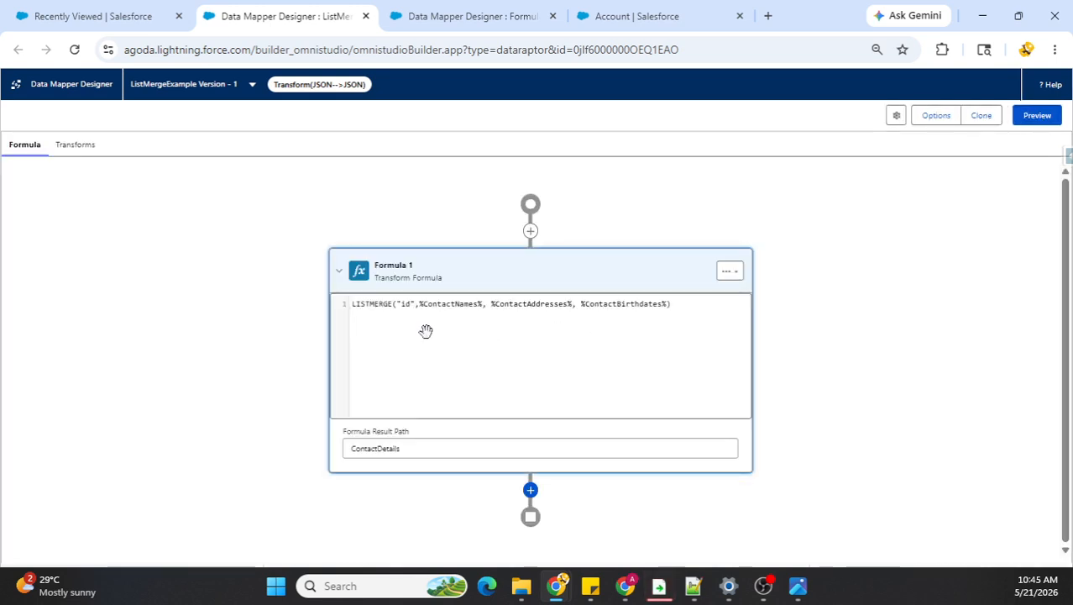
click(492, 306)
key(BackSpace)
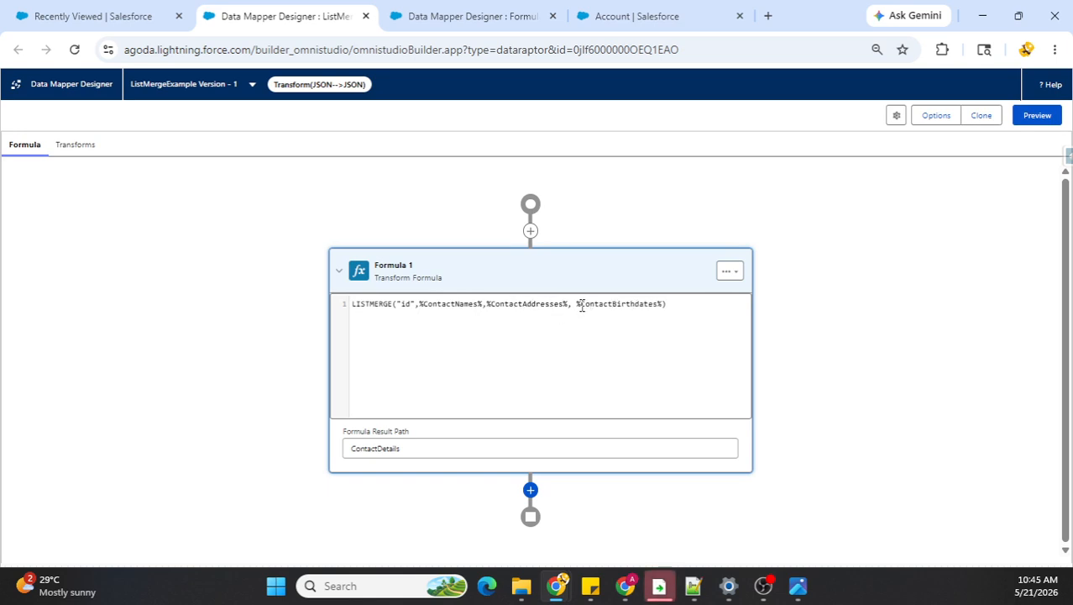
click(576, 304)
key(BackSpace)
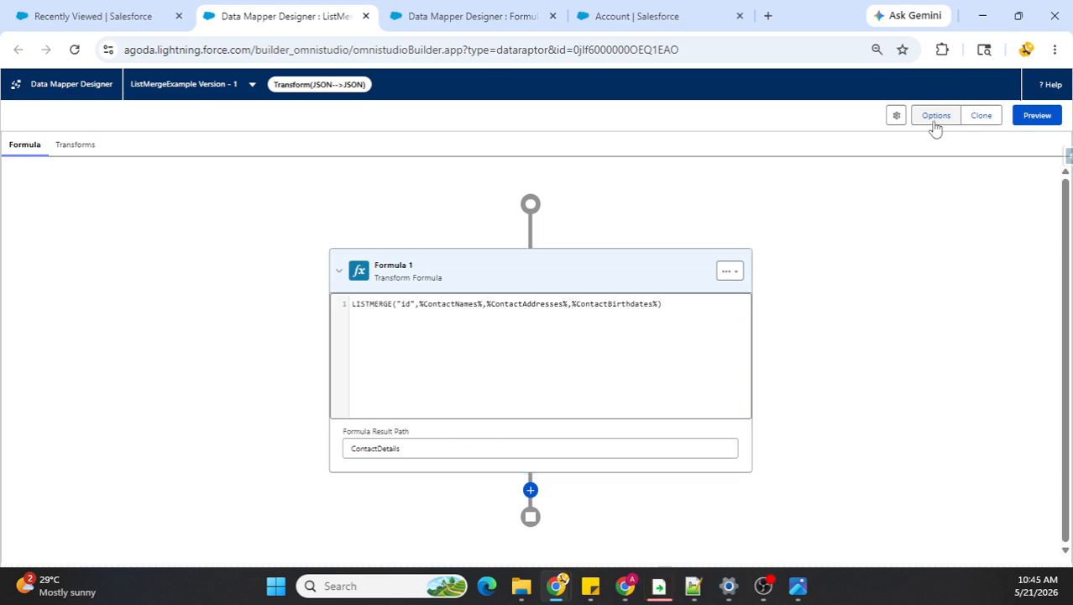
click(1028, 119)
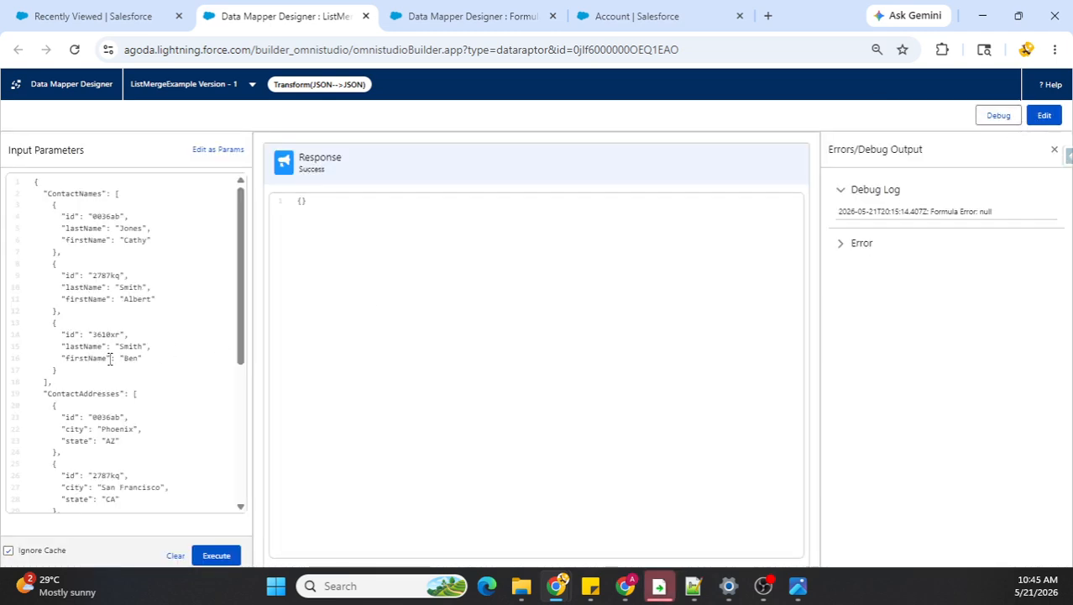
click(215, 556)
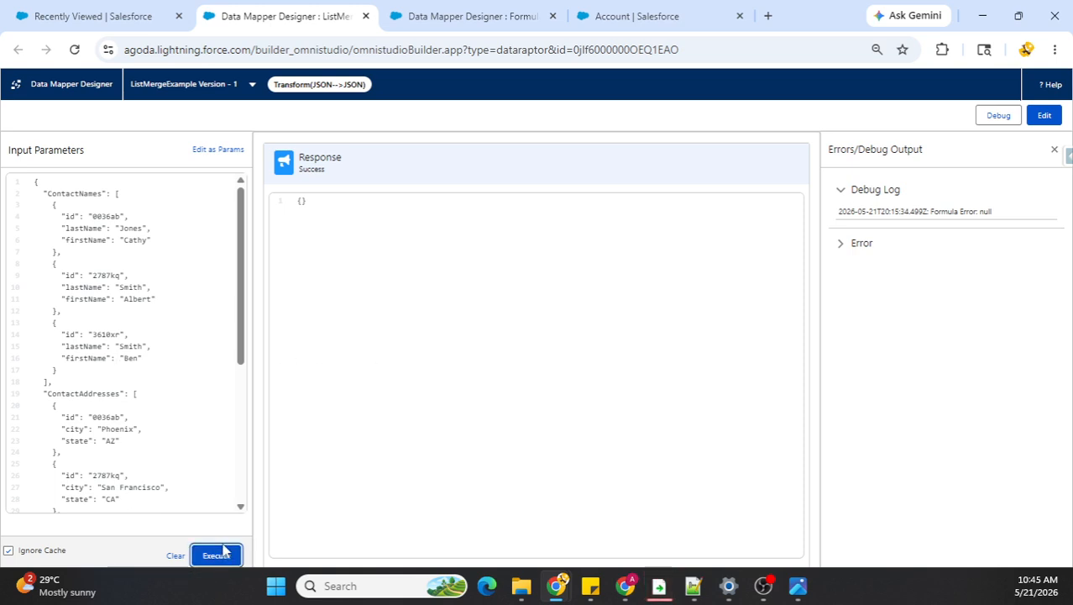
Step: Search the web for "ListMerge omnistudio" in a new browser tab
click(769, 16)
text(List)
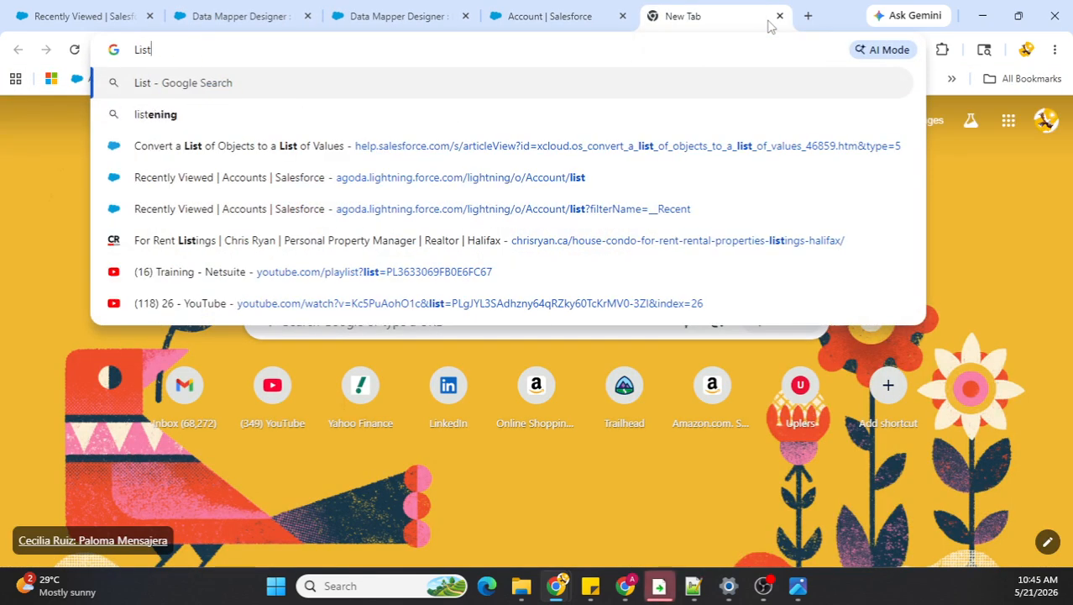
text(Merge )
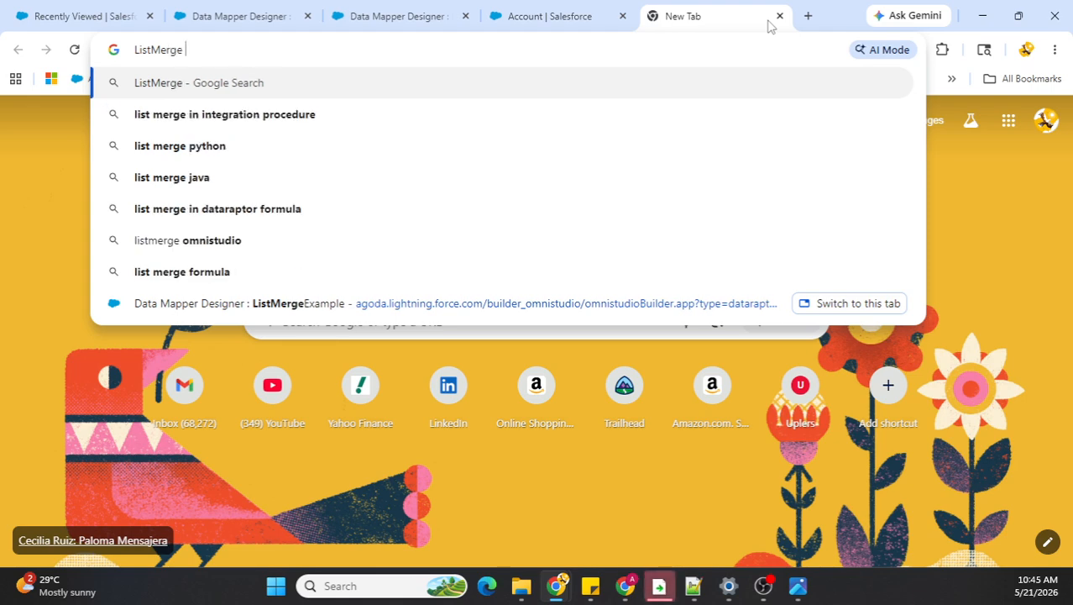
text(omnistudio)
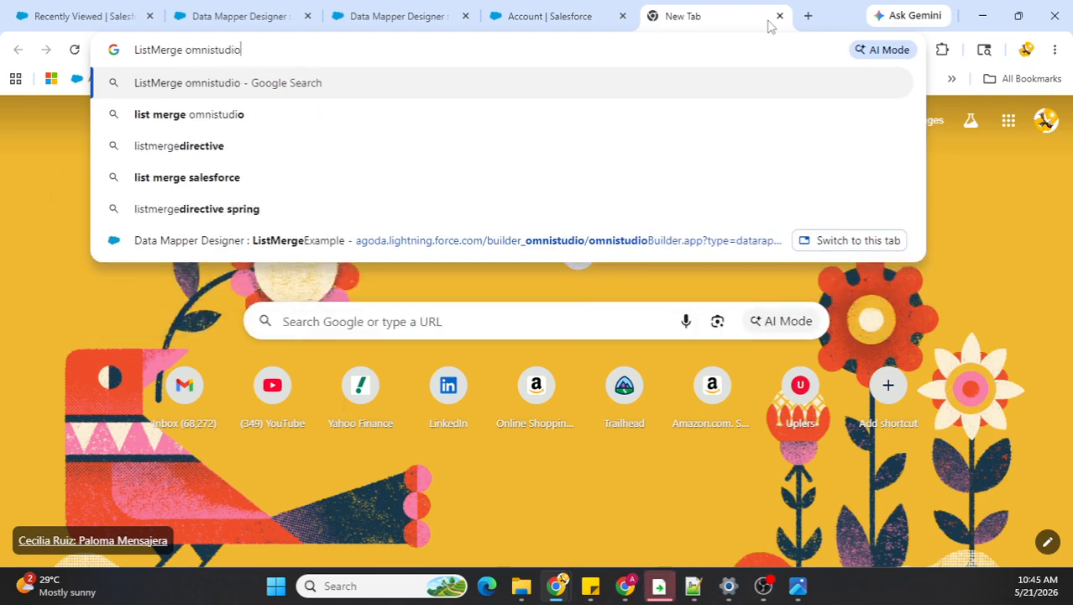
key(Return)
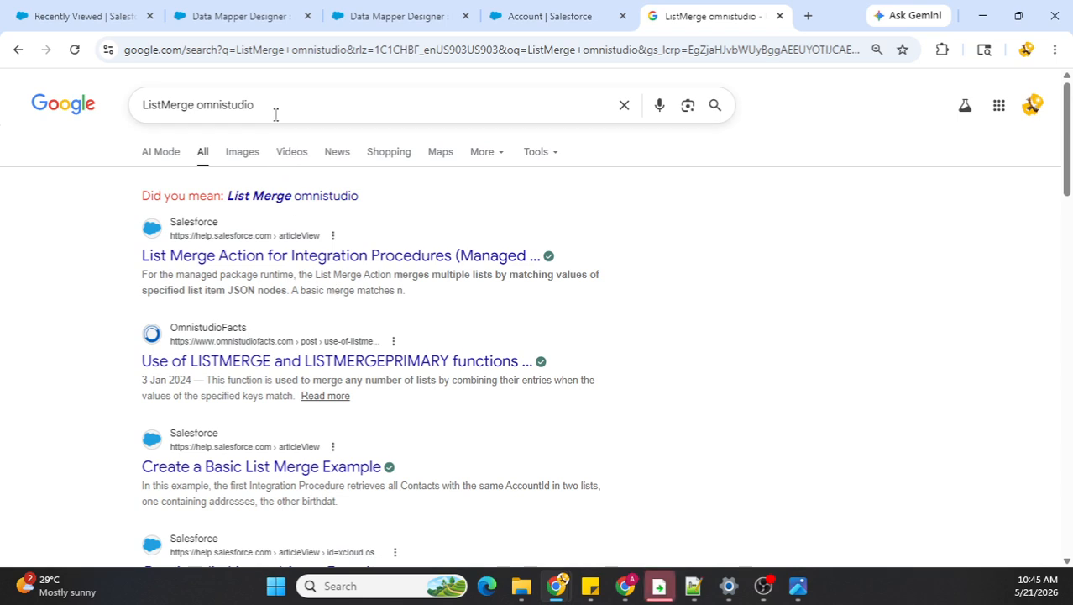
Step: Search the web for "formulas and functions in omnistudio data mapper" instead
drag(278, 108, 99, 113)
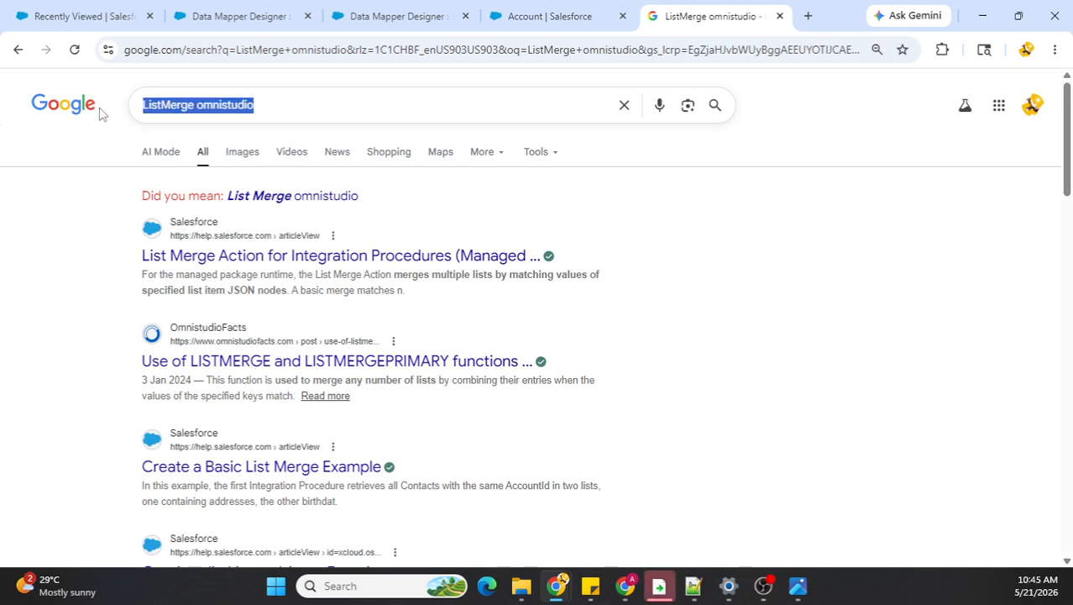
text(formu)
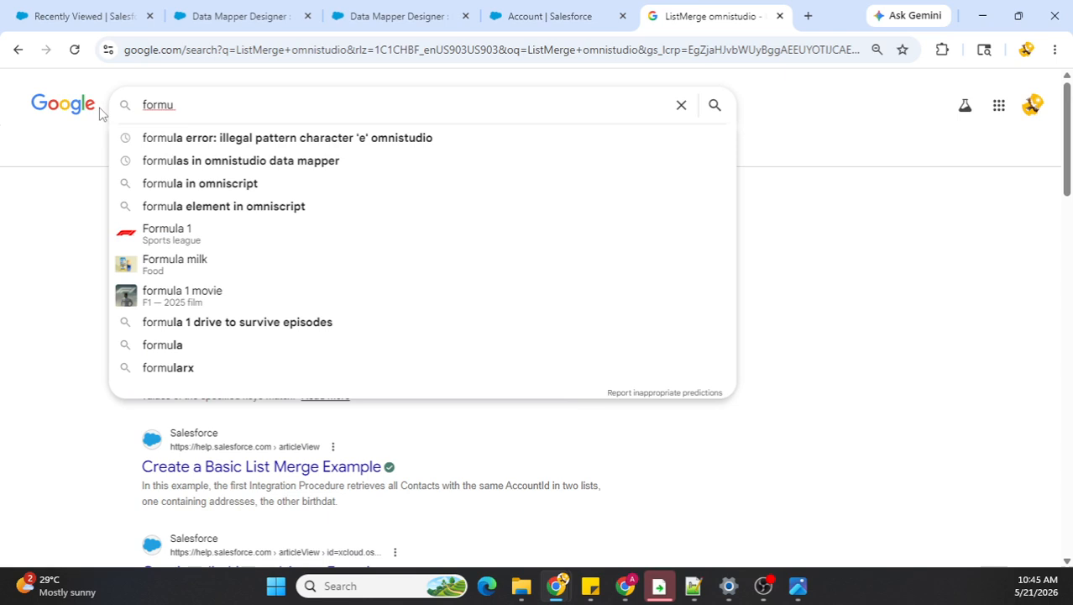
text(las and functi)
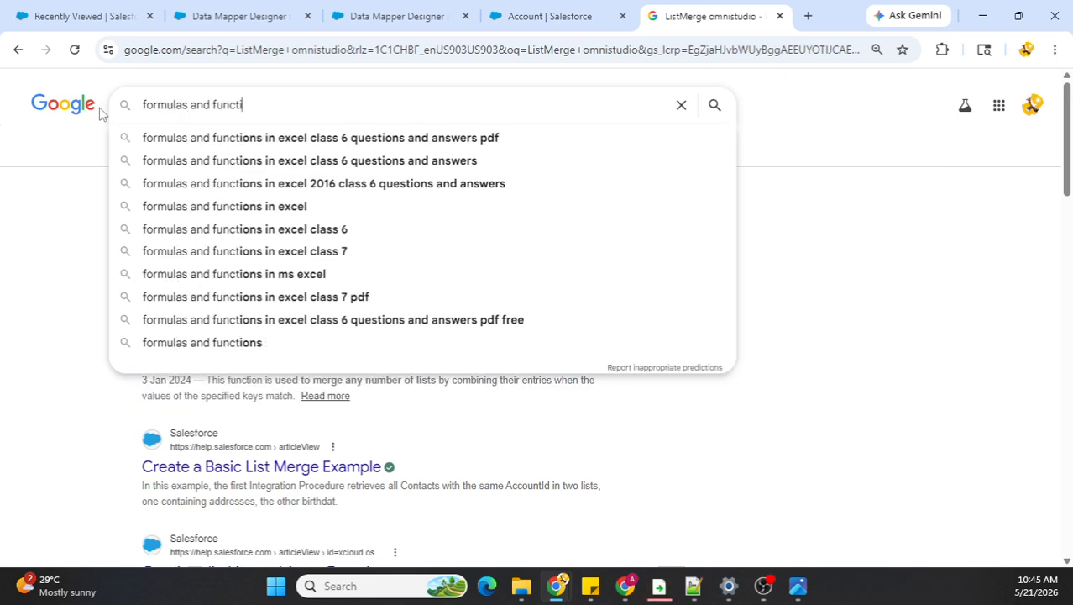
text(ons in omnistudi)
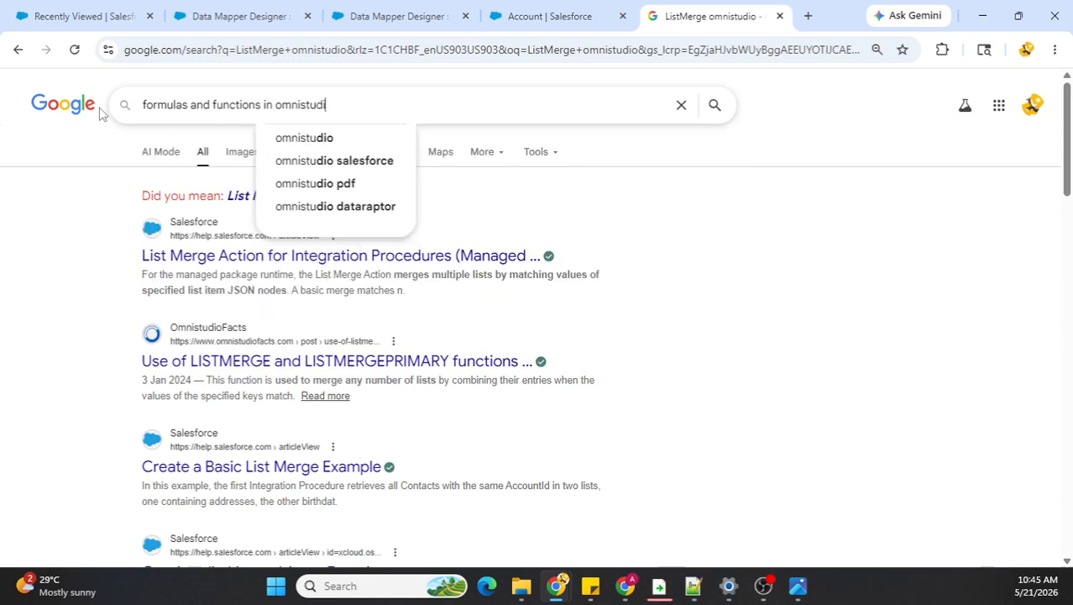
text(o data)
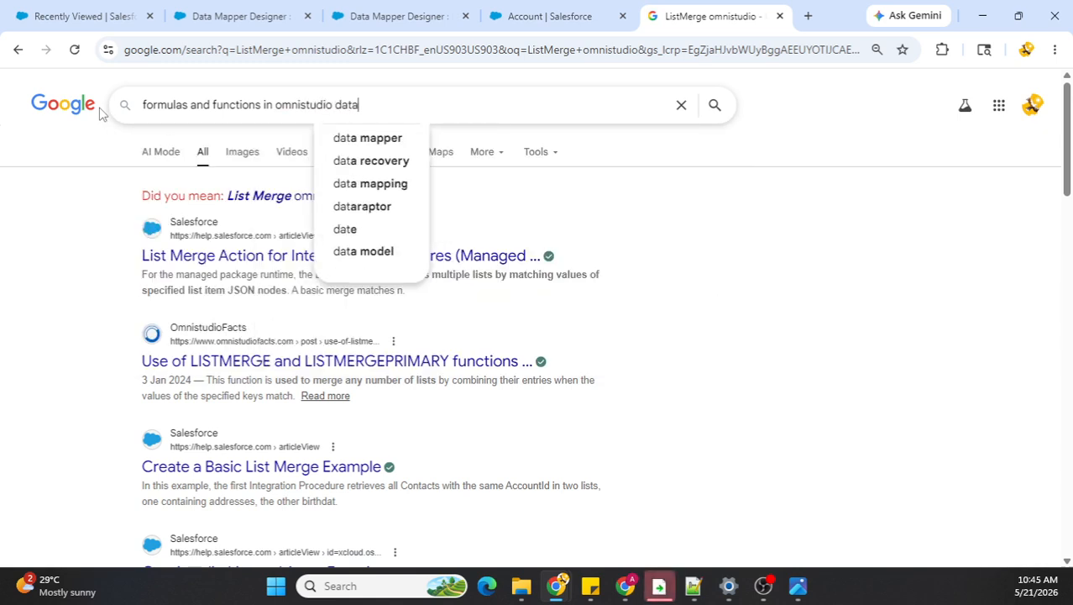
text( mapper)
key(Return)
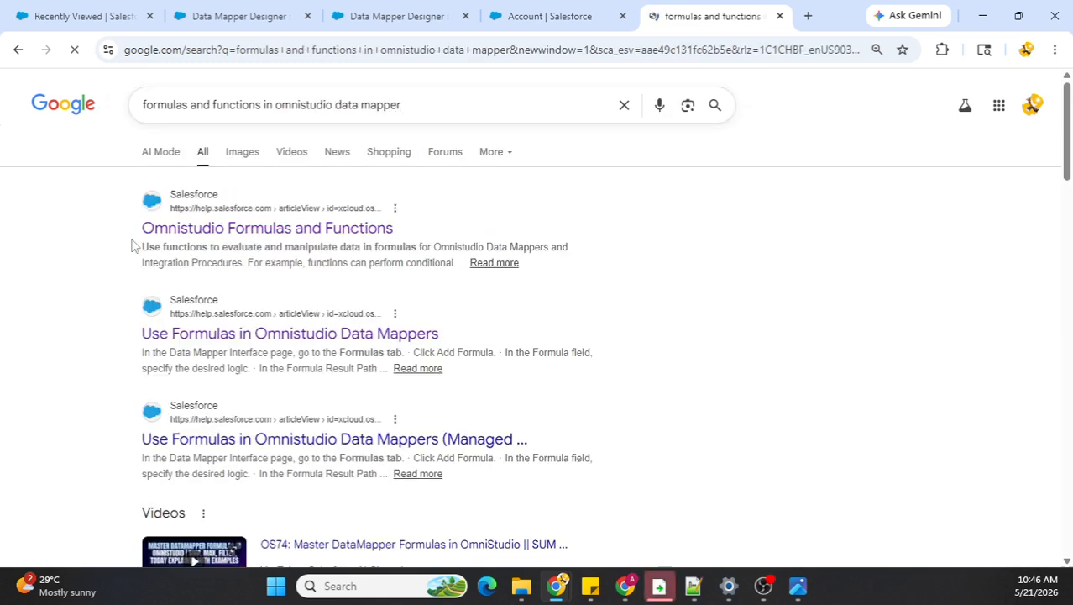
Step: Open the Omnistudio Formulas and Functions help article and look up the LIST parameter of the list merge function under List and Array Functions
click(199, 232)
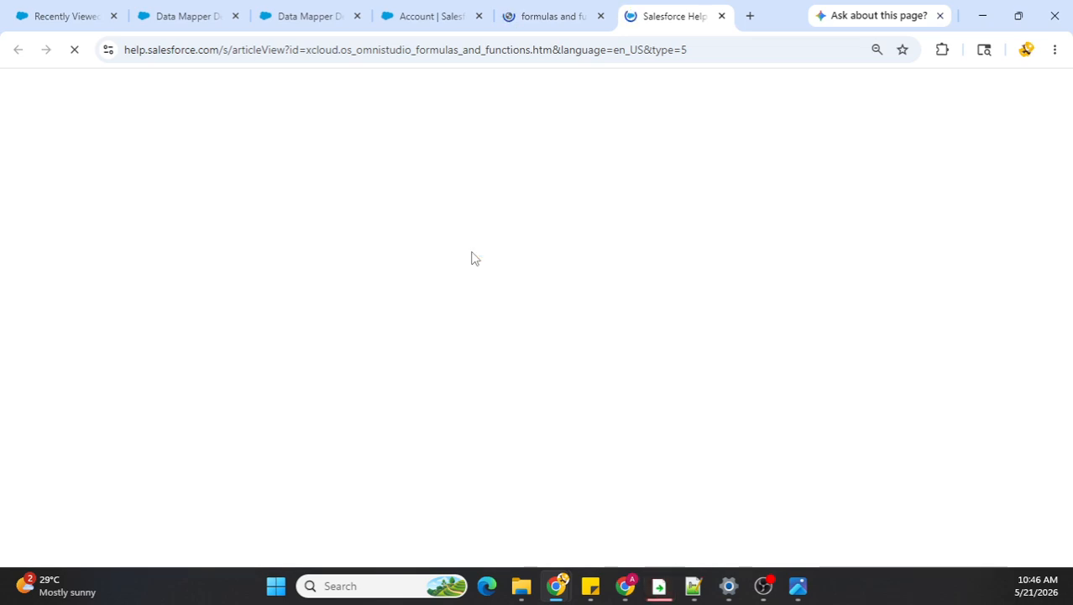
click(434, 16)
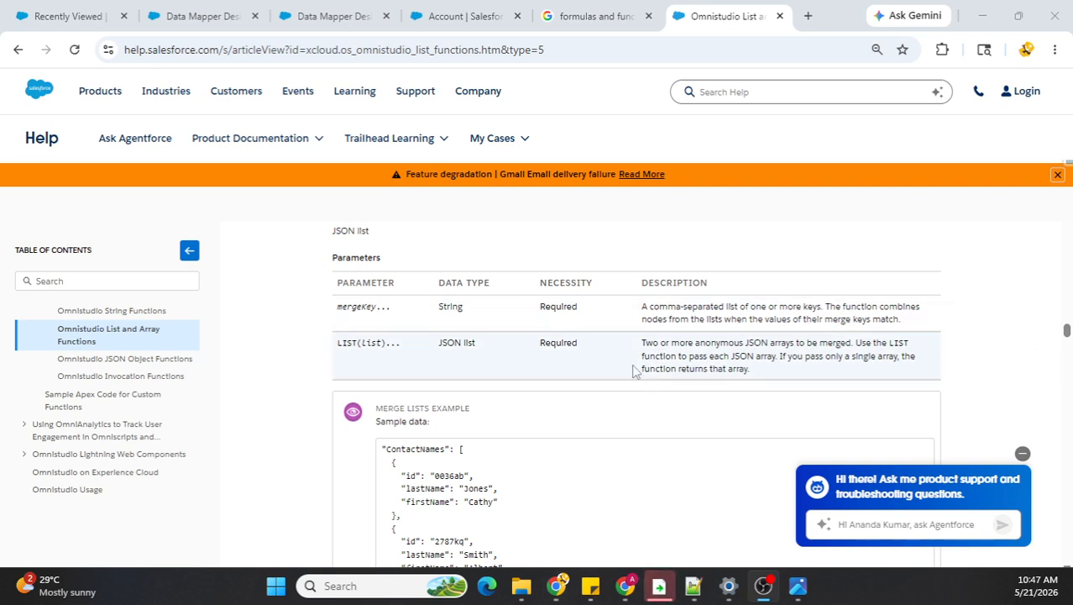
double_click(347, 342)
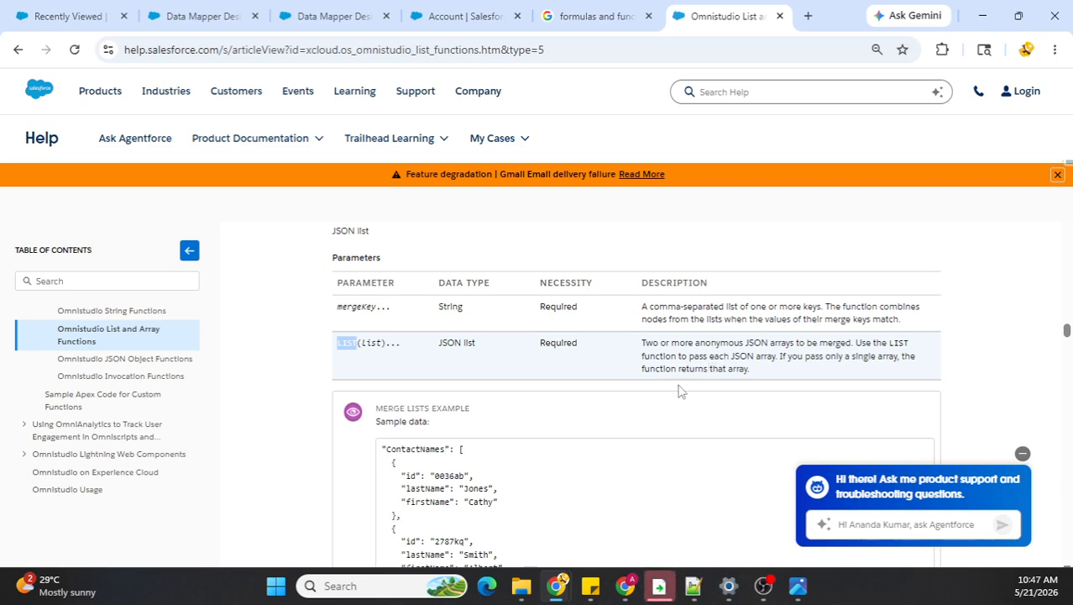
Step: Open the FormulasAndFunctionsDemo data mapper for editing and review its QUERY and COUNTQUERY formulas
click(464, 16)
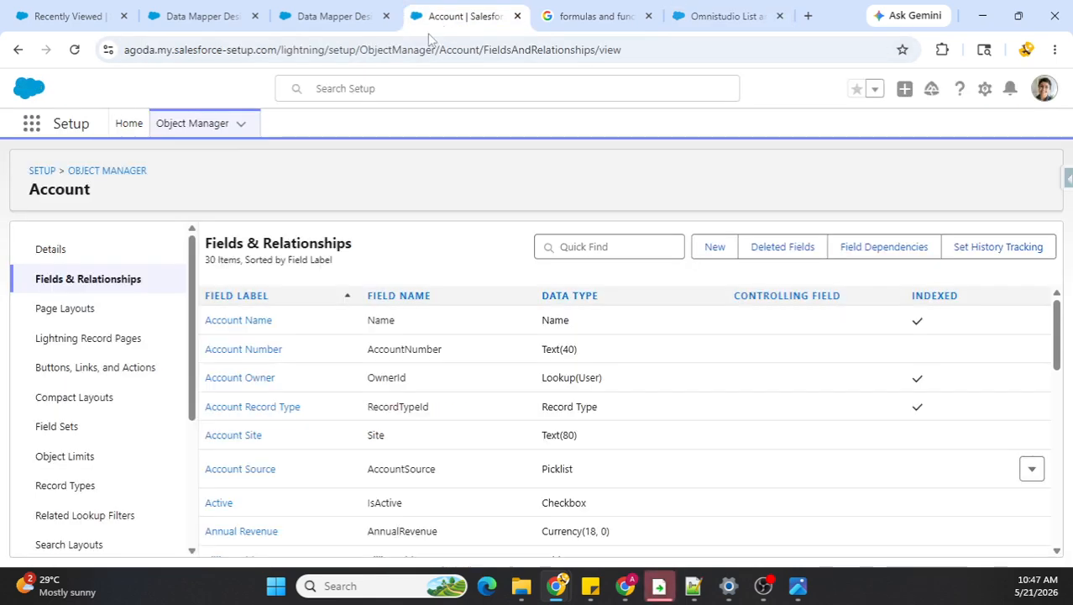
click(336, 21)
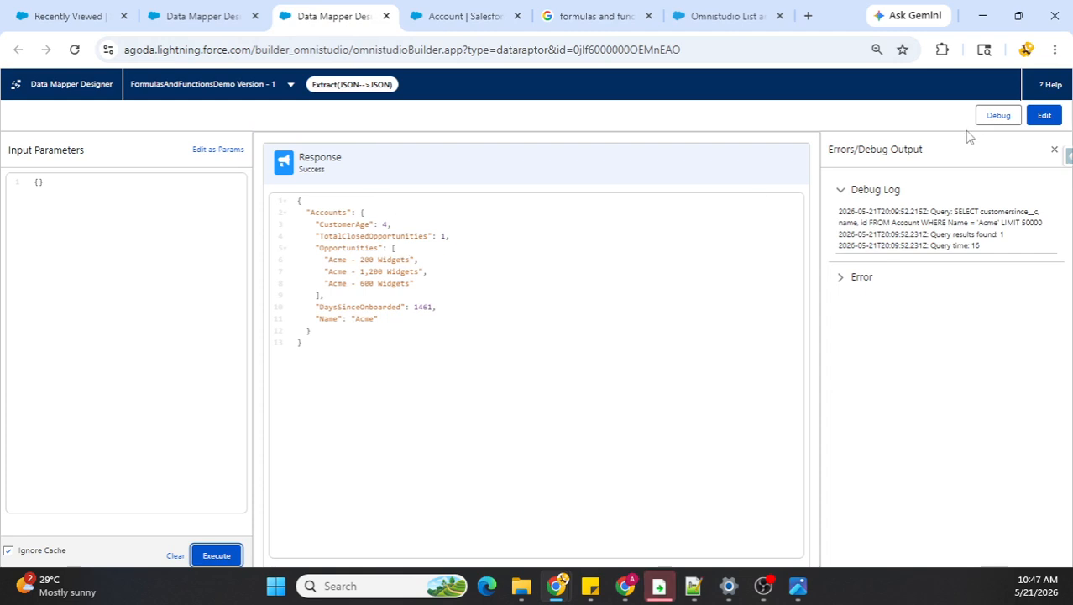
click(1039, 115)
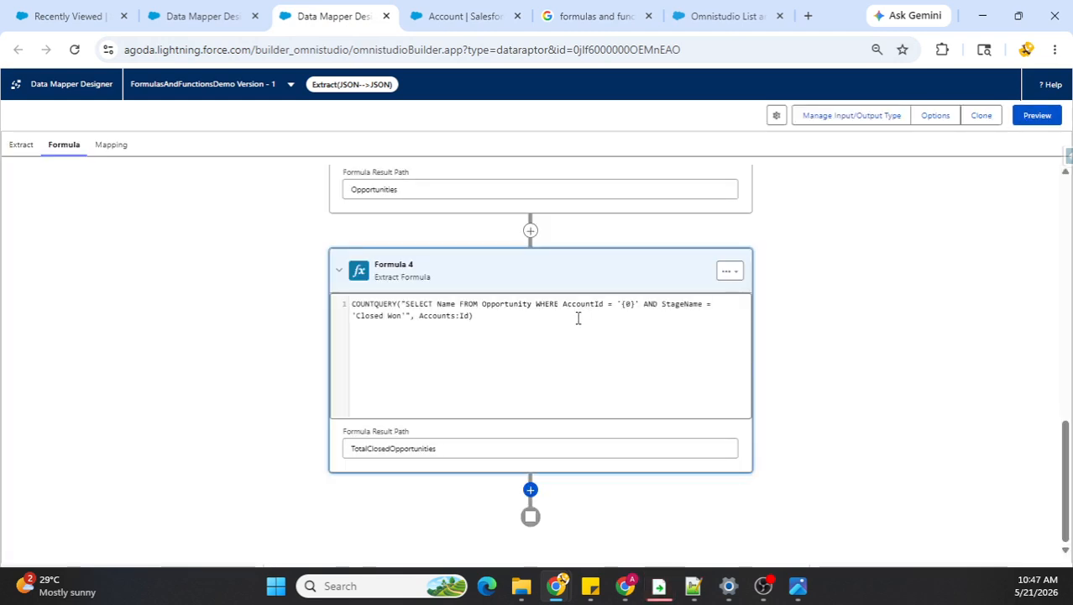
scroll(489, 347, up, 5)
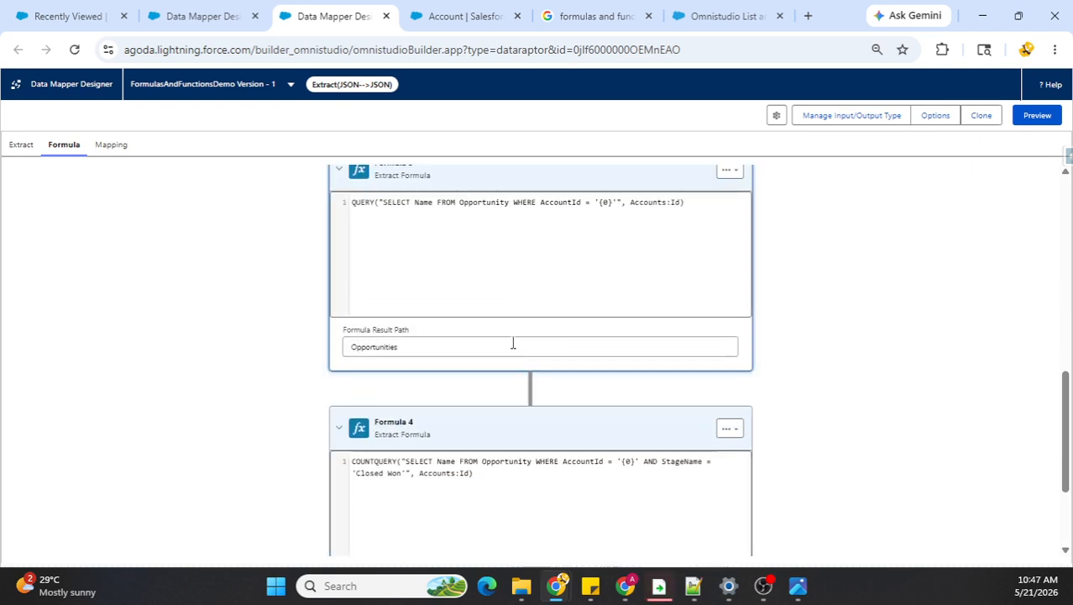
scroll(515, 287, down, 5)
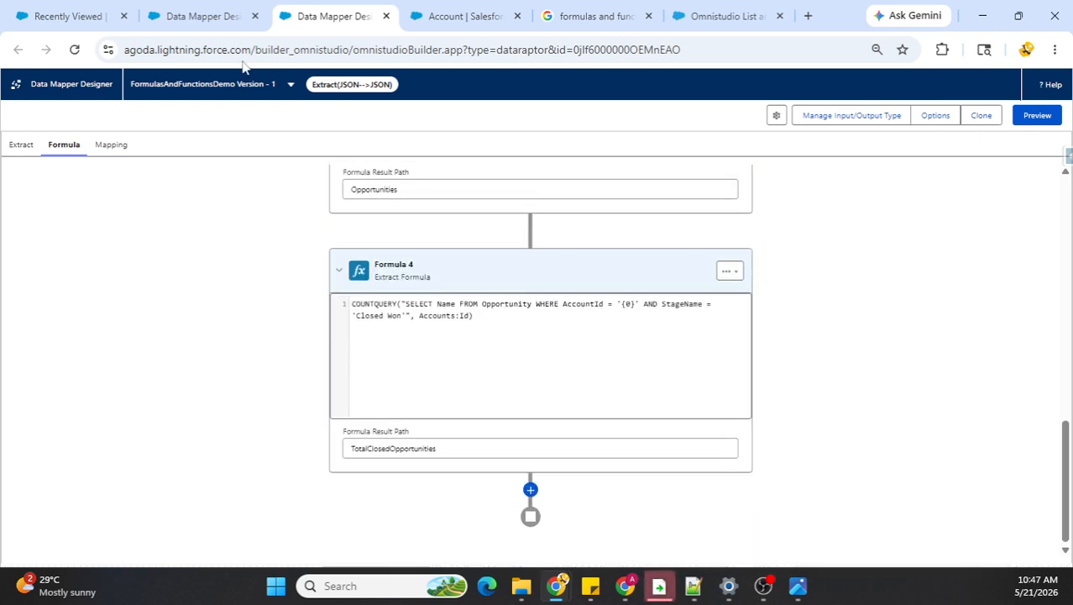
Step: Return to editing ListMergeExample and wrap ContactNames, ContactAddresses and ContactBirthdates each in a LIST() call inside the LISTMERGE formula
click(202, 16)
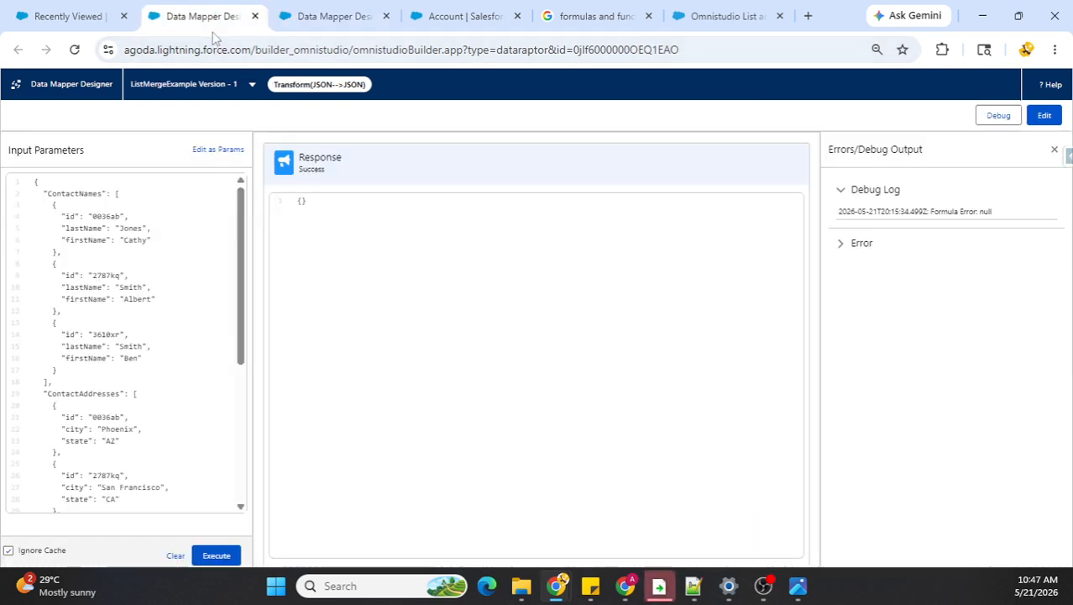
click(1045, 116)
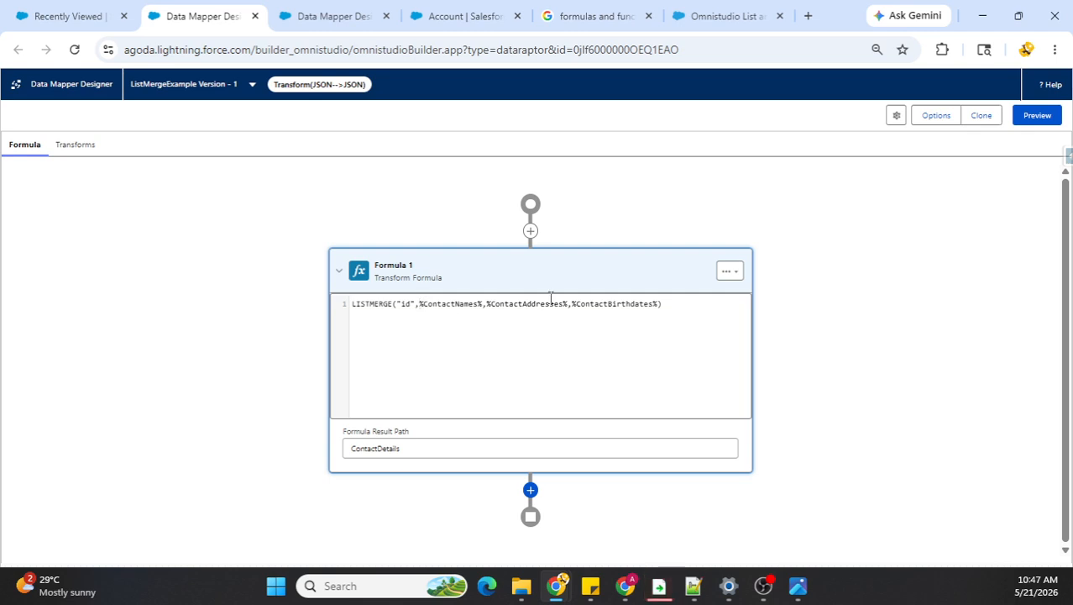
text(LIST()
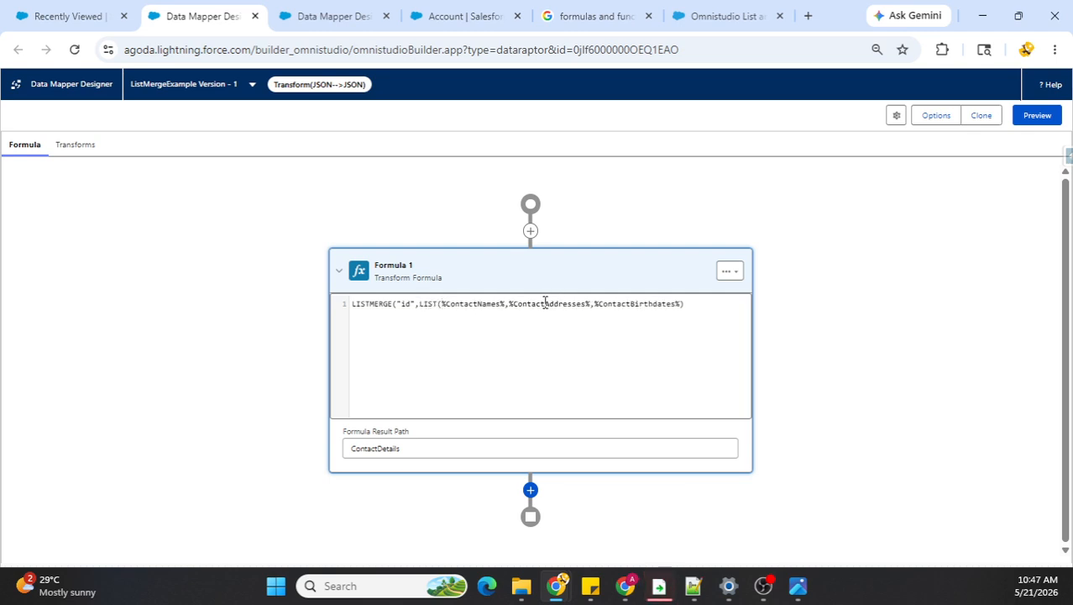
text())
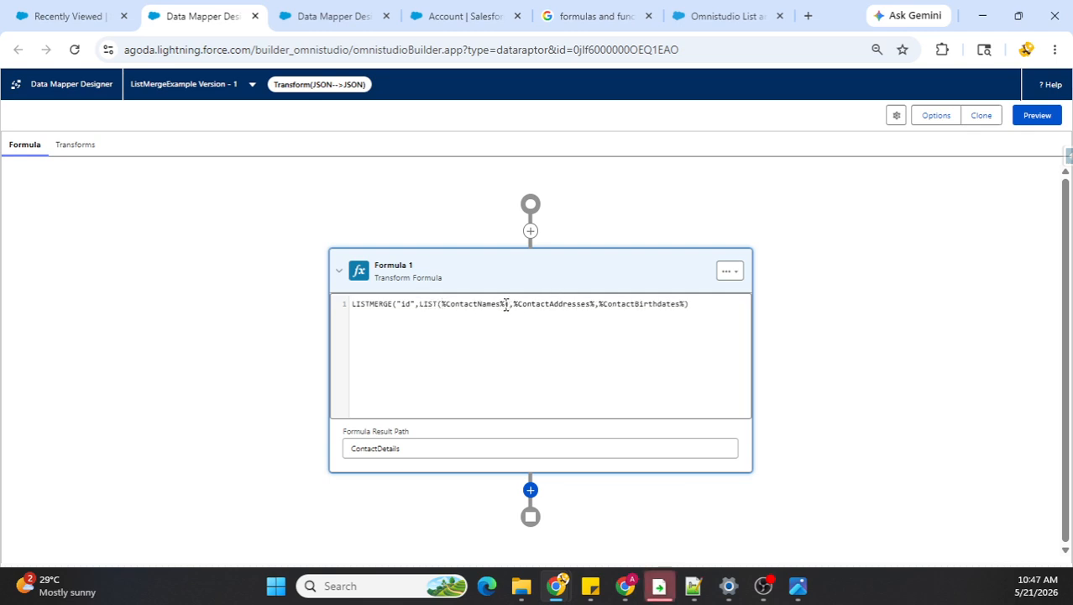
text(LIST()
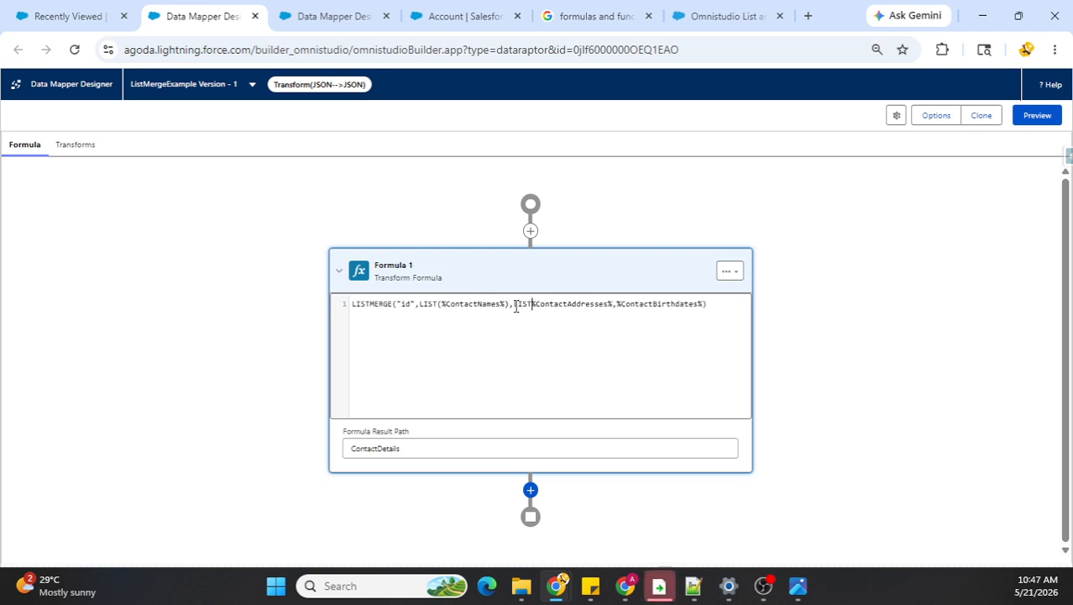
click(618, 304)
text())
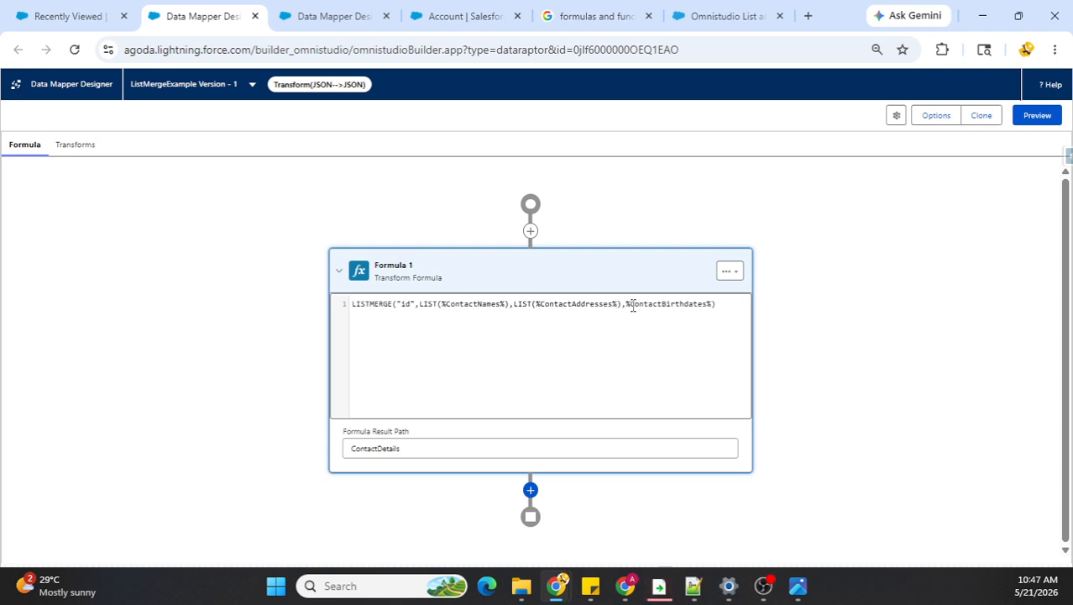
click(628, 304)
text(LIST()
click(739, 304)
text())
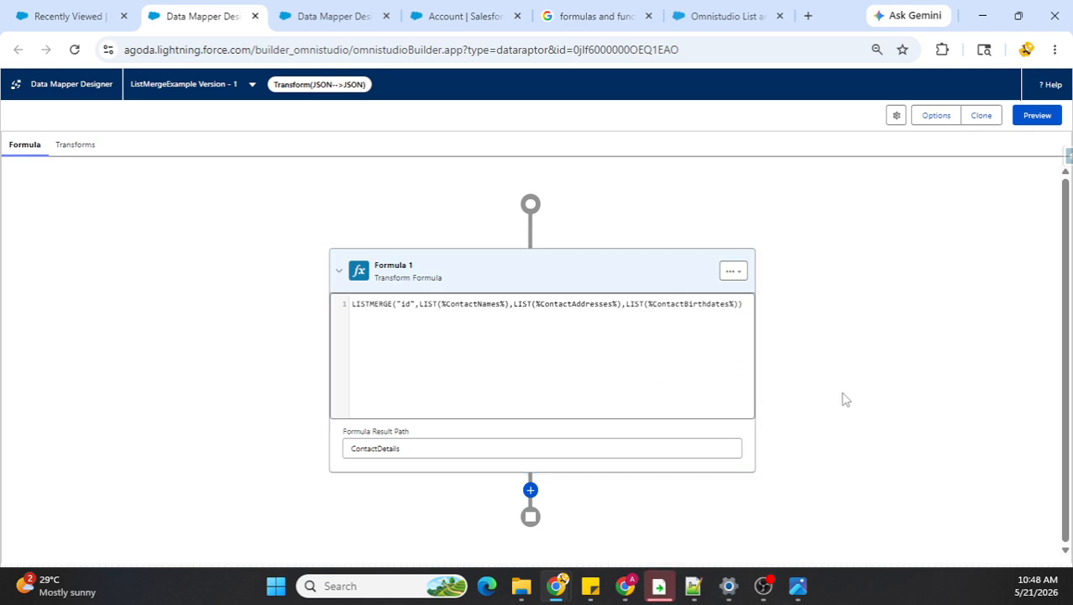
Step: Execute the transform in the preview with the LIST-wrapped formula and examine the ContactDetails array in the response
click(1036, 116)
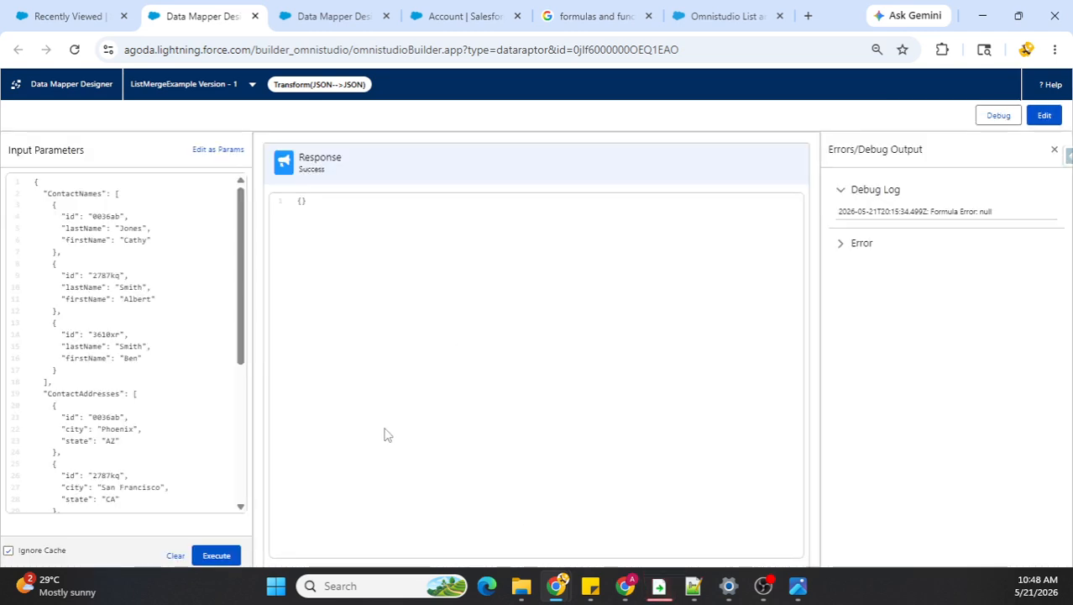
click(216, 555)
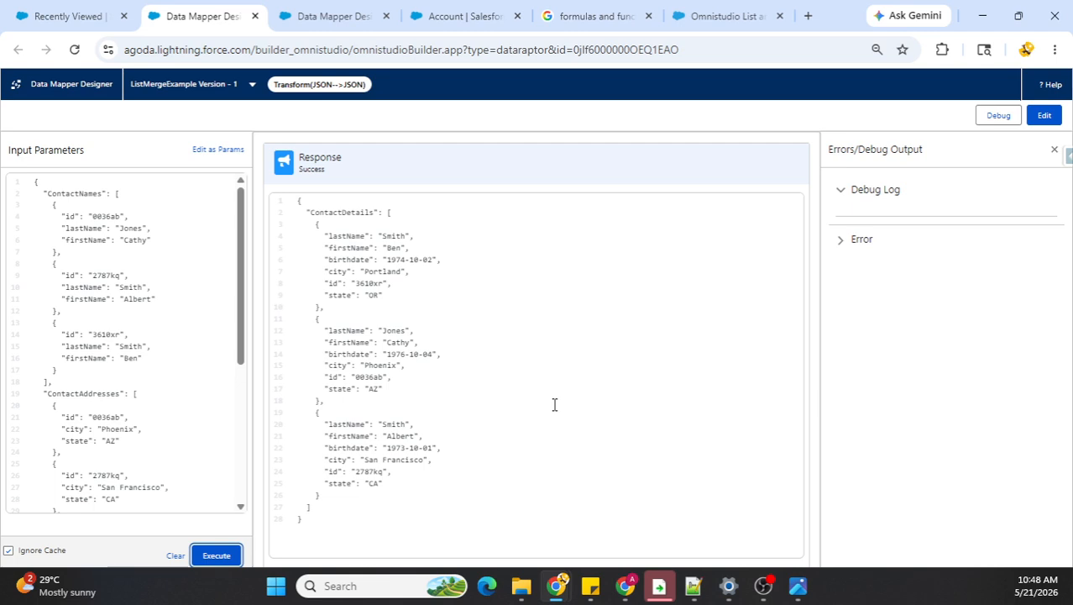
double_click(334, 213)
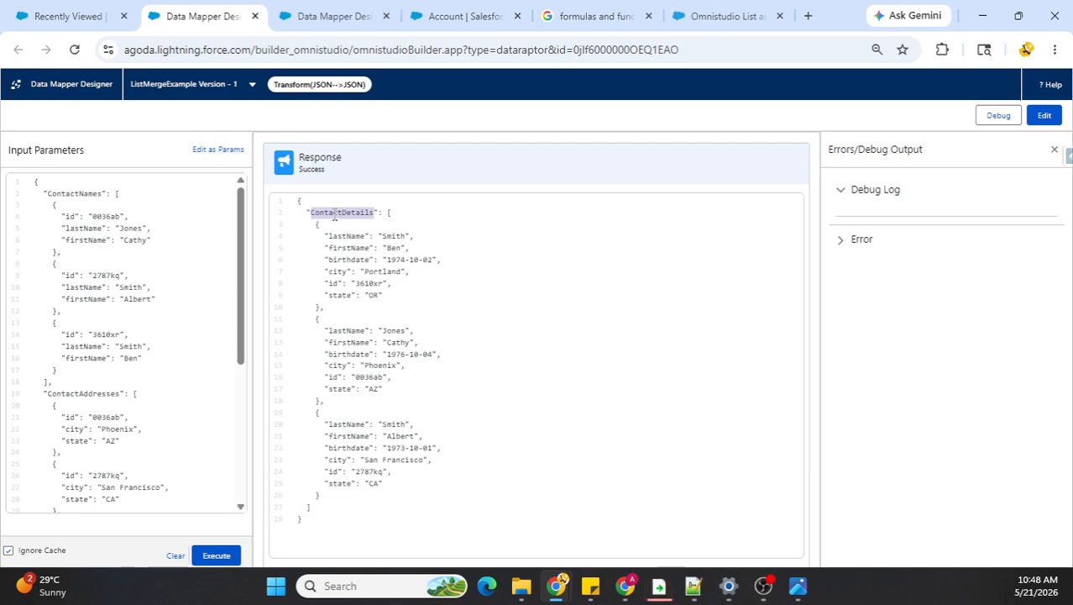
click(394, 213)
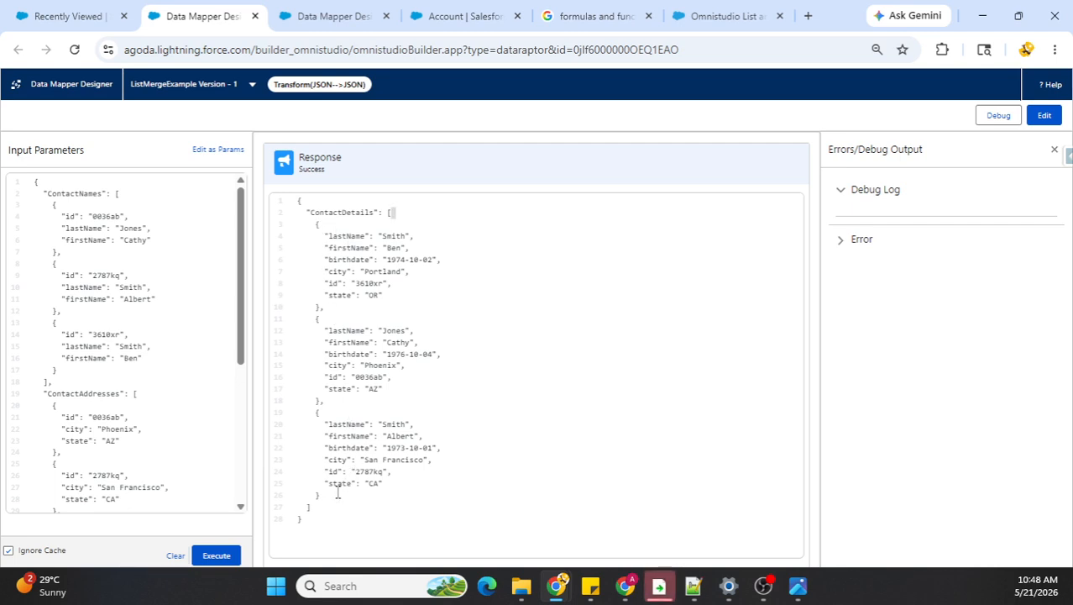
Step: Compare the first contact's id in the ContactNames, ContactAddresses and ContactBirthdates input lists with the matching merged record in the ContactDetails response
double_click(107, 217)
double_click(367, 377)
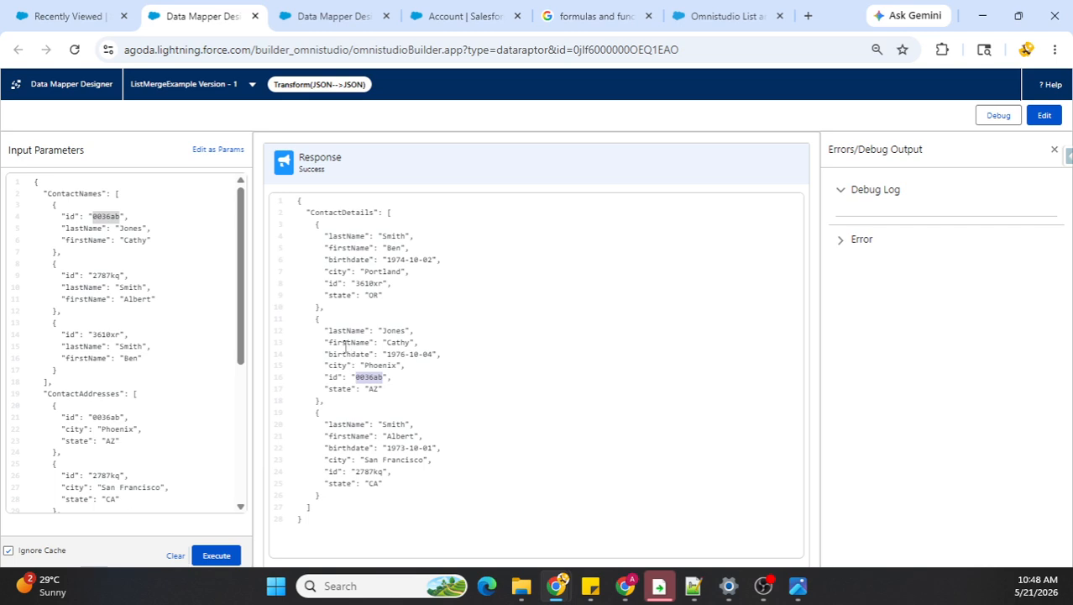
click(341, 342)
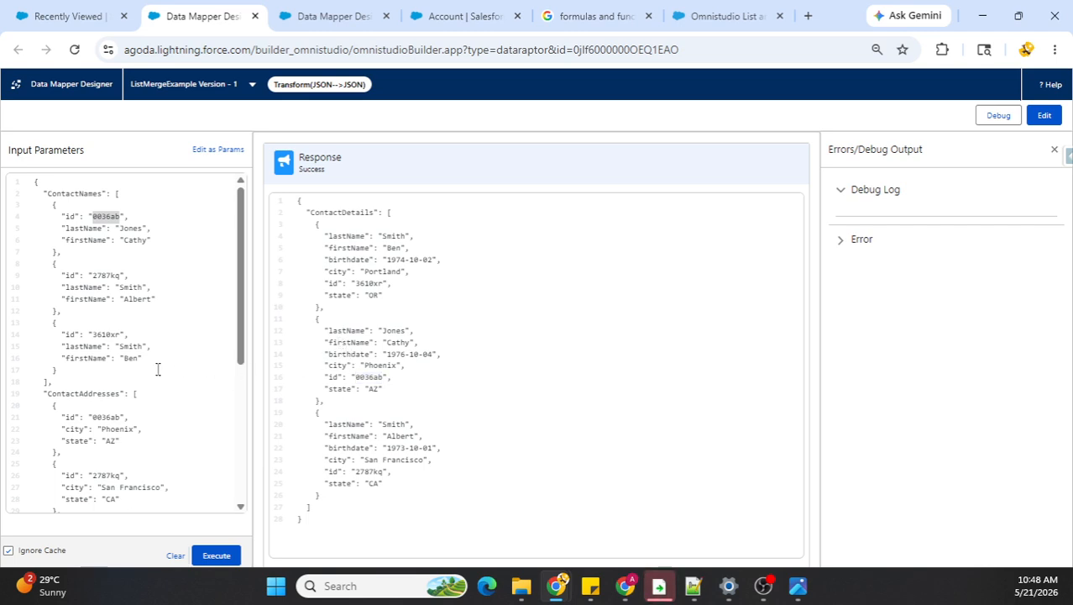
scroll(138, 383, down, 3)
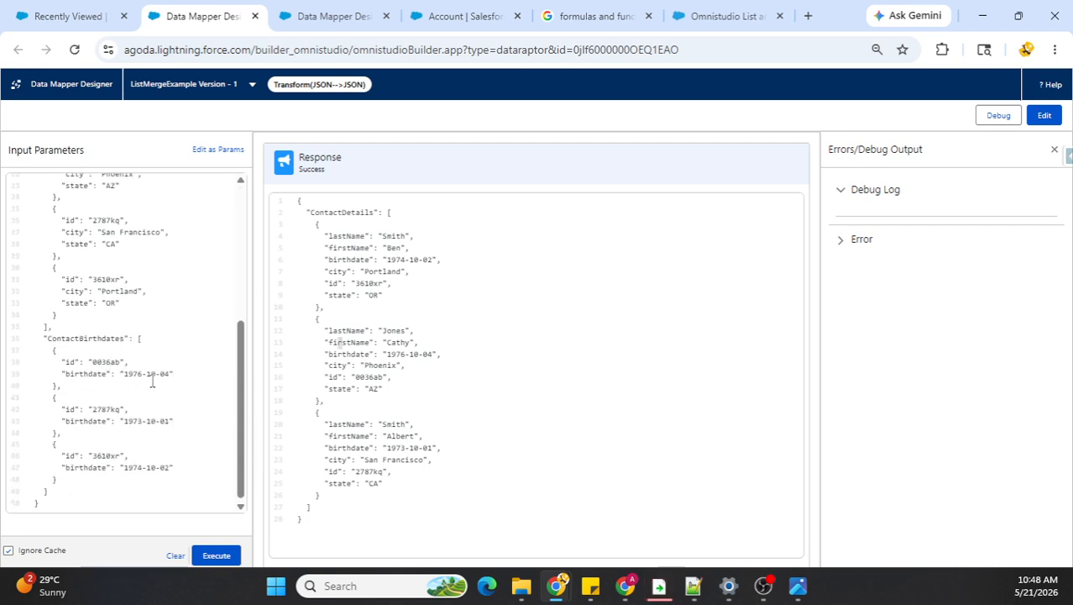
scroll(136, 373, up, 2)
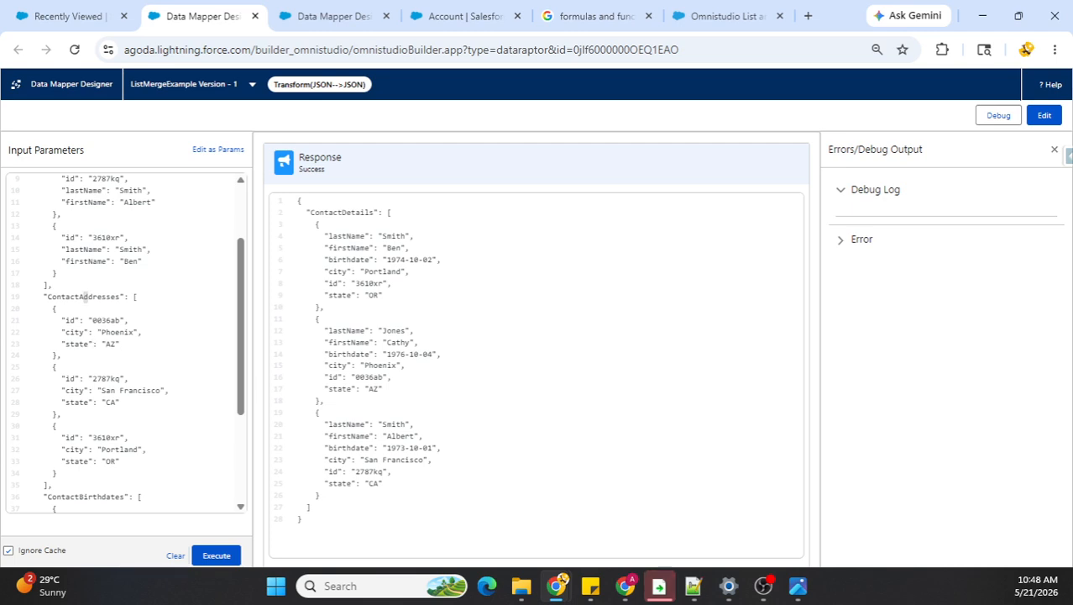
click(625, 585)
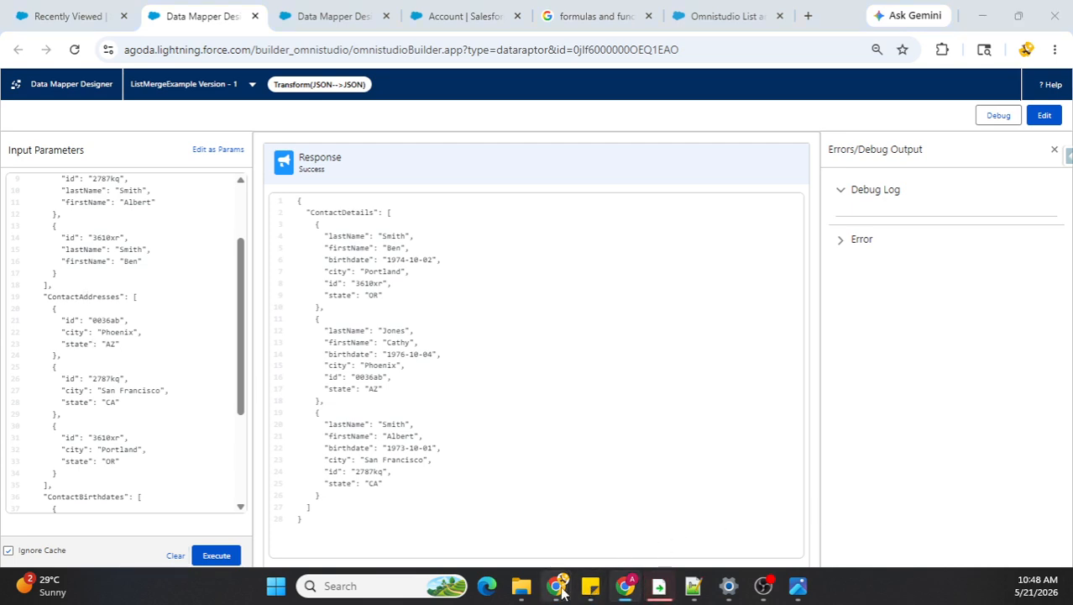
mouse_move(560, 587)
click(620, 524)
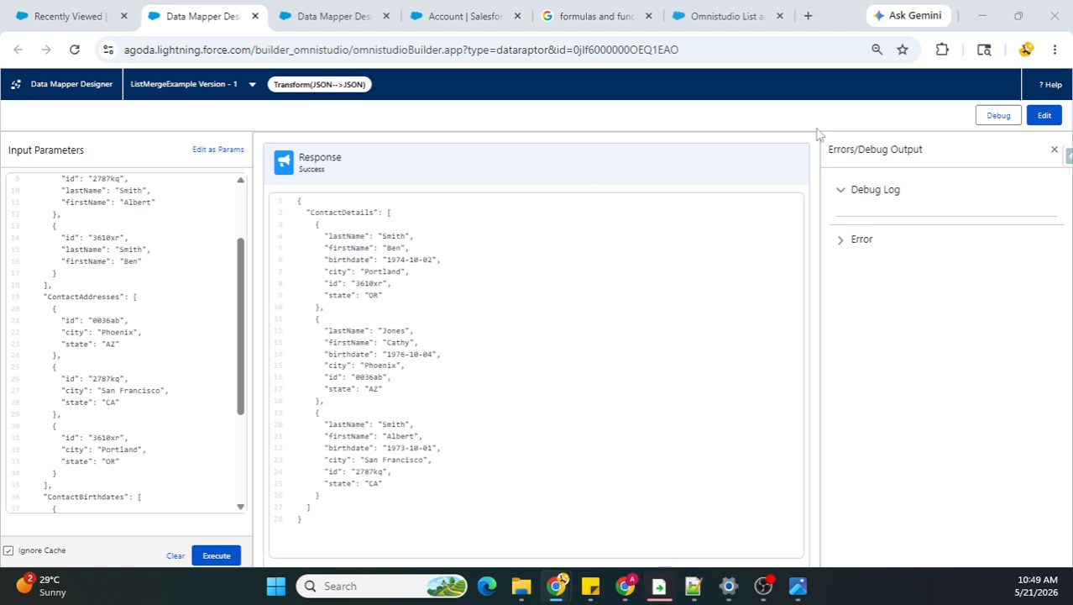
Step: Return ListMergeExample to its formula editor, and review the QUERY and COUNTQUERY formulas in the FormulasAndFunctionsDemo data mapper
click(1044, 115)
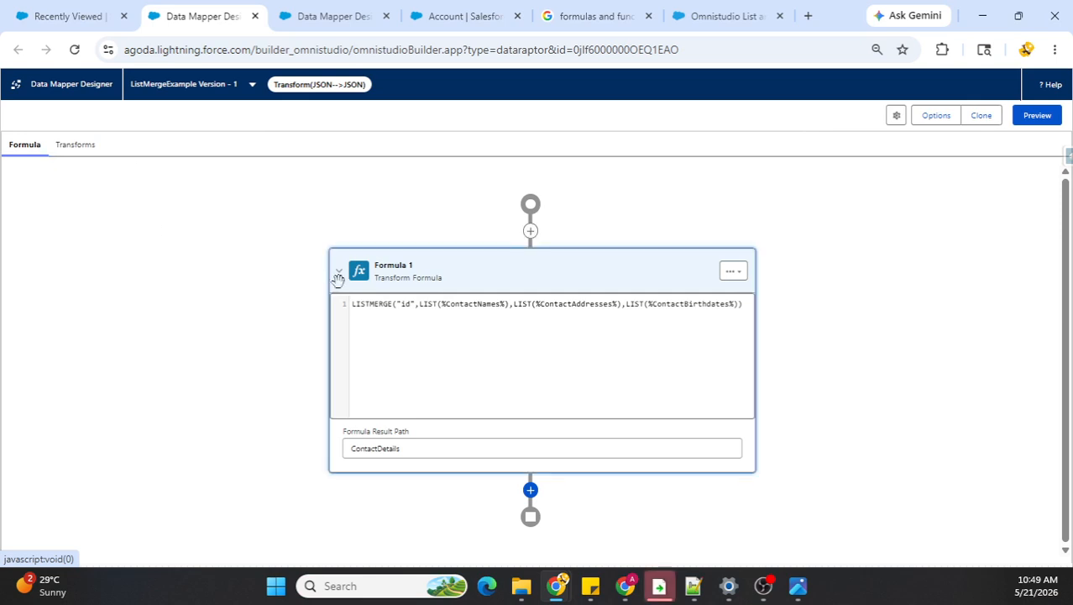
click(317, 16)
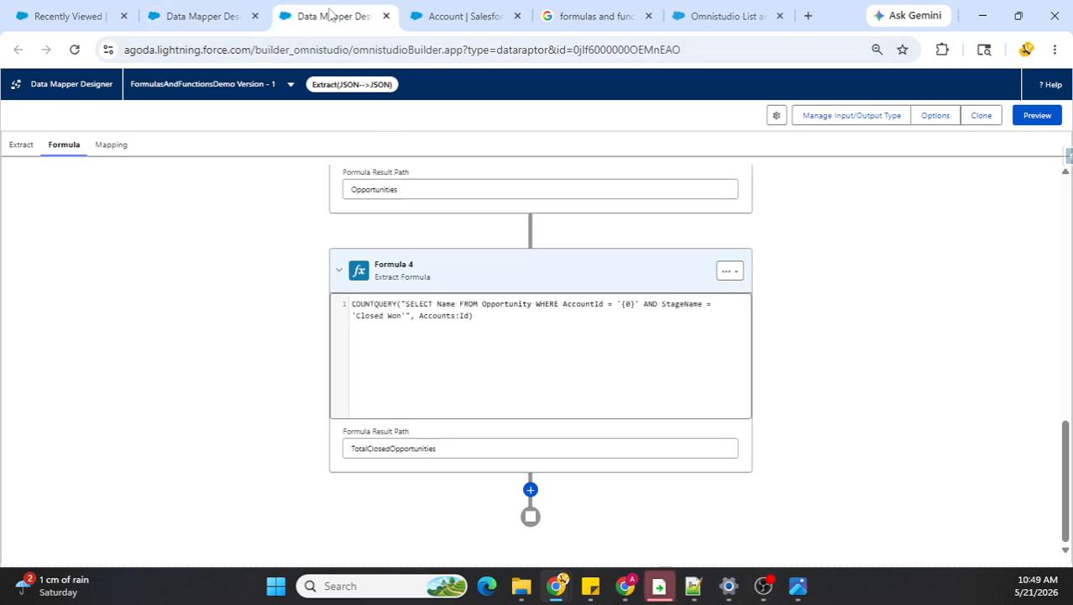
scroll(283, 234, up, 3)
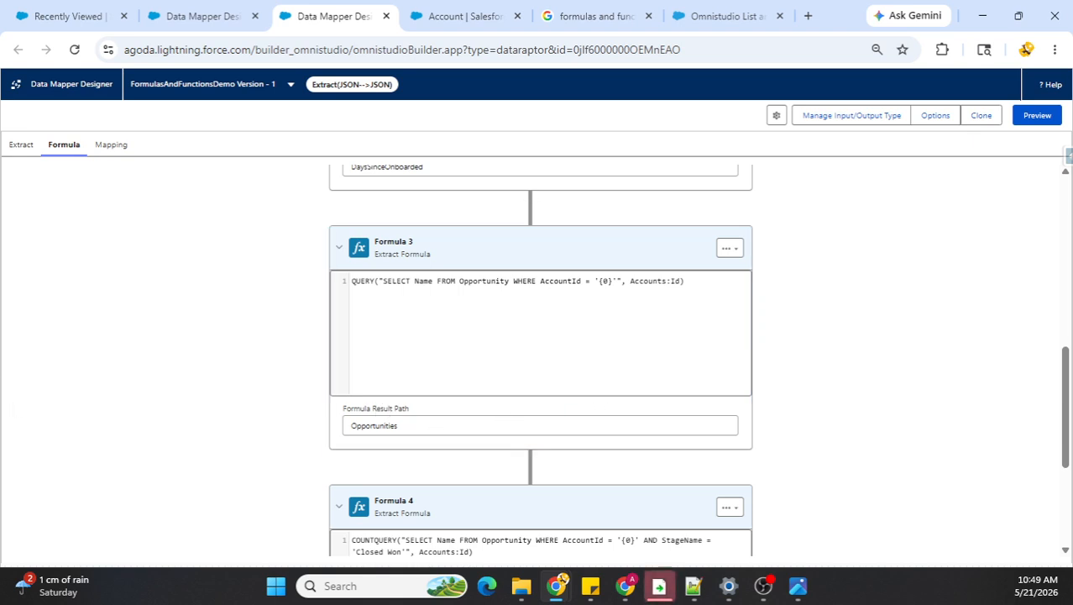
key(alt+Tab)
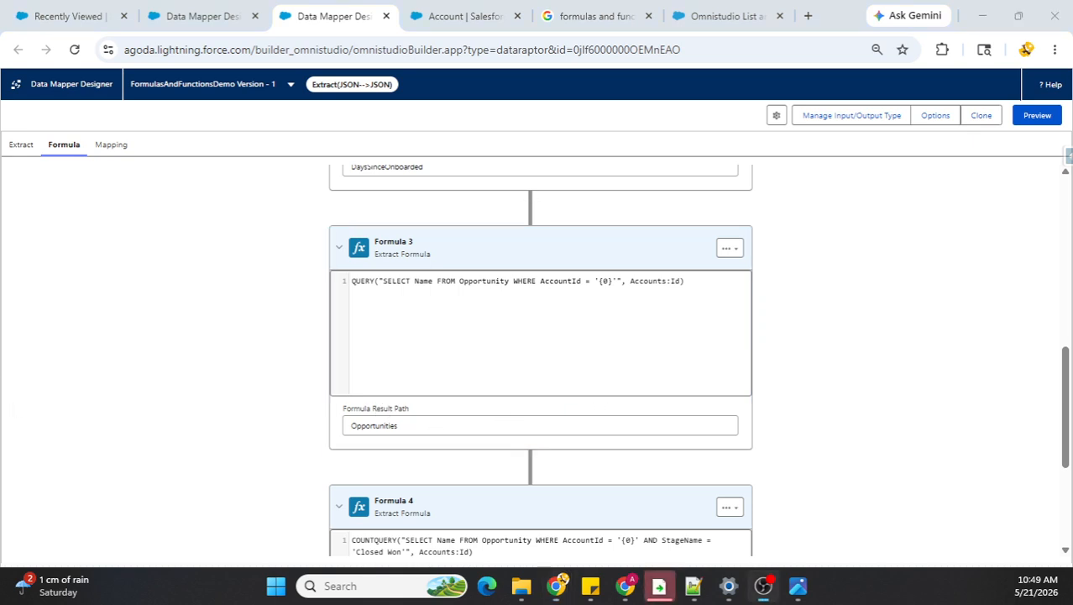